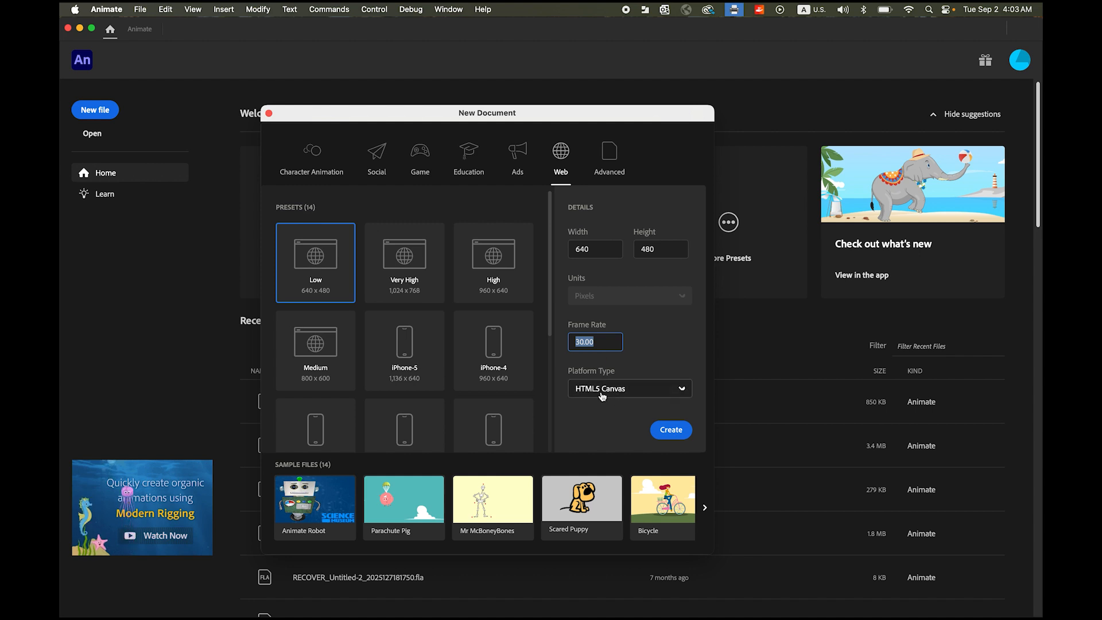
# Create the 640 × 480 HTML5 Canvas document at 30 fps, bring up the timeline and close the Transform panel.
pyautogui.click(671, 430)
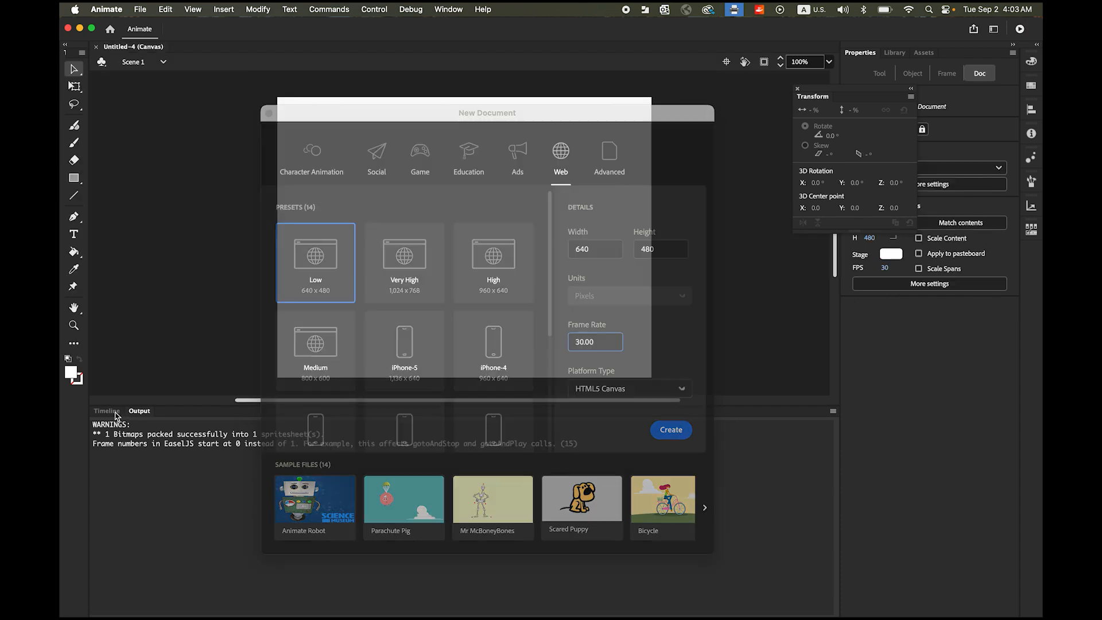
pyautogui.click(107, 413)
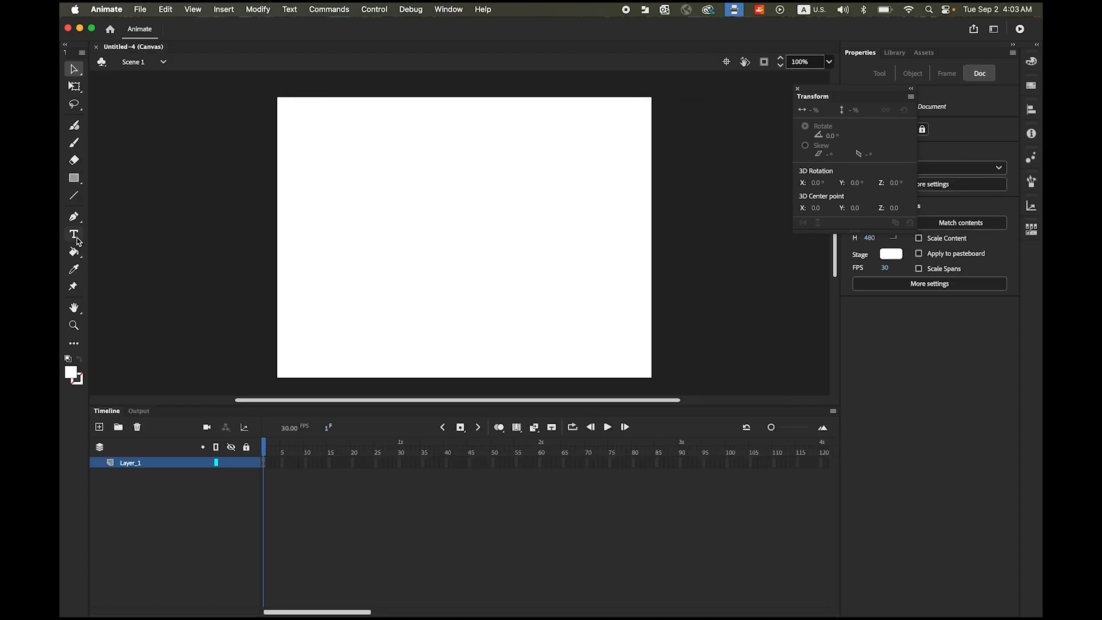
pyautogui.click(797, 89)
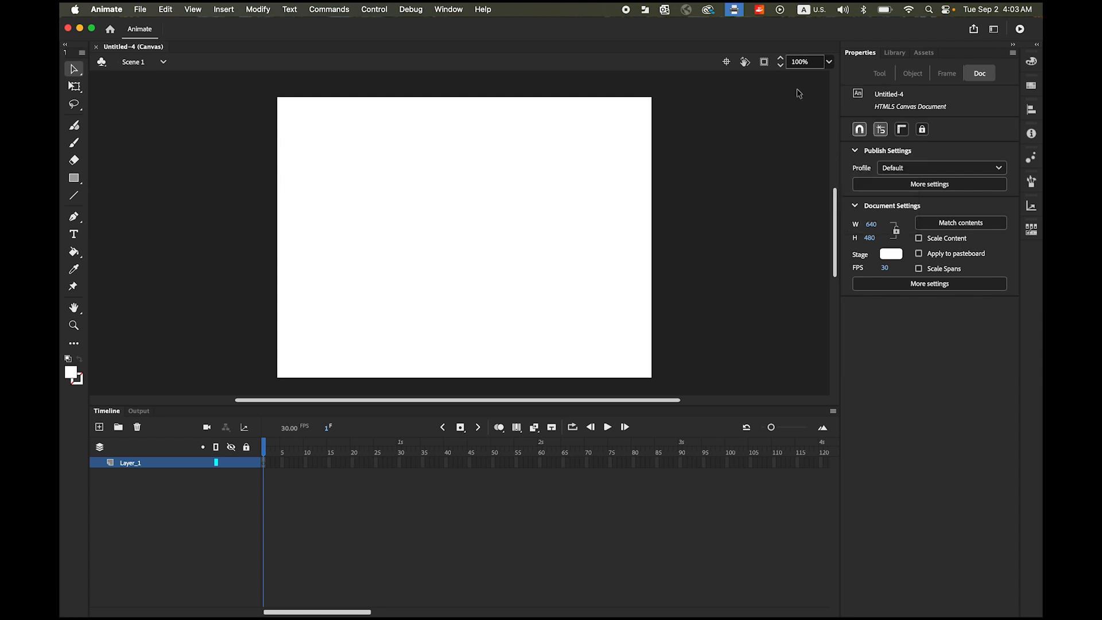
# Set the stage color to black and add the static text GALAXY in white Arial Black near the stage's center.
pyautogui.click(893, 256)
pyautogui.click(707, 291)
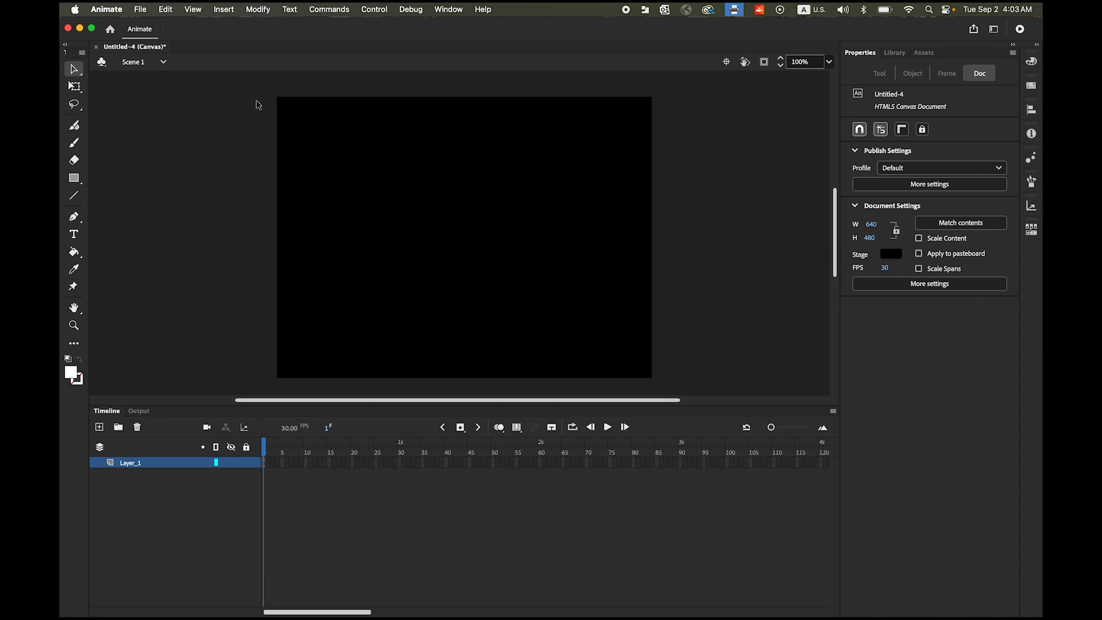
pyautogui.click(72, 233)
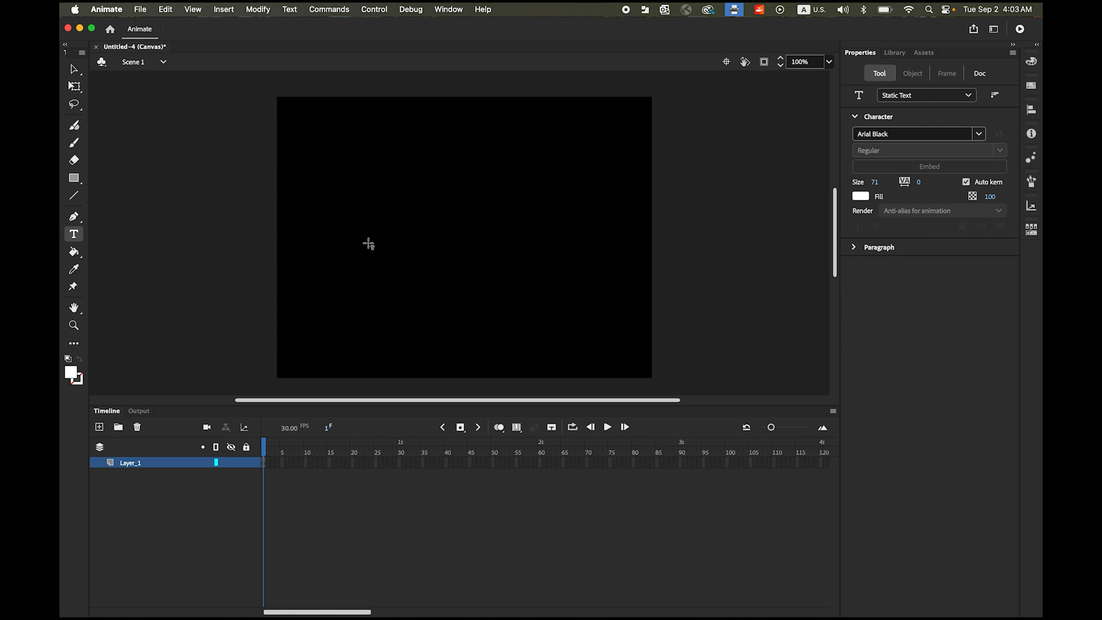
pyautogui.click(368, 244)
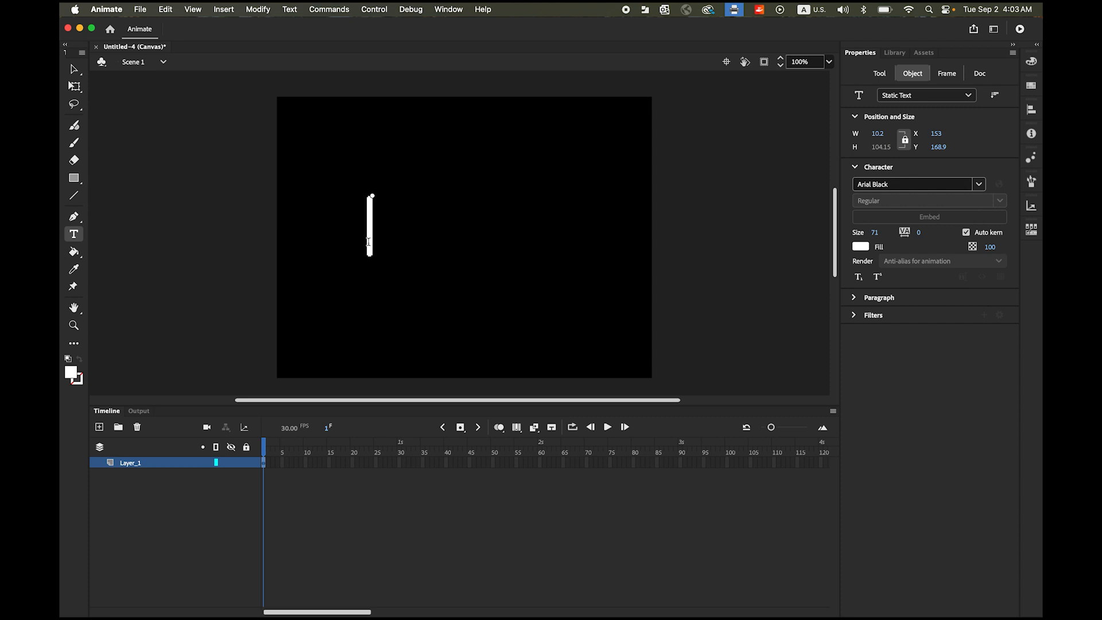
pyautogui.write('GALA')
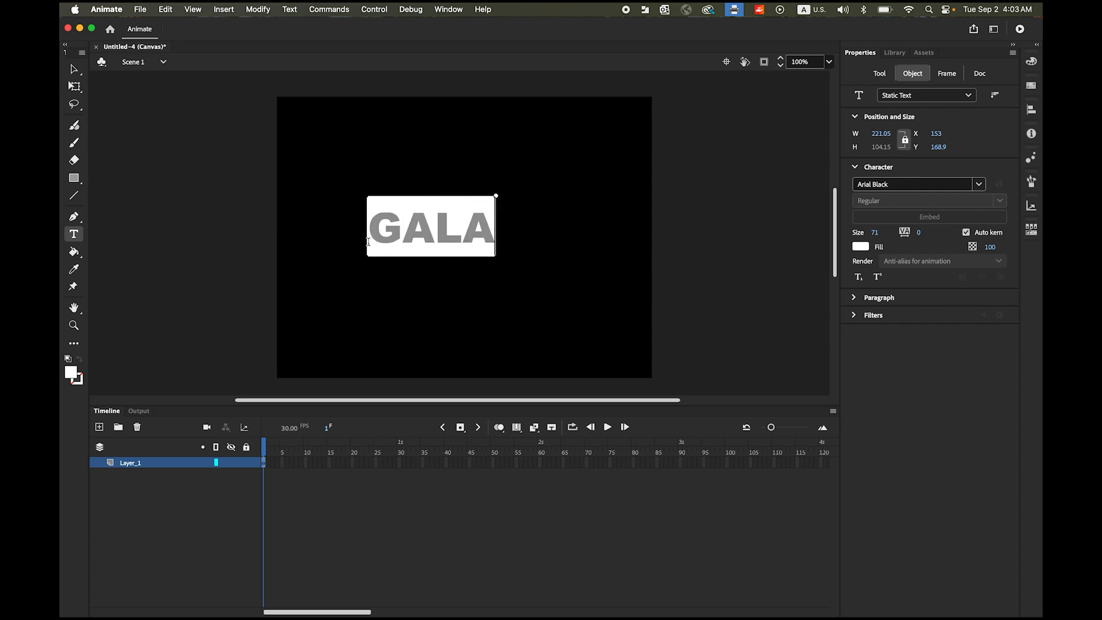
pyautogui.write('XY')
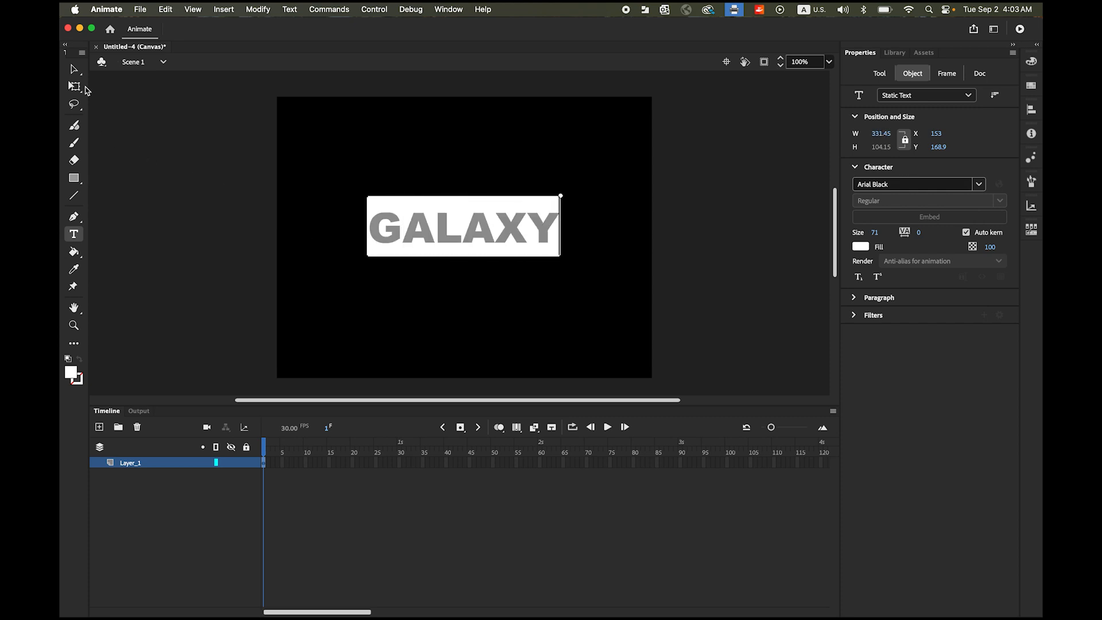
pyautogui.click(74, 69)
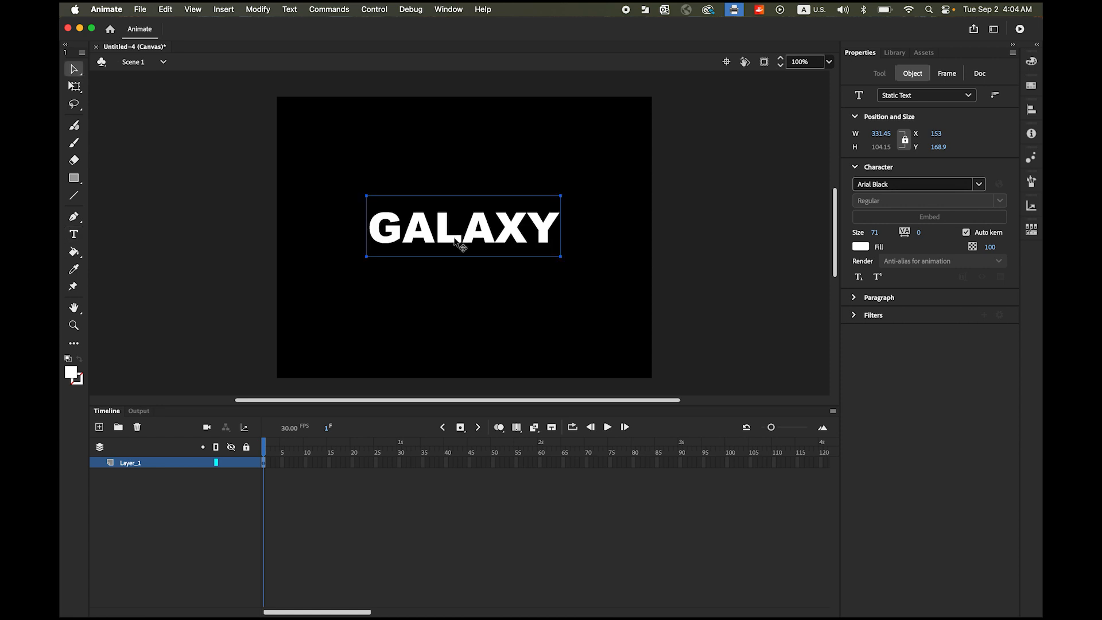
# Move the GALAXY text slightly down to about Y 174.9 and set its font size to 72.
pyautogui.moveTo(483, 235); pyautogui.dragTo(484, 239)
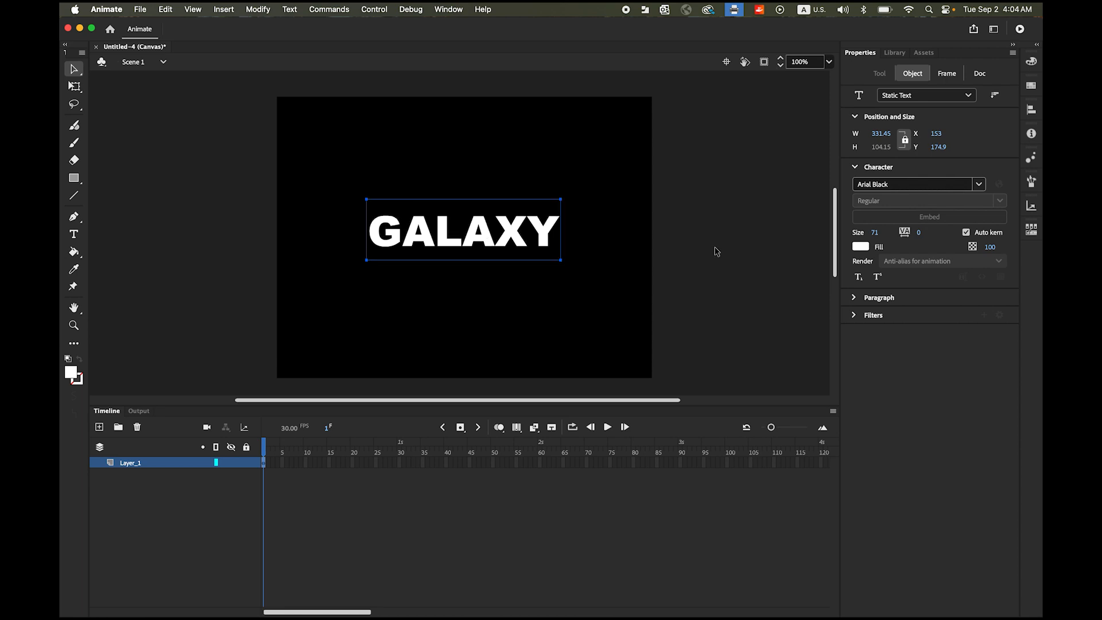
pyautogui.click(873, 233)
pyautogui.write('87')
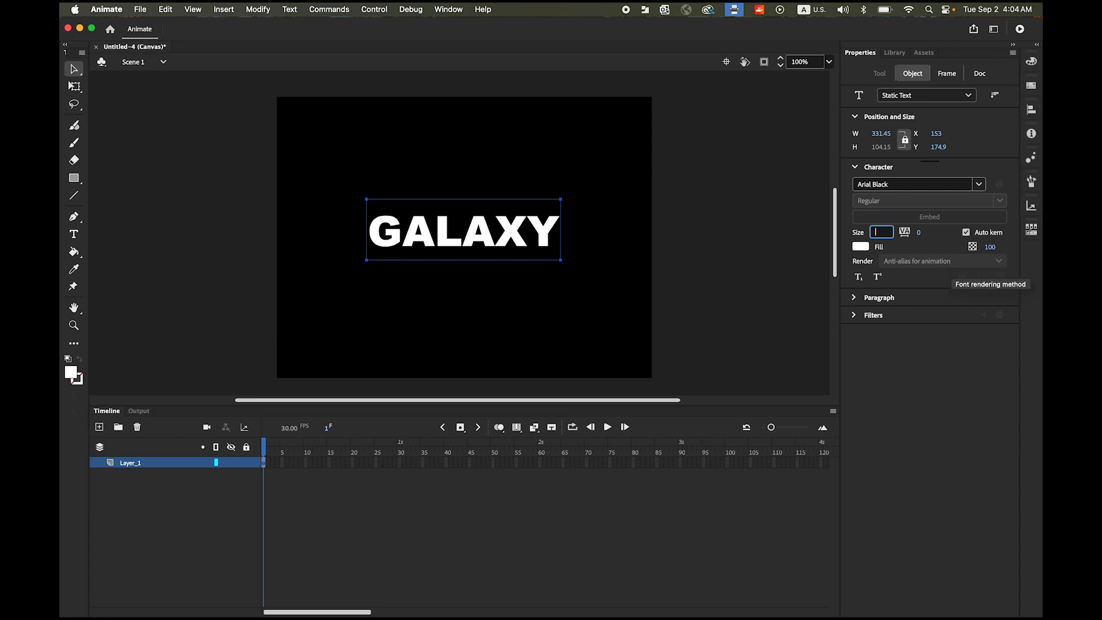
pyautogui.press('Return')
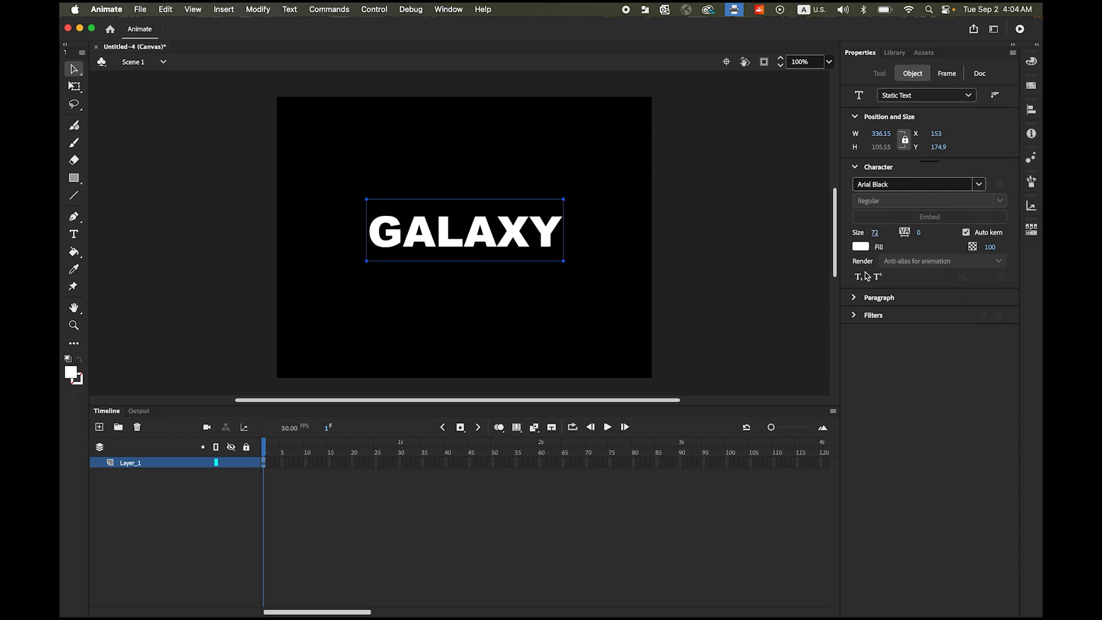
pyautogui.click(774, 249)
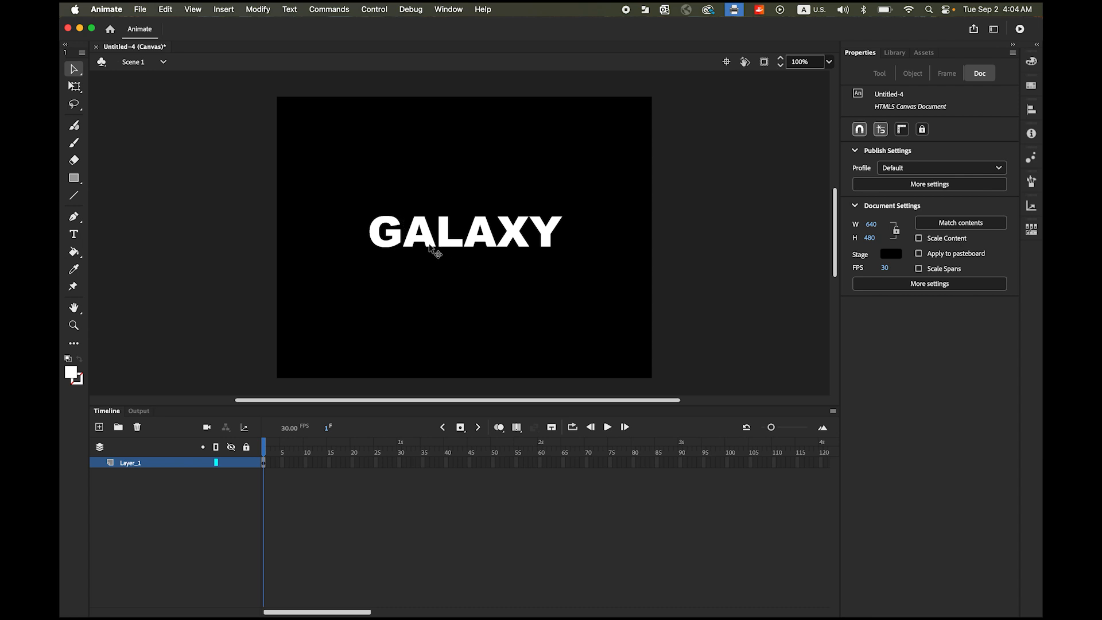
# Break the GALAXY text apart into individual letters.
pyautogui.click(493, 240)
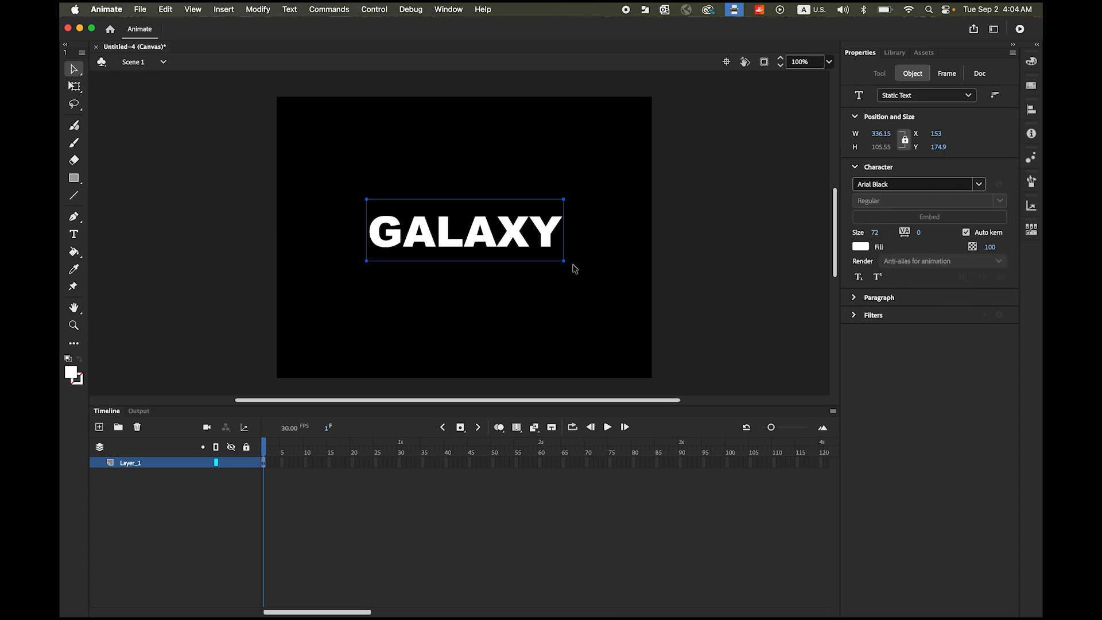
pyautogui.click(288, 9)
pyautogui.moveTo(264, 8)
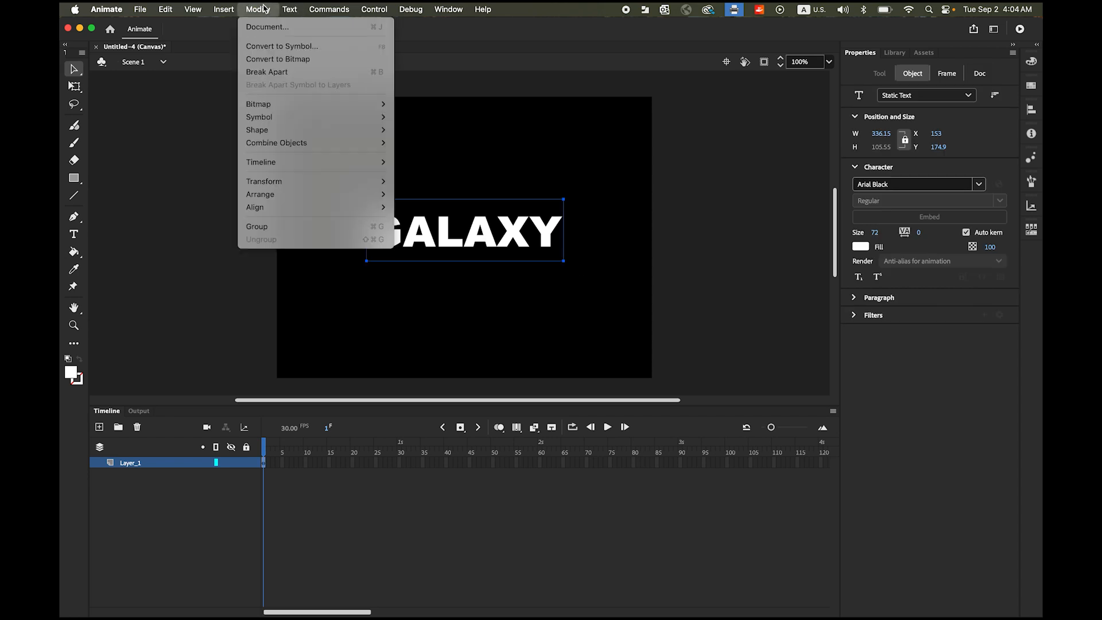
pyautogui.click(270, 79)
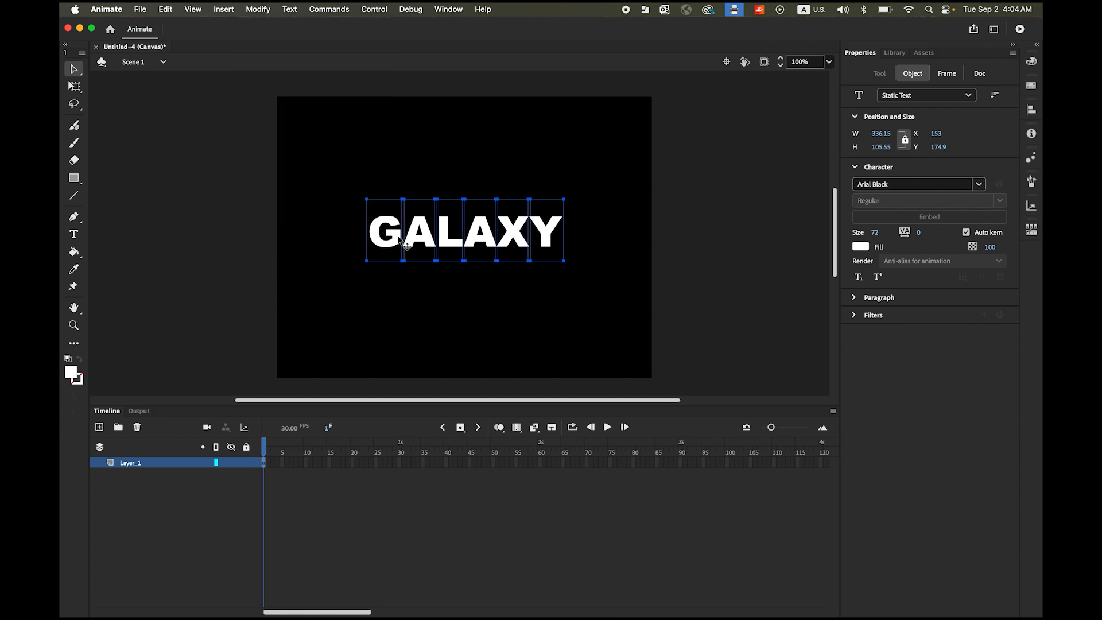
# Distribute the six letters to separate layers and break them apart again into editable shapes.
pyautogui.click(251, 8)
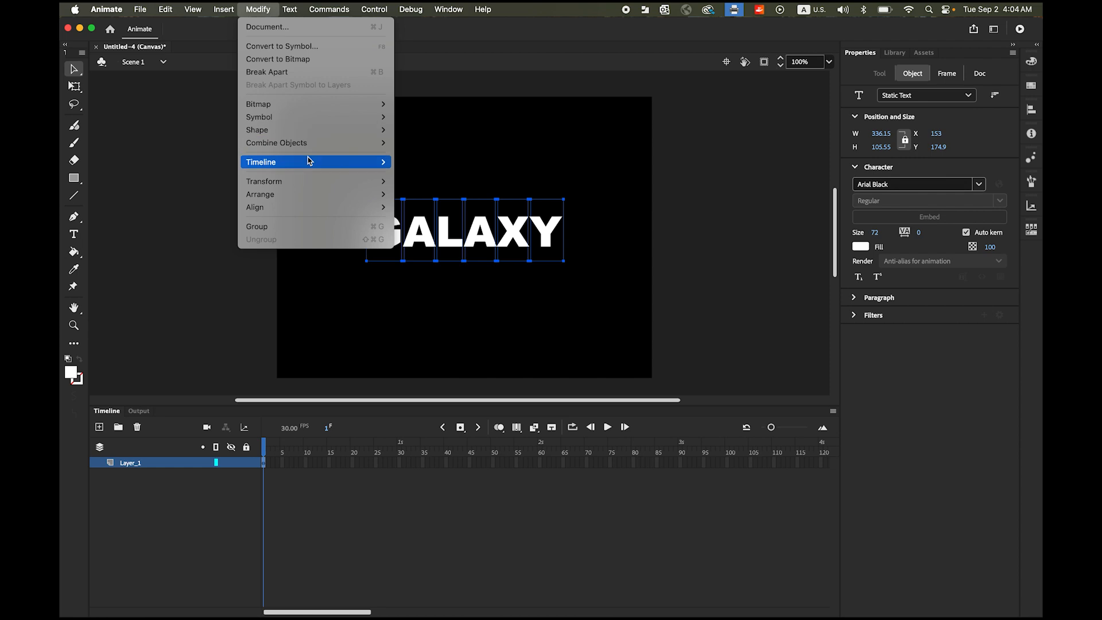
pyautogui.moveTo(307, 167)
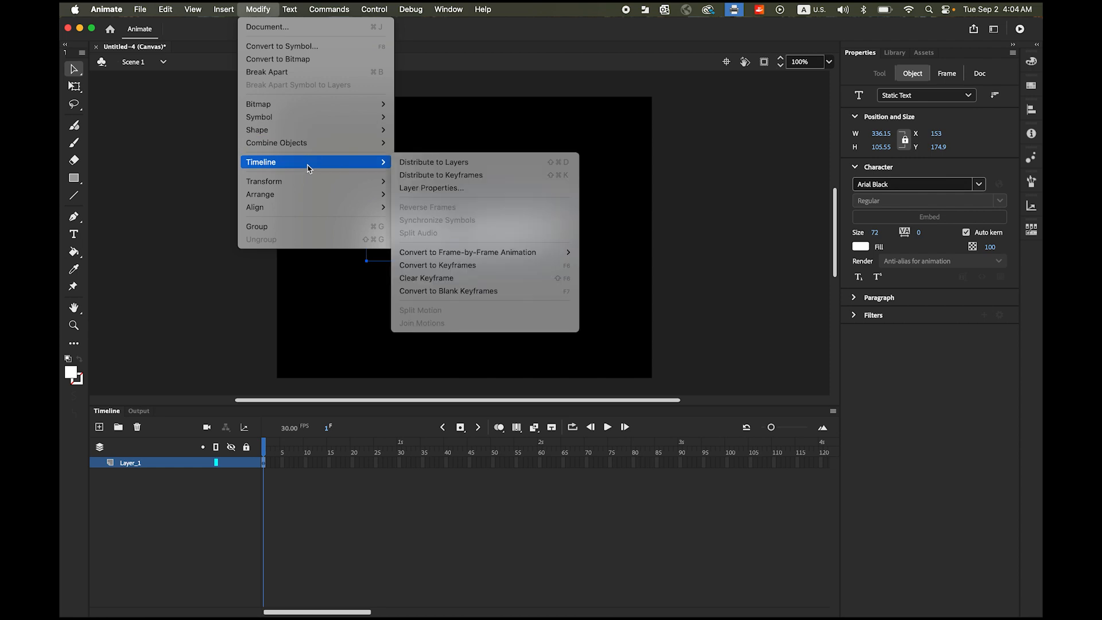
pyautogui.click(418, 164)
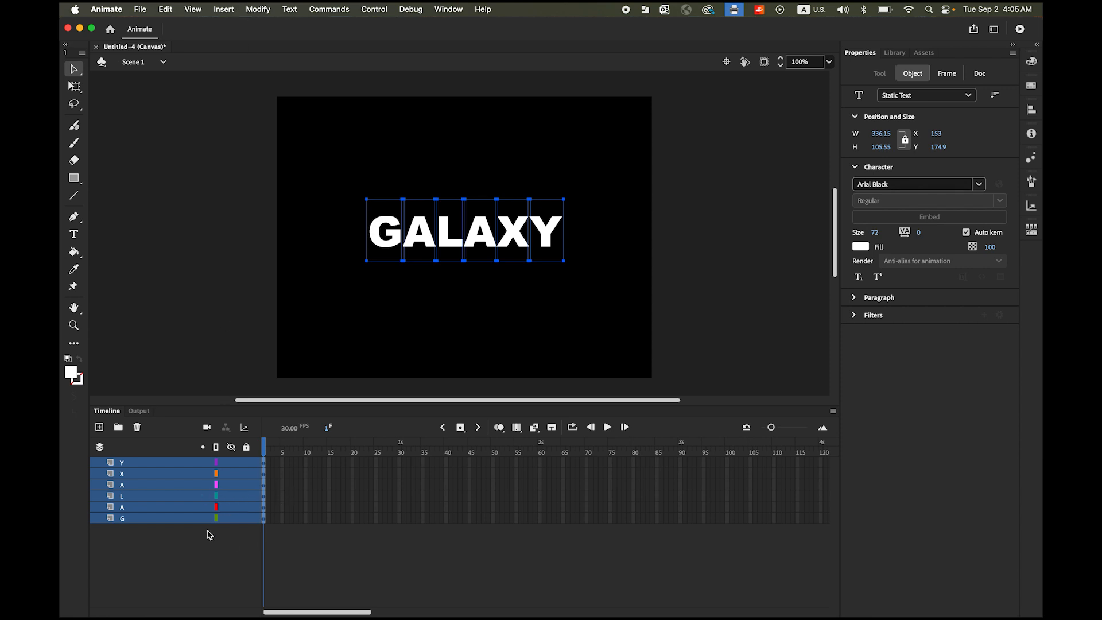
pyautogui.click(257, 8)
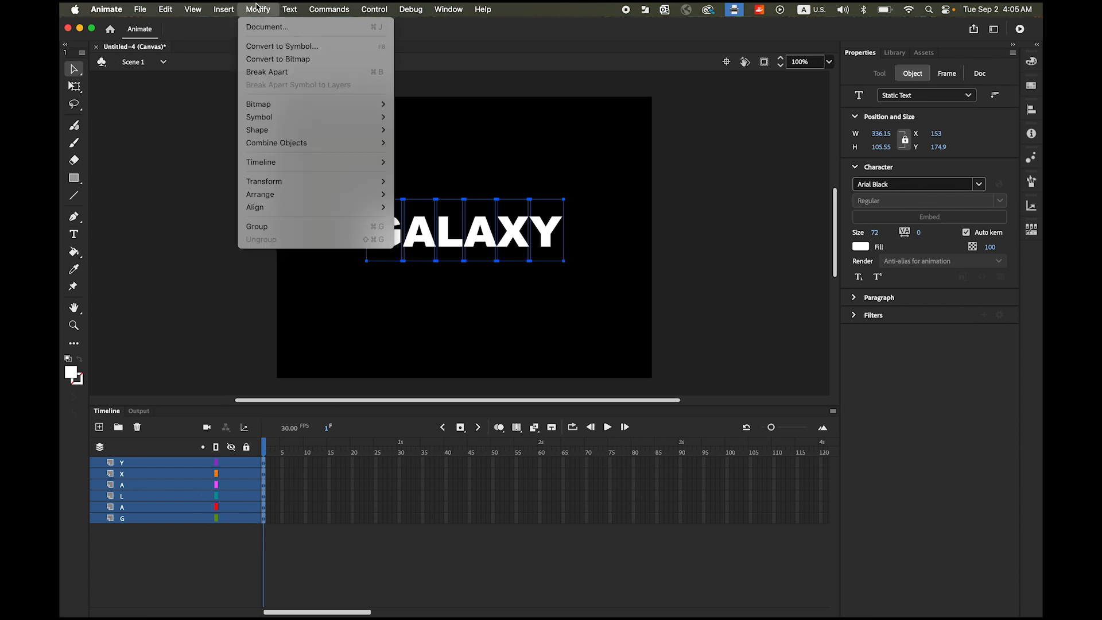
pyautogui.click(275, 72)
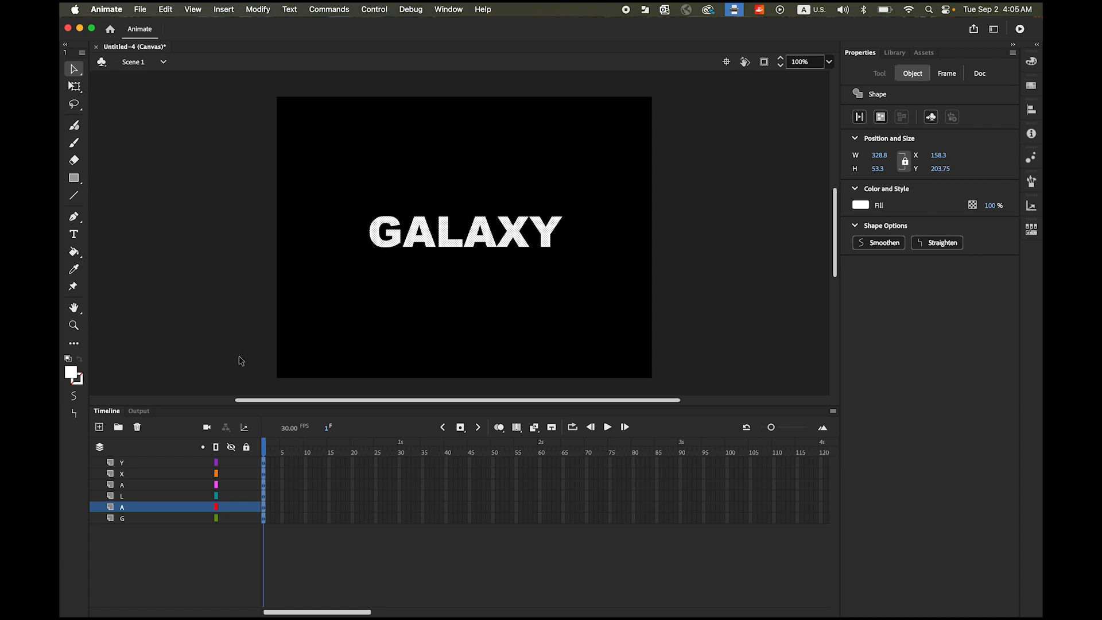
# Insert keyframes at frame 10 on all six letter layers, from G to Y.
pyautogui.click(305, 517)
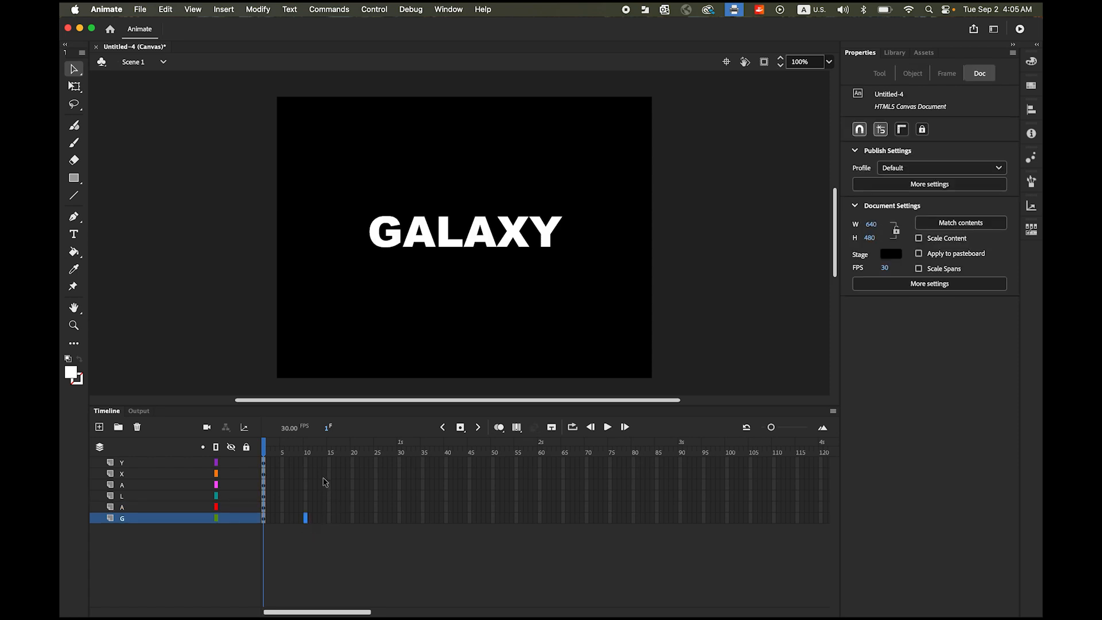
pyautogui.keyDown('shift'); pyautogui.click(305, 467); pyautogui.keyUp('shift')
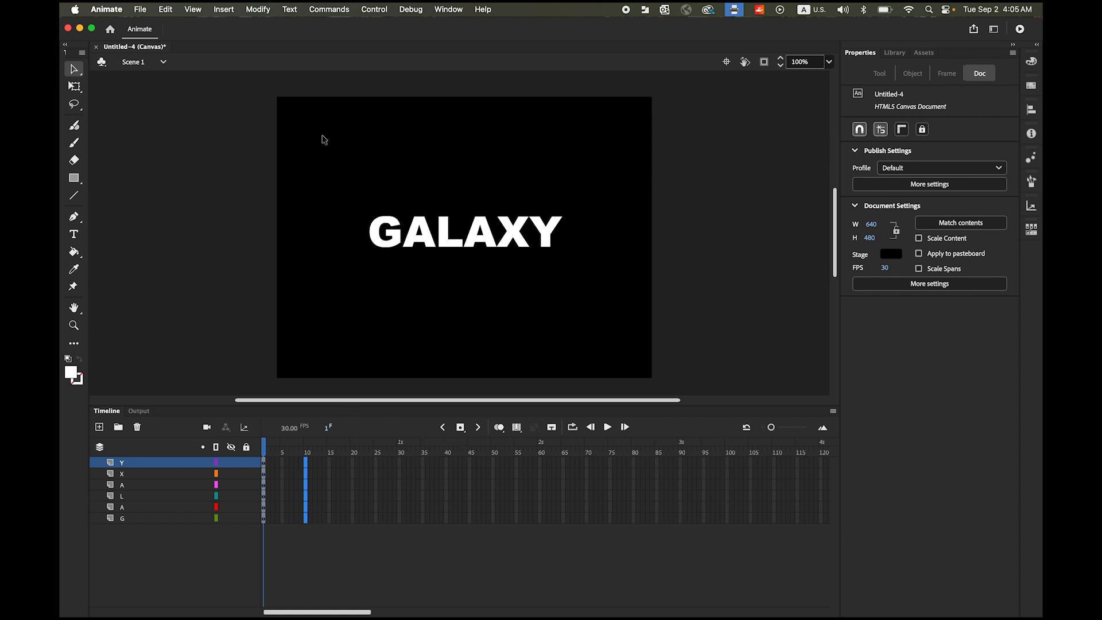
pyautogui.click(220, 7)
pyautogui.moveTo(245, 95)
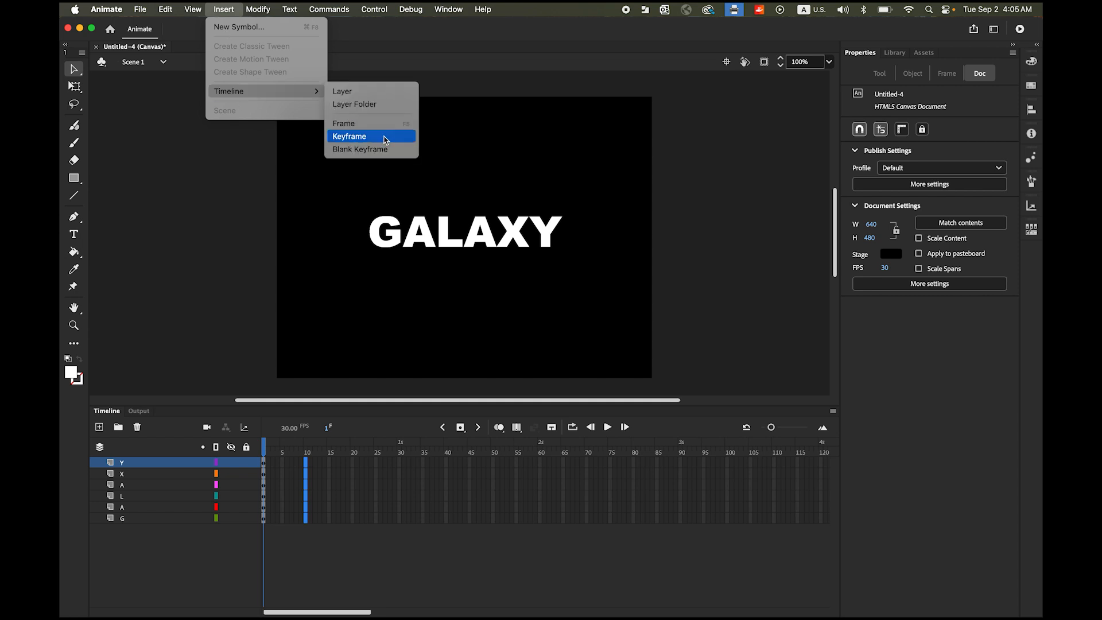
pyautogui.click(243, 183)
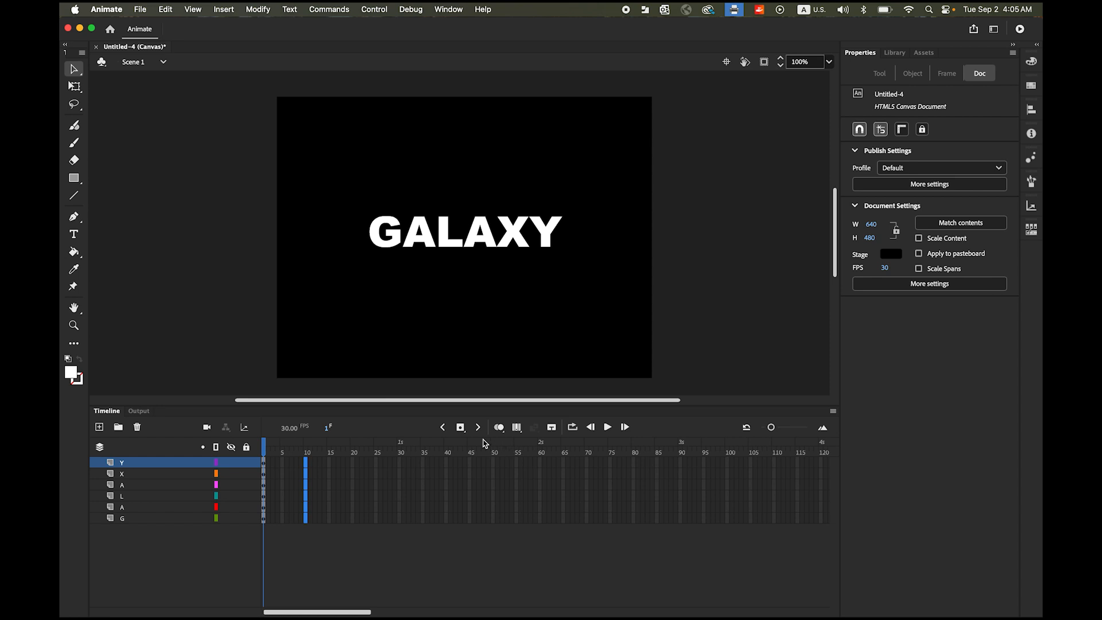
pyautogui.click(463, 432)
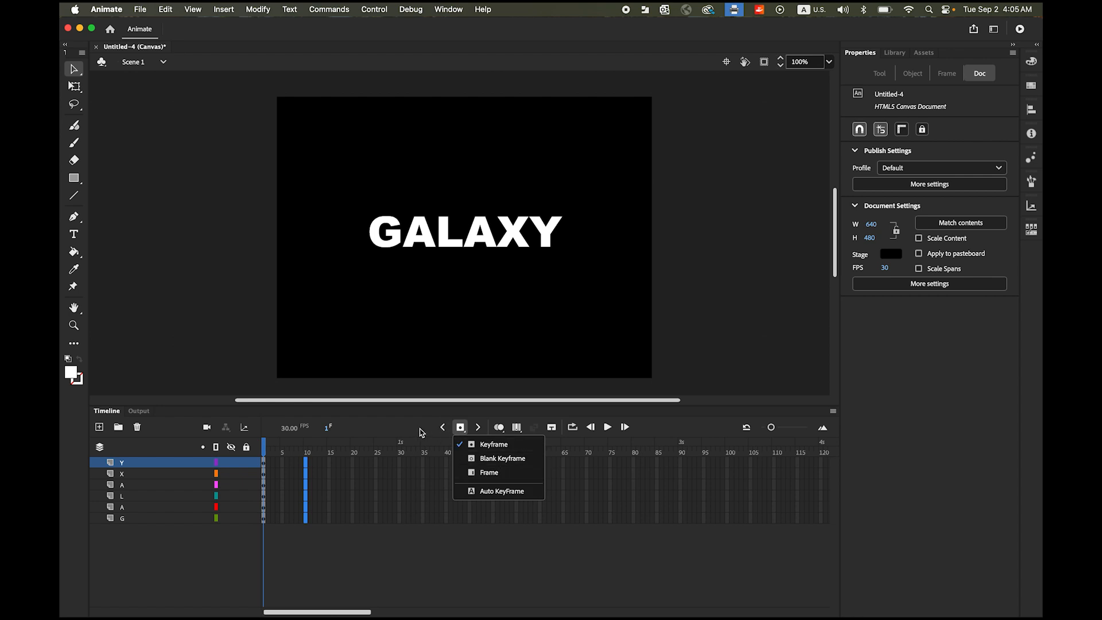
pyautogui.click(503, 449)
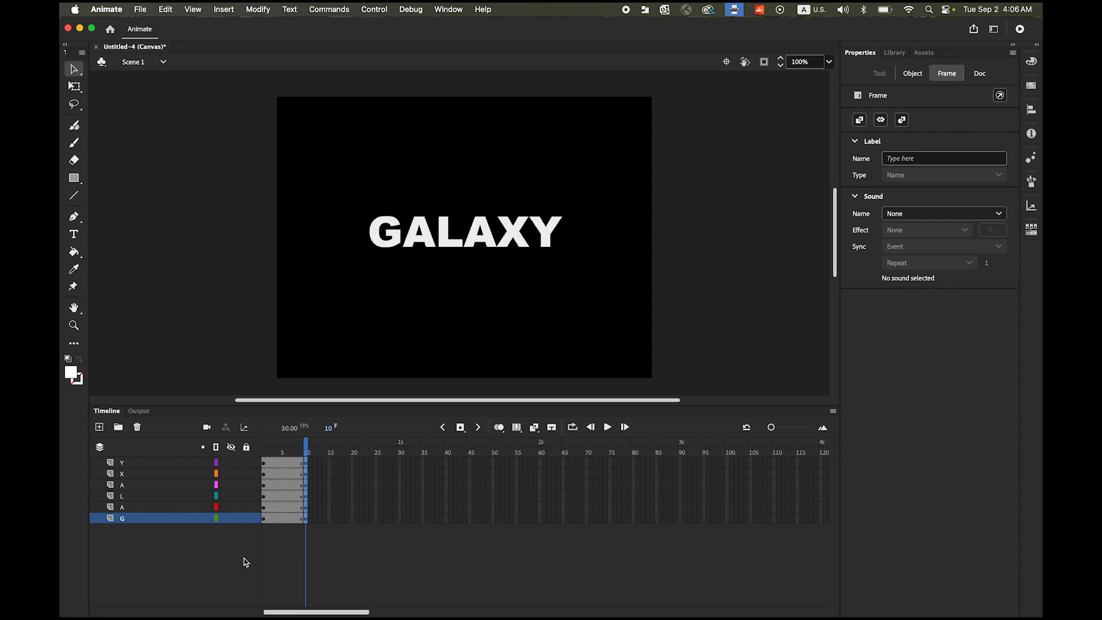
# Compare the G layer's keyframes at frames 1 and 10.
pyautogui.click(263, 518)
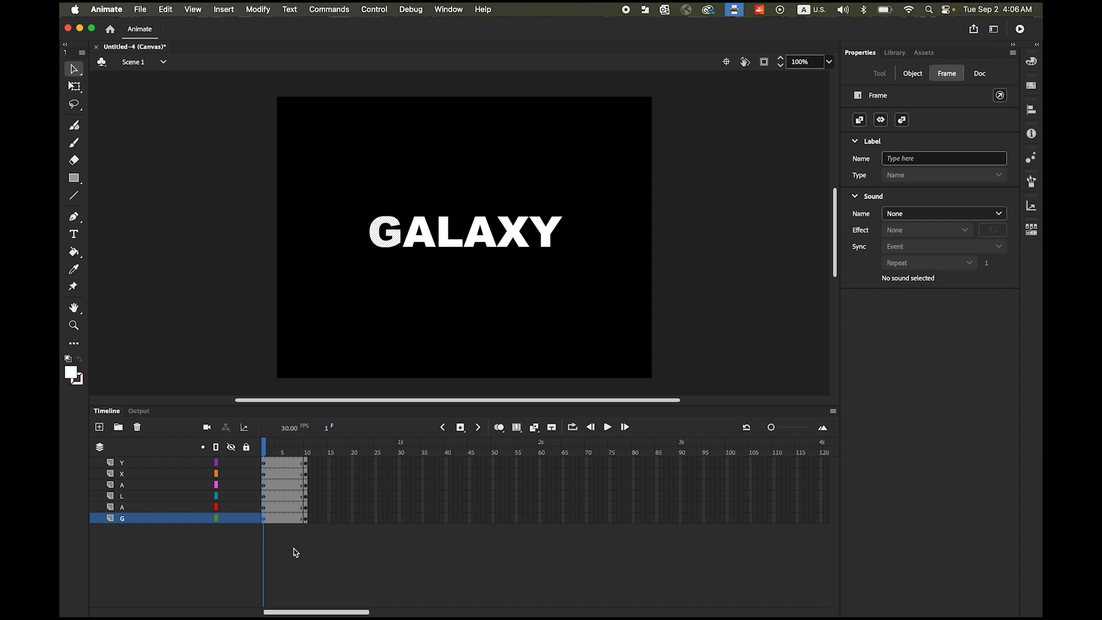
pyautogui.click(307, 520)
pyautogui.click(264, 518)
pyautogui.click(307, 518)
pyautogui.click(263, 519)
pyautogui.click(305, 518)
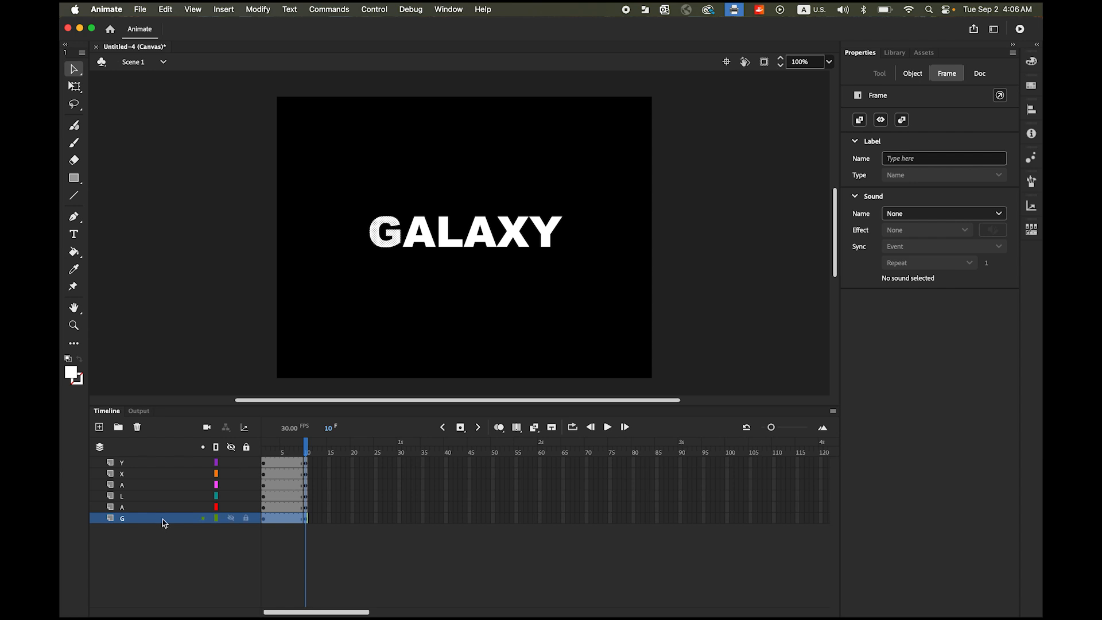
# Create classic tweens between frames 1 and 10 on all six letter layers.
pyautogui.keyDown('shift'); pyautogui.click(150, 464); pyautogui.keyUp('shift')
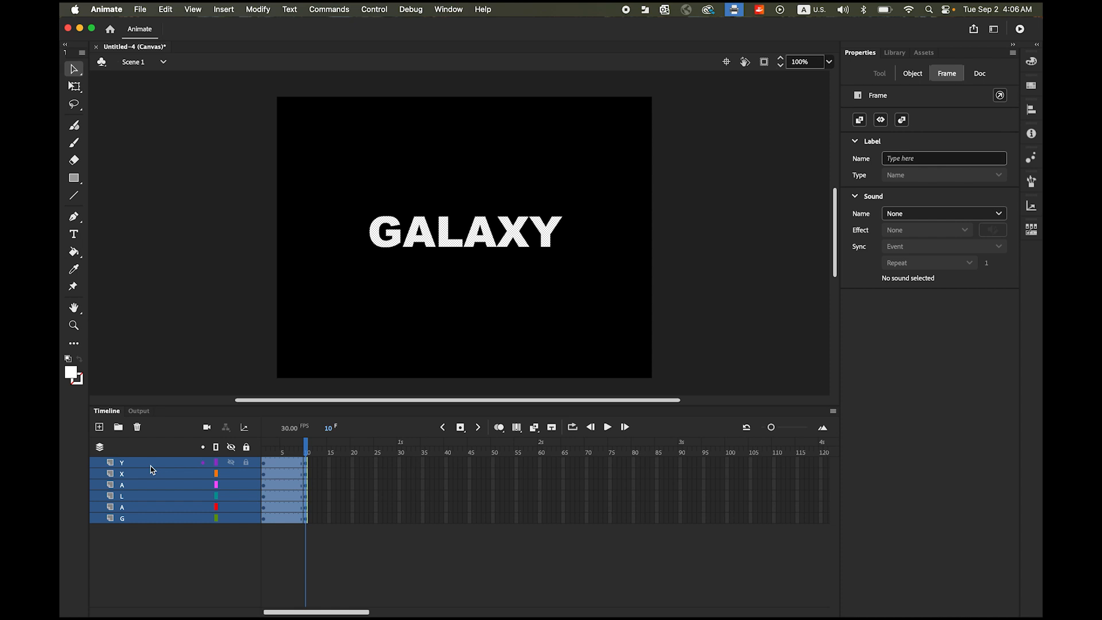
pyautogui.rightClick(280, 484)
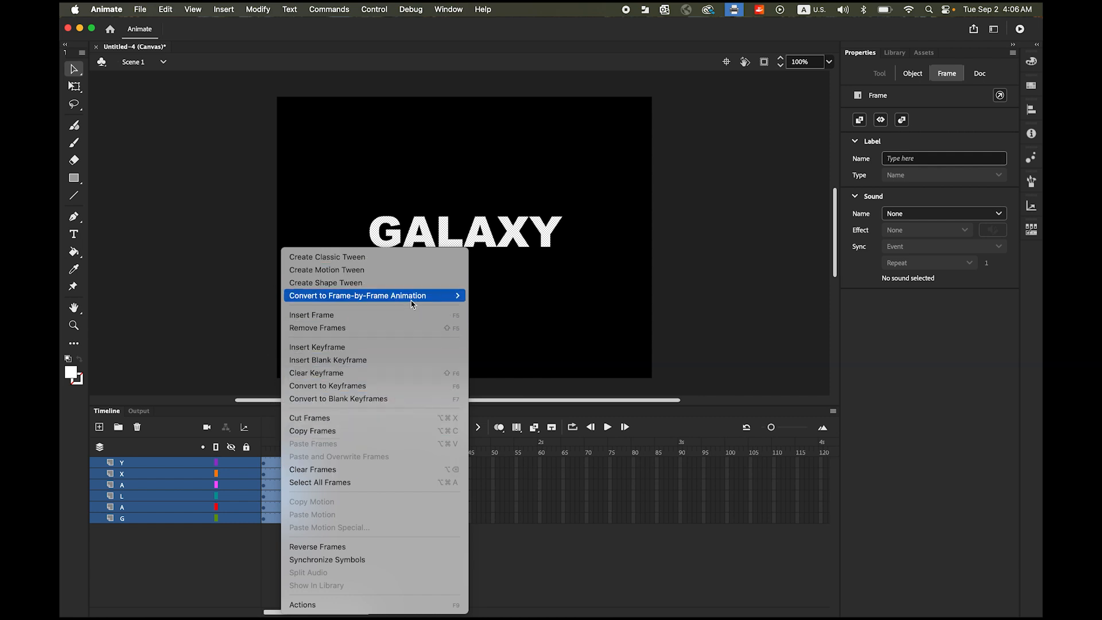
pyautogui.click(383, 257)
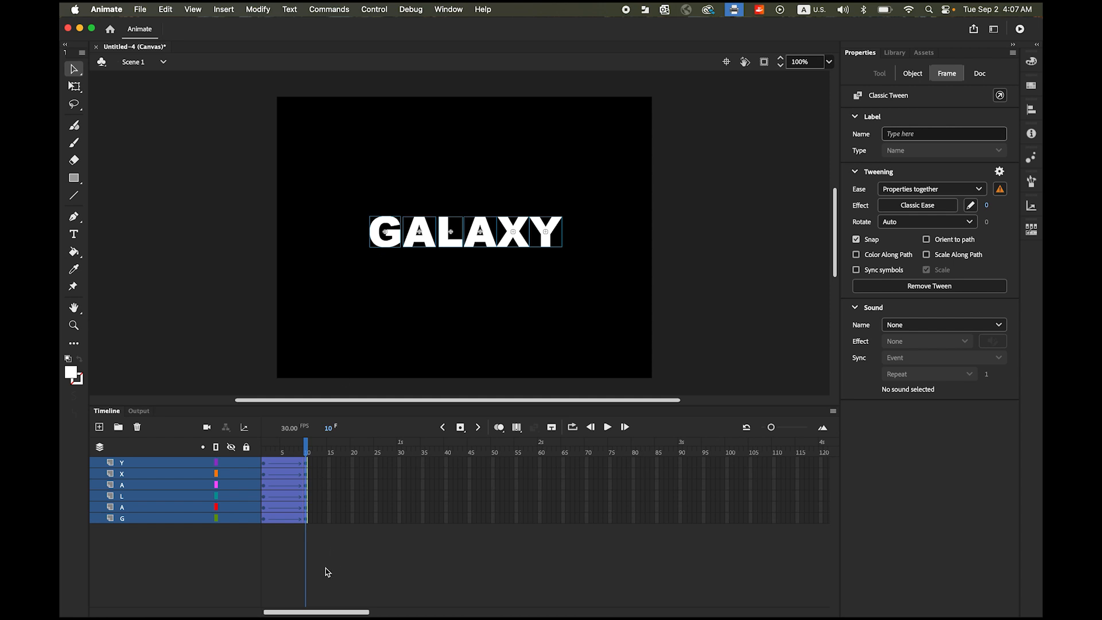
pyautogui.click(290, 574)
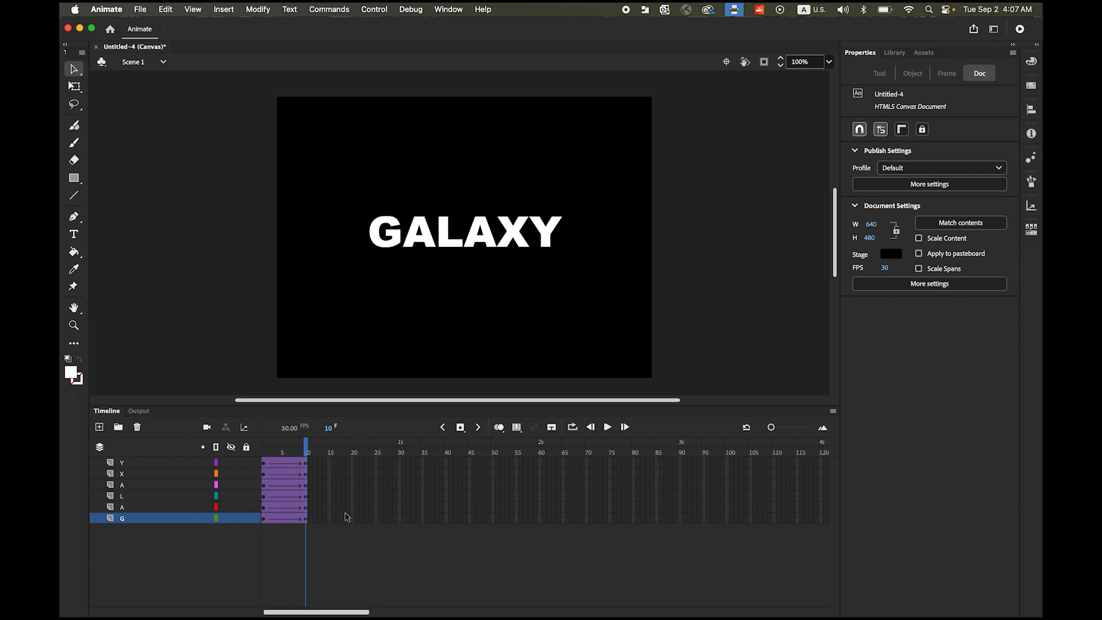
# Select the letter G at frame 1 and display the Transform settings clear of the object properties.
pyautogui.moveTo(306, 445); pyautogui.dragTo(263, 449)
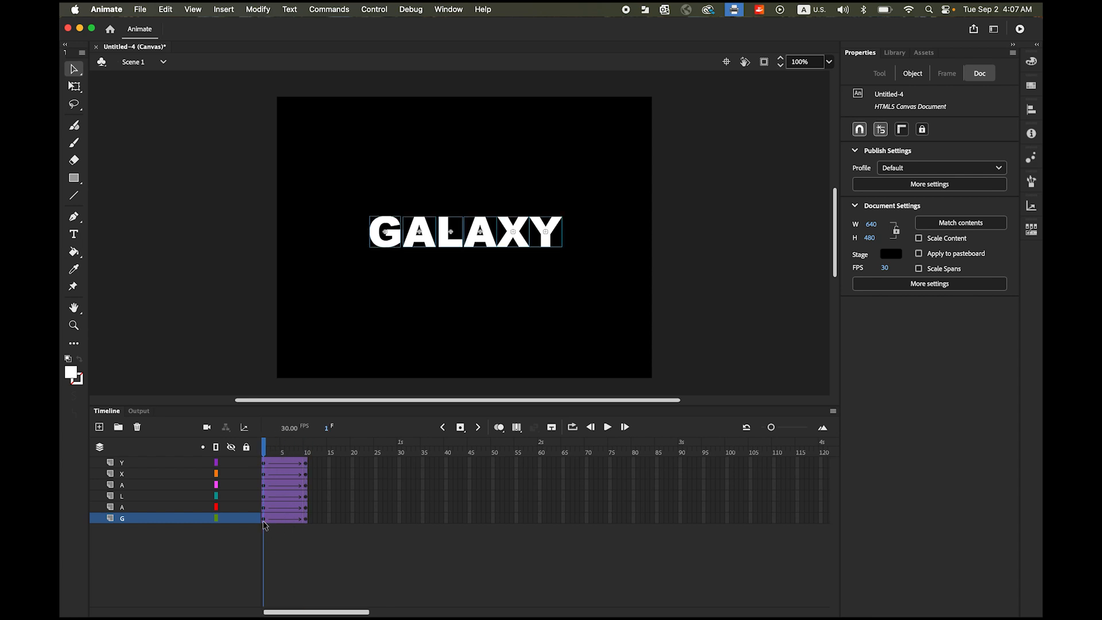
pyautogui.click(265, 519)
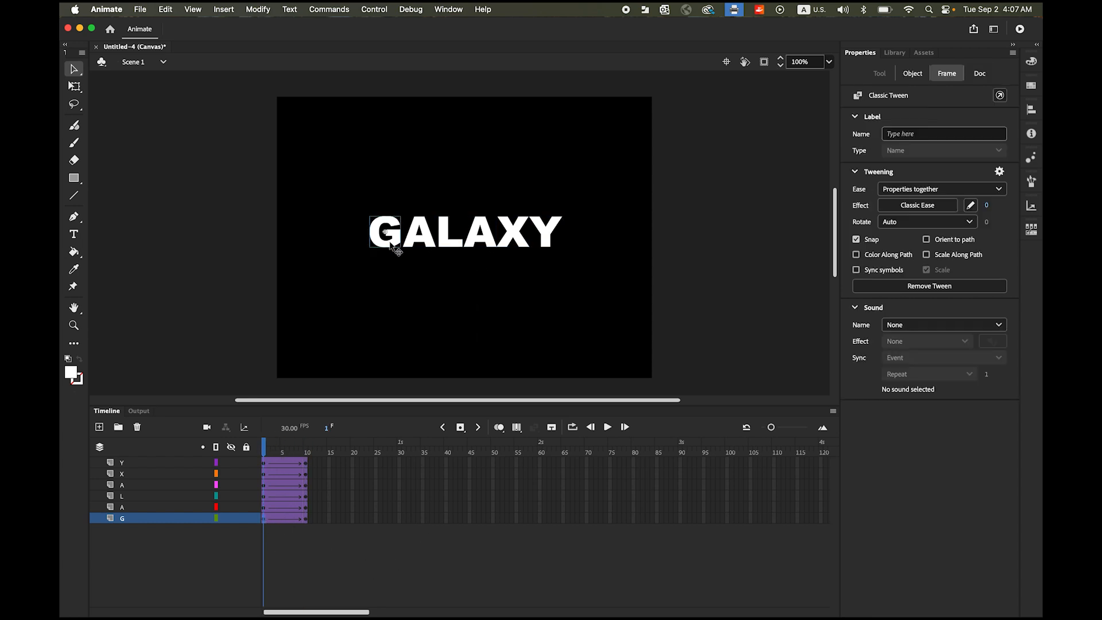
pyautogui.click(383, 241)
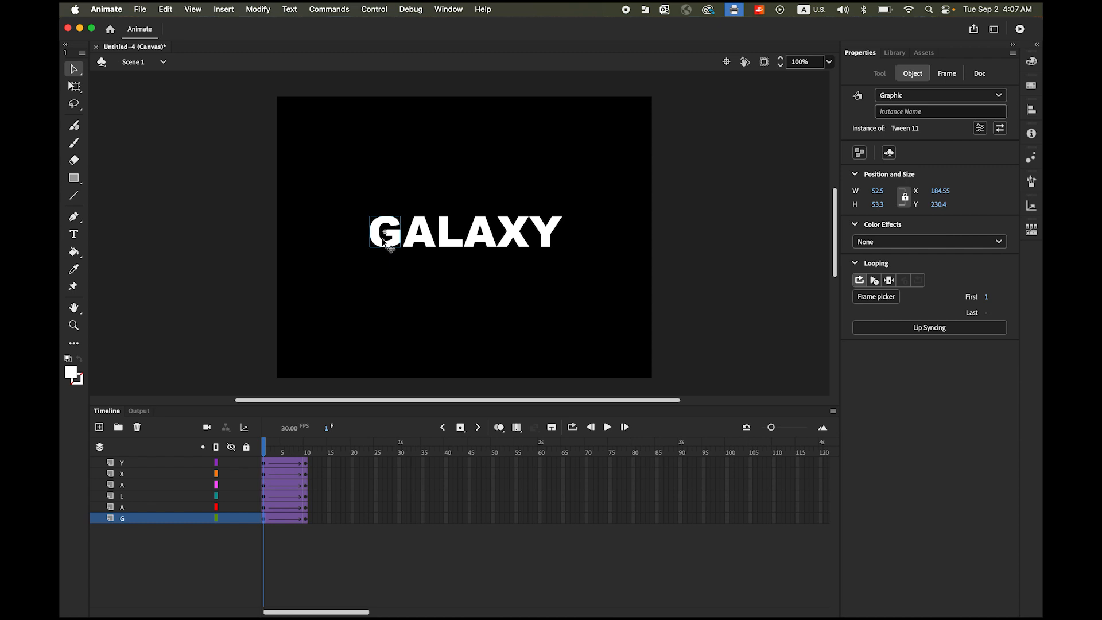
pyautogui.click(265, 521)
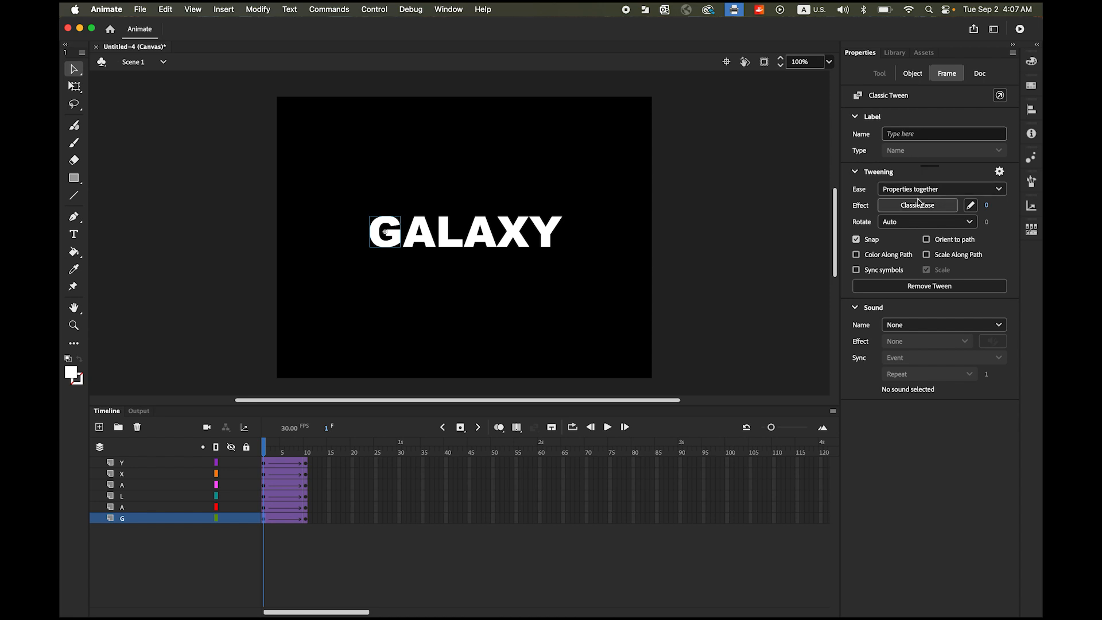
pyautogui.click(383, 247)
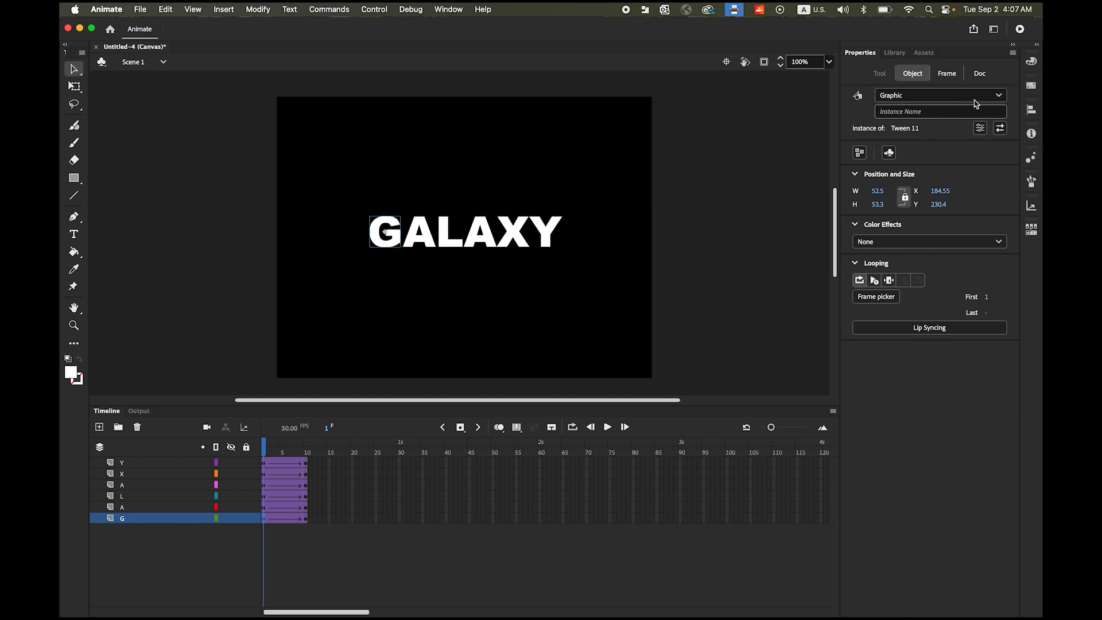
pyautogui.click(452, 10)
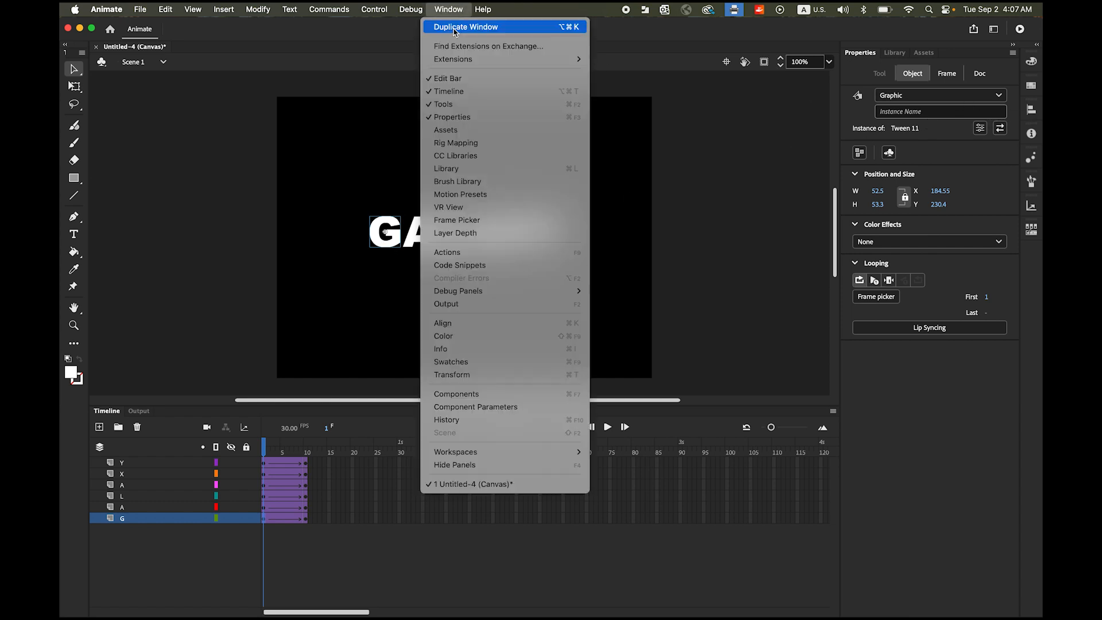
pyautogui.click(484, 375)
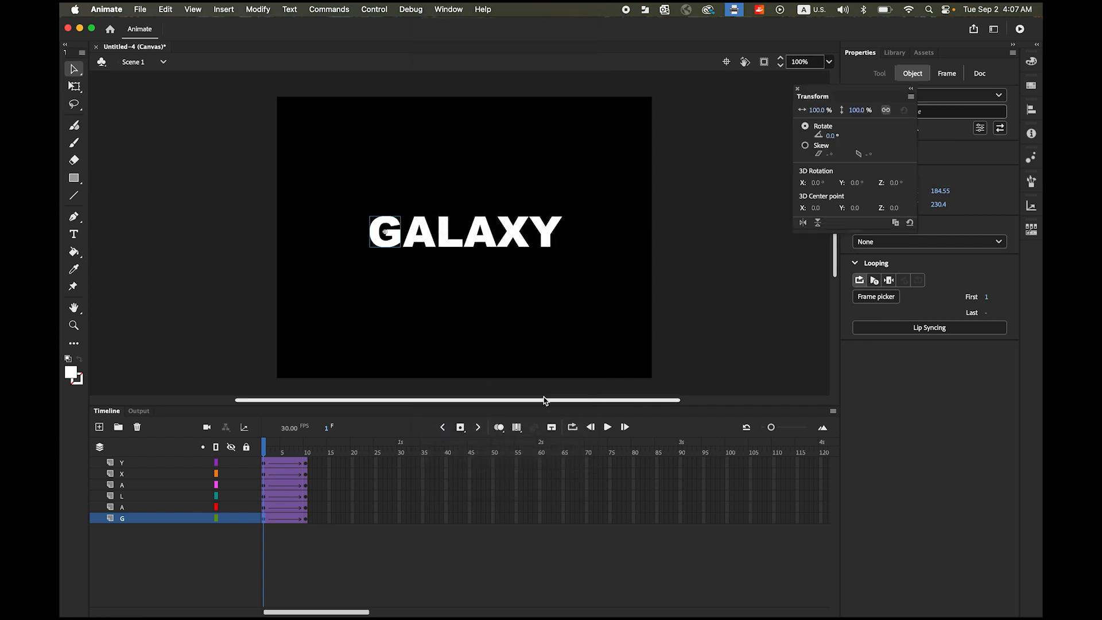
pyautogui.moveTo(848, 96); pyautogui.dragTo(731, 120)
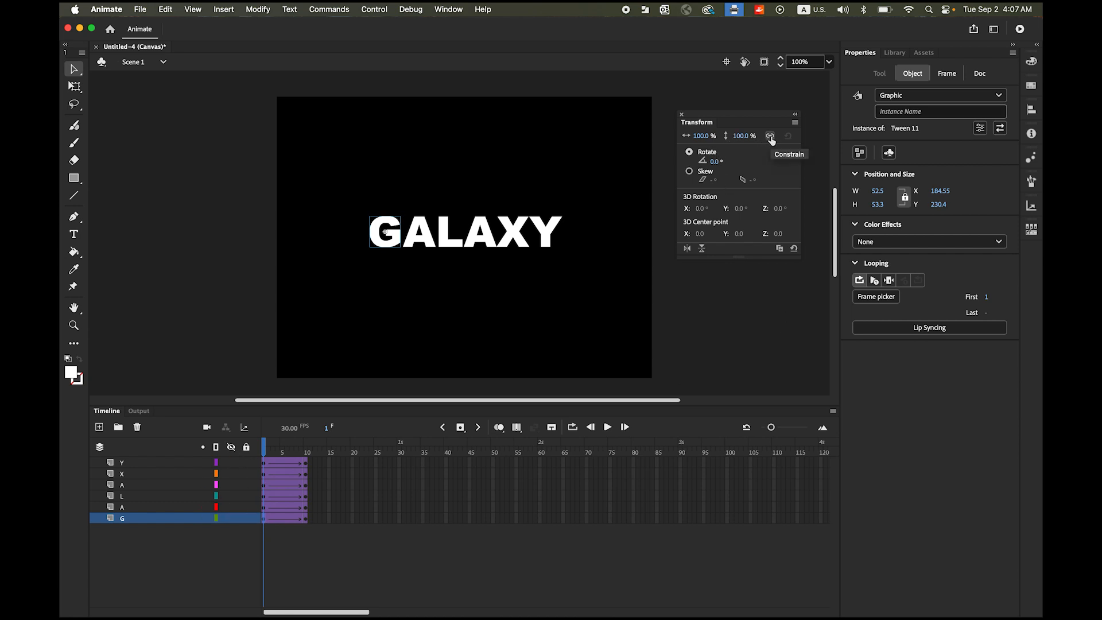
# Scale the letter G at frame 1 to 500% in width and height and rotate it 90°.
pyautogui.click(702, 136)
pyautogui.write('500')
pyautogui.press('Return')
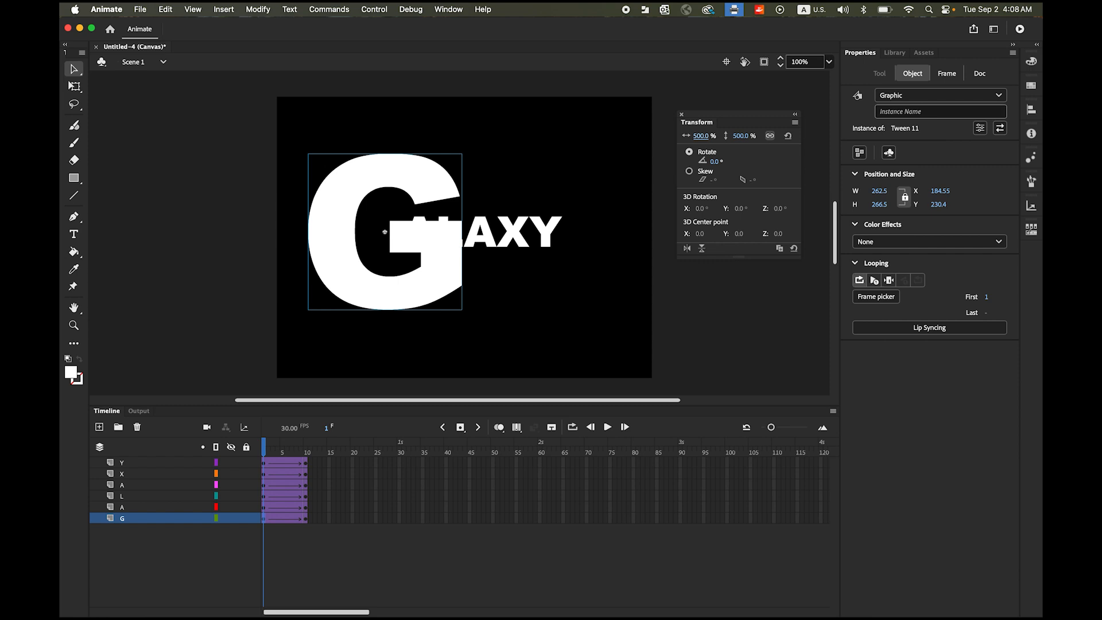
pyautogui.click(715, 162)
pyautogui.write('90')
pyautogui.press('Return')
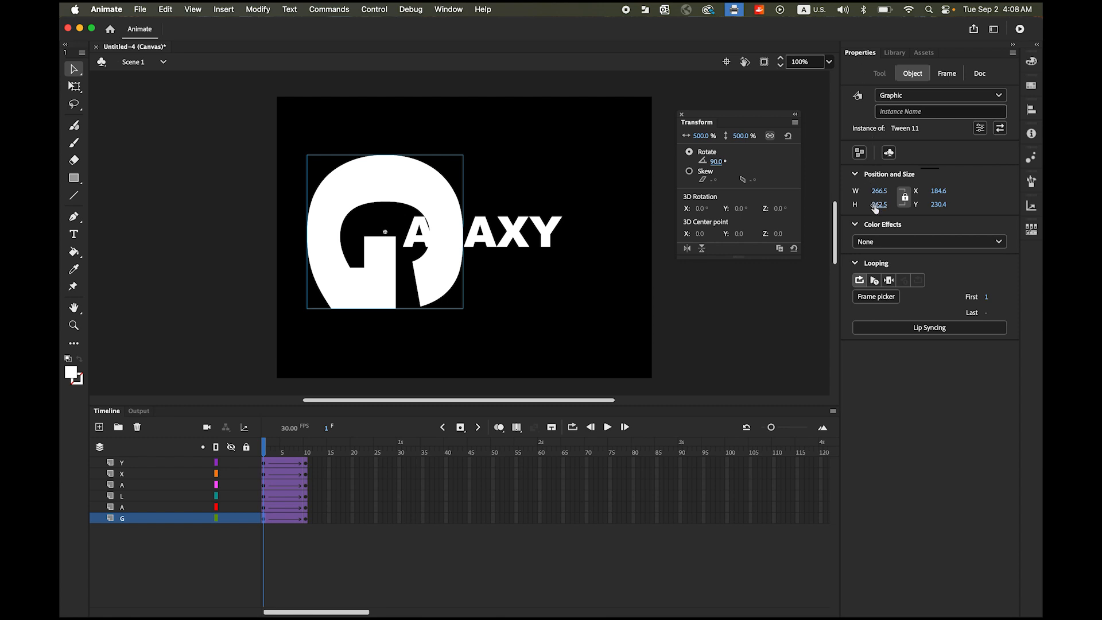
# Apply an Alpha color effect of 0% to the letter G at frame 1.
pyautogui.click(999, 242)
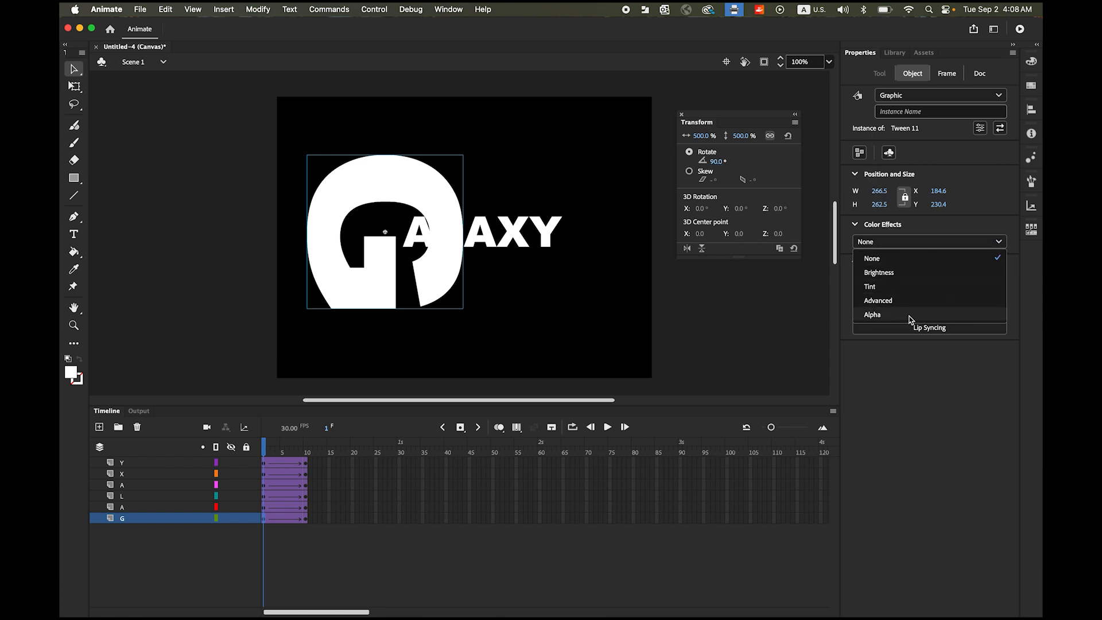
pyautogui.click(909, 315)
pyautogui.moveTo(864, 270)
pyautogui.mouseDown()
pyautogui.moveTo(964, 278)
pyautogui.moveTo(853, 279)
pyautogui.mouseUp()
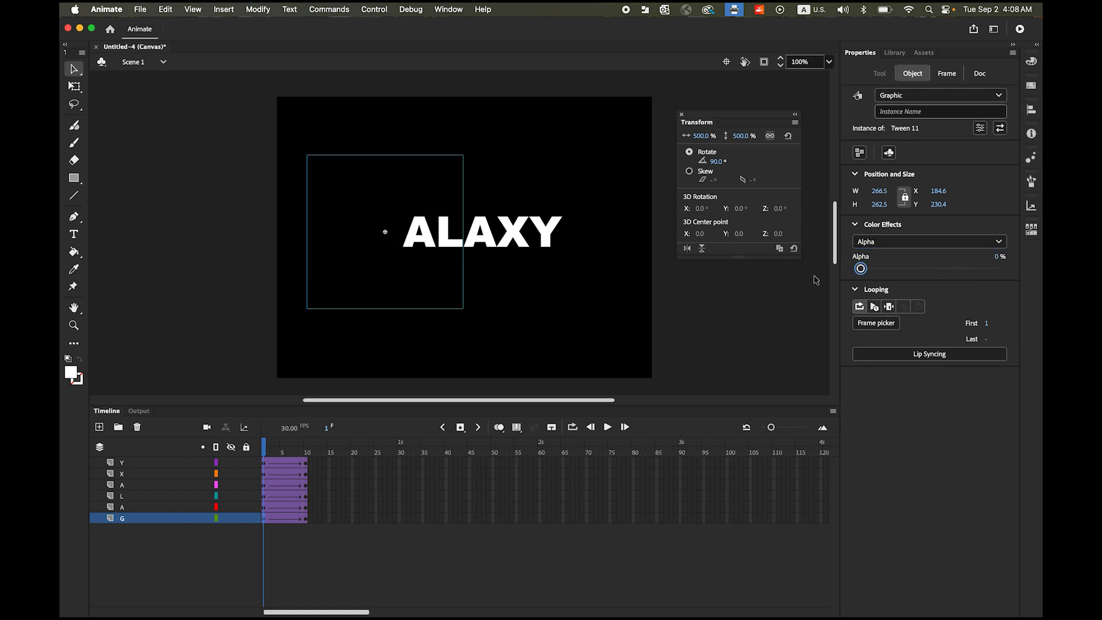
pyautogui.click(693, 345)
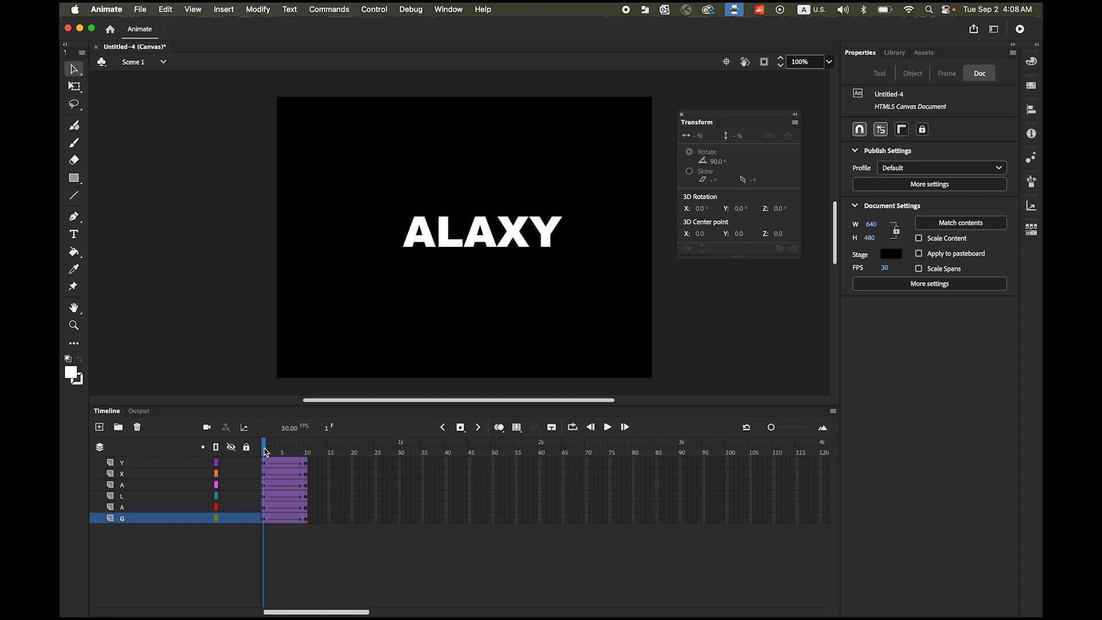
# Scrub the opening frames to preview the G tween and return to frame 1.
pyautogui.moveTo(266, 452)
pyautogui.mouseDown()
pyautogui.moveTo(278, 454)
pyautogui.moveTo(264, 452)
pyautogui.mouseUp()
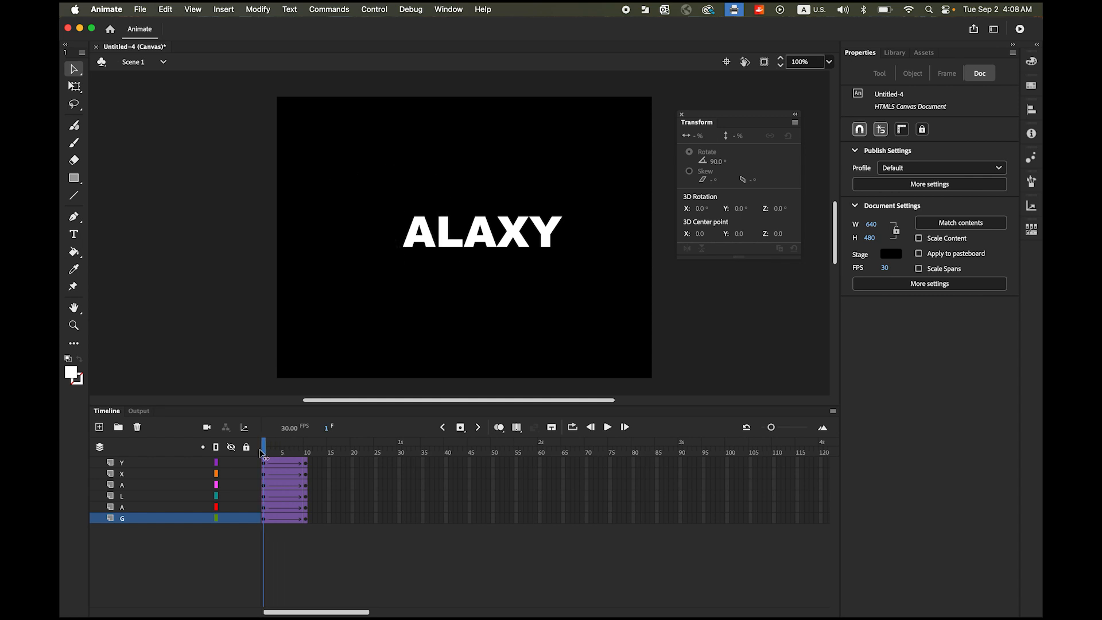
pyautogui.click(264, 520)
pyautogui.moveTo(264, 452)
pyautogui.mouseDown()
pyautogui.moveTo(305, 451)
pyautogui.moveTo(248, 454)
pyautogui.mouseUp()
pyautogui.click(282, 451)
pyautogui.moveTo(283, 451); pyautogui.dragTo(263, 452)
# Scale the first letter A at frame 1 to 500% and rotate it 90°.
pyautogui.click(434, 240)
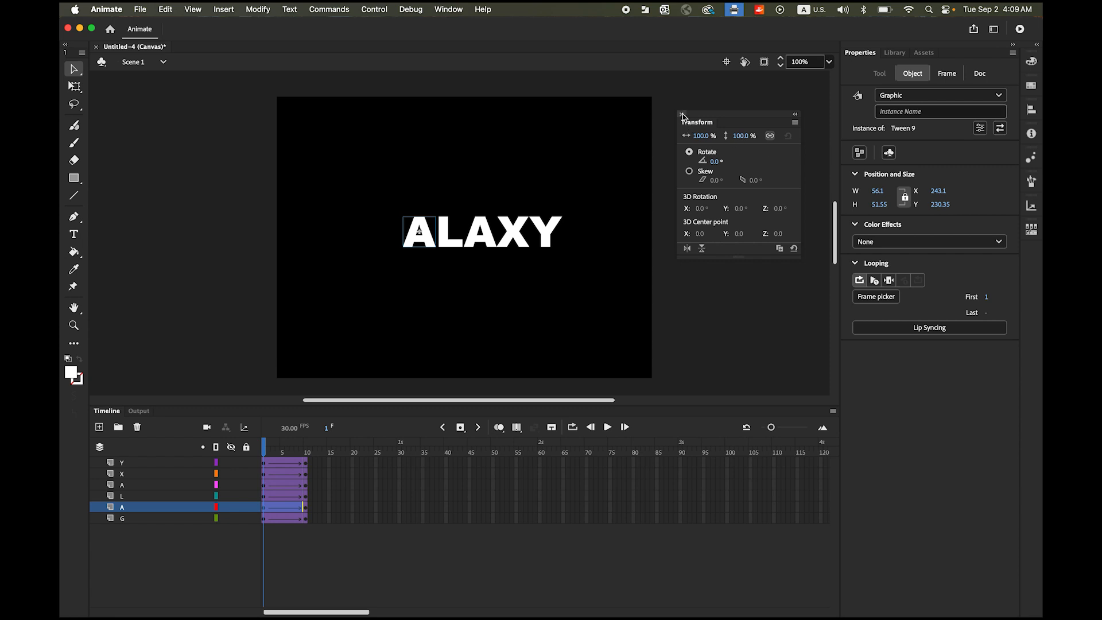
pyautogui.click(702, 136)
pyautogui.write('500')
pyautogui.press('Return')
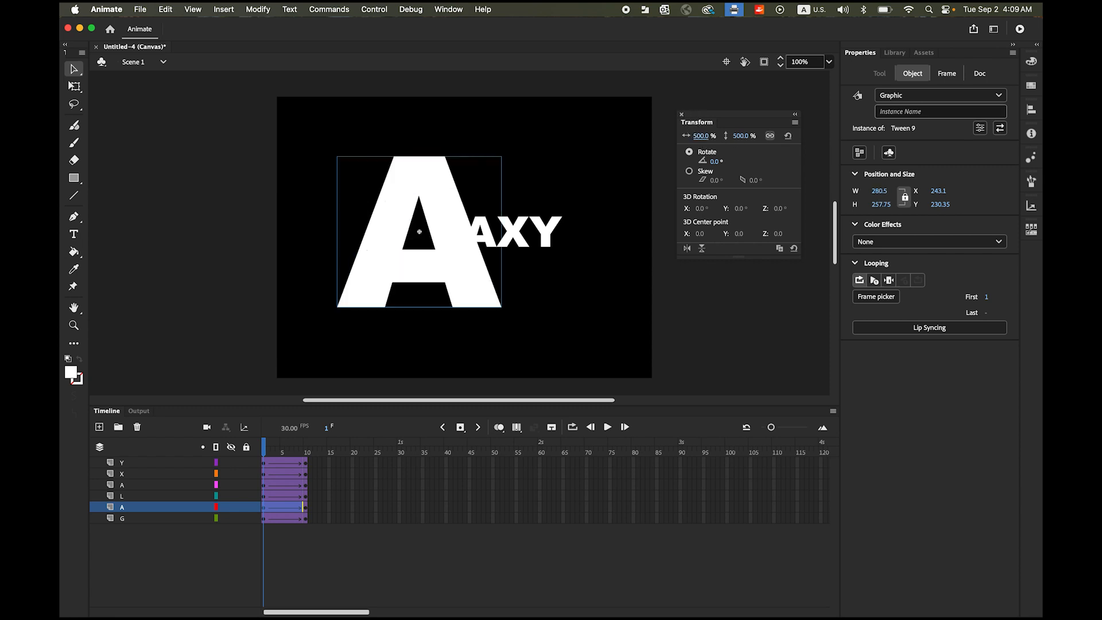
pyautogui.click(731, 162)
pyautogui.write('90')
pyautogui.press('Return')
# Apply an Alpha color effect of 0% to the first letter A at frame 1.
pyautogui.click(894, 244)
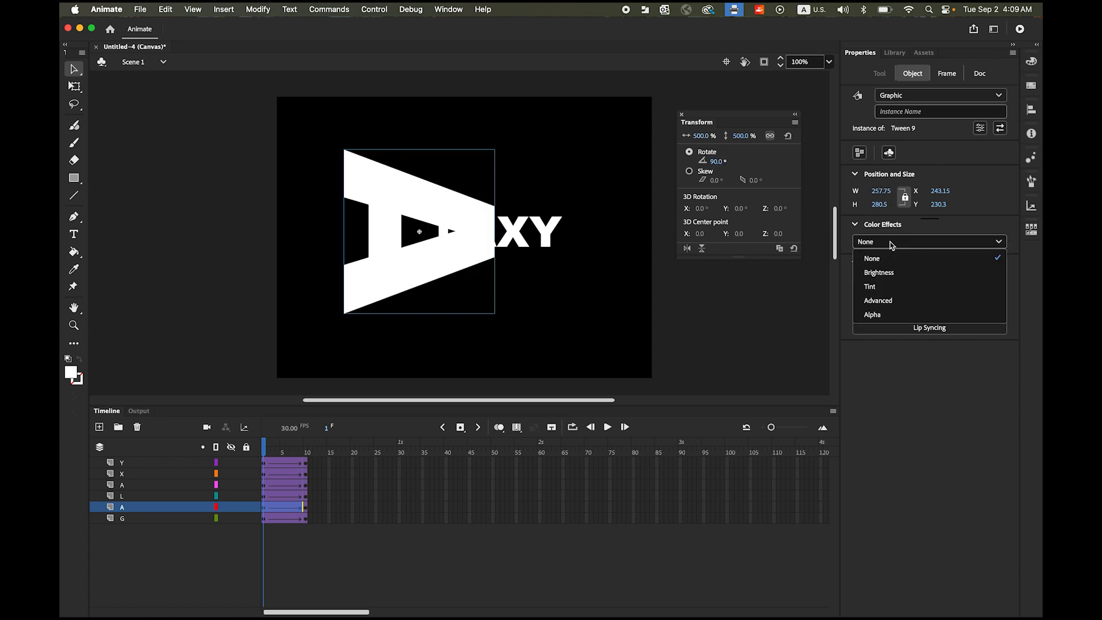
pyautogui.click(905, 315)
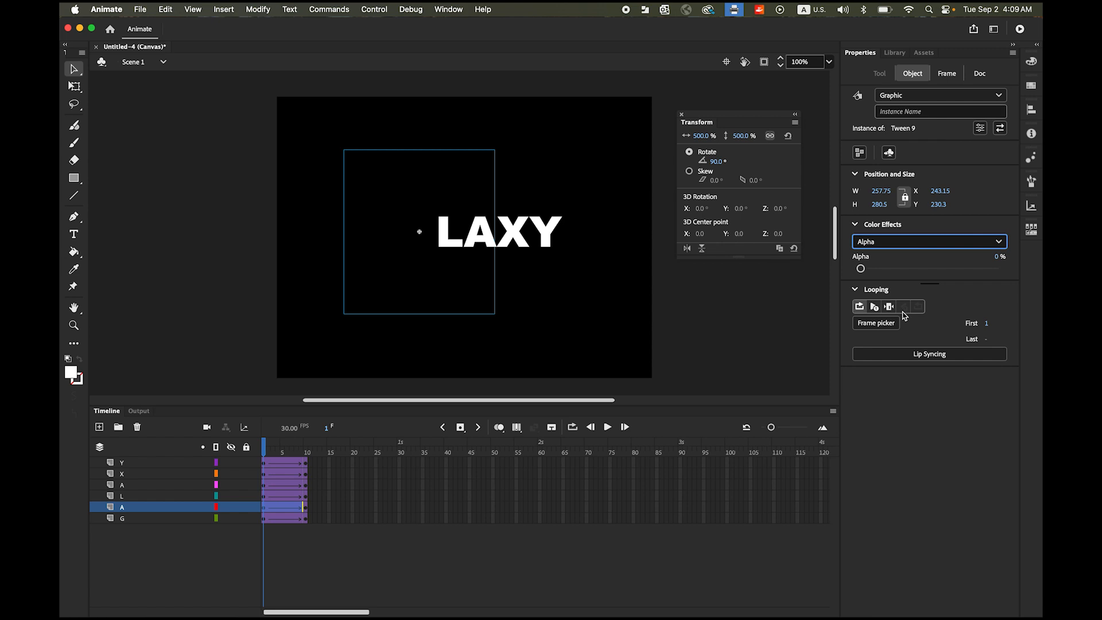
pyautogui.click(668, 382)
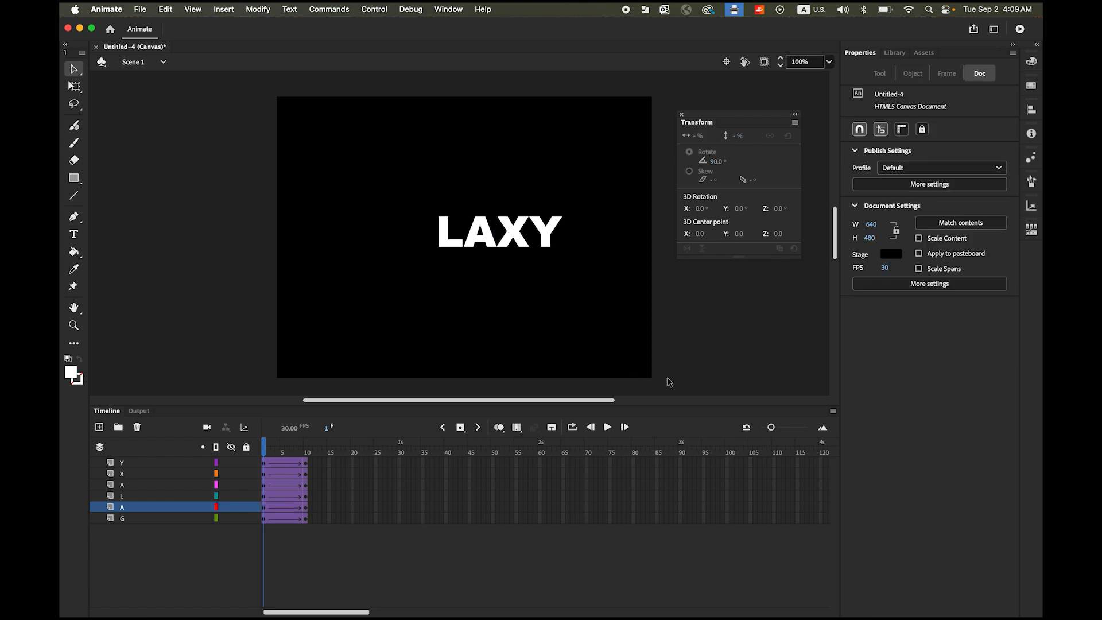
# Scale the letter L at frame 1 to 500% and rotate it 90°.
pyautogui.click(448, 243)
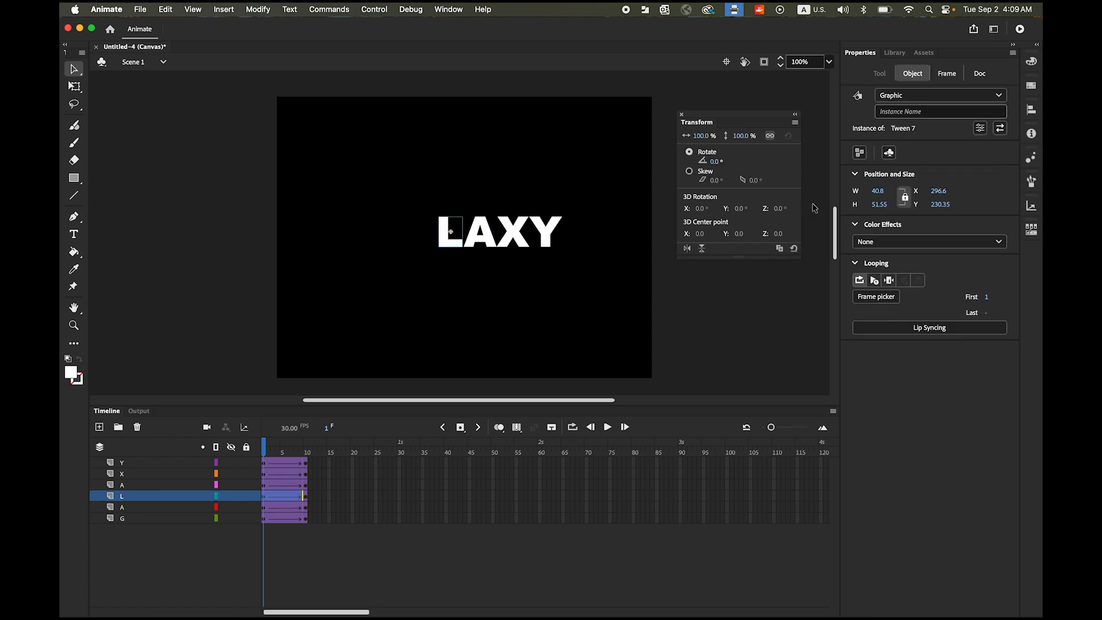
pyautogui.click(704, 136)
pyautogui.write('500')
pyautogui.press('Return')
pyautogui.click(716, 161)
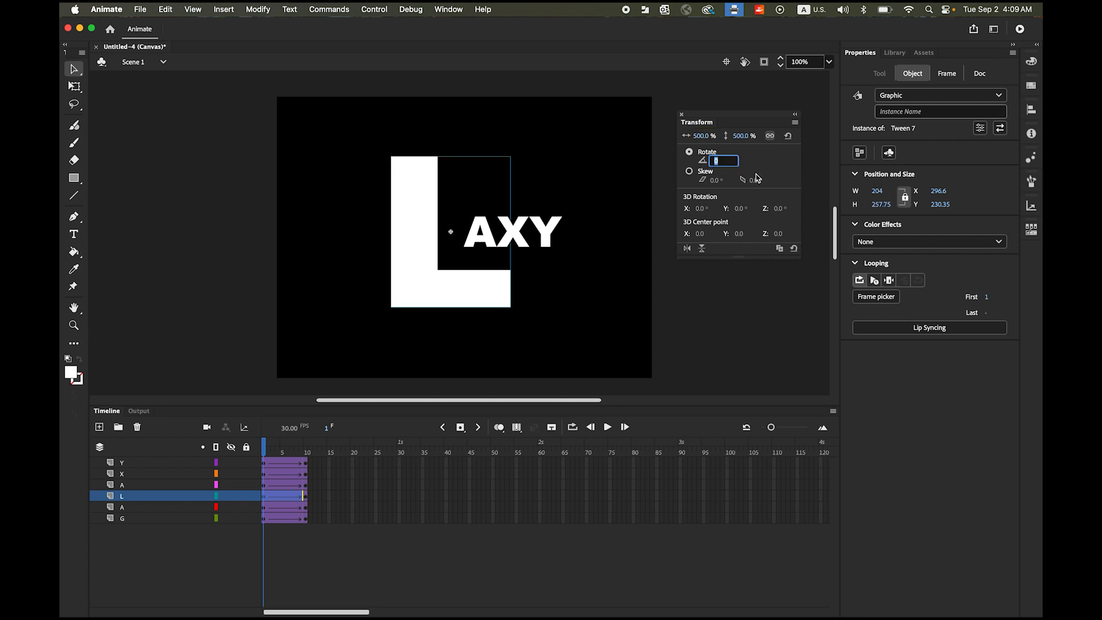
pyautogui.write('90')
pyautogui.press('Return')
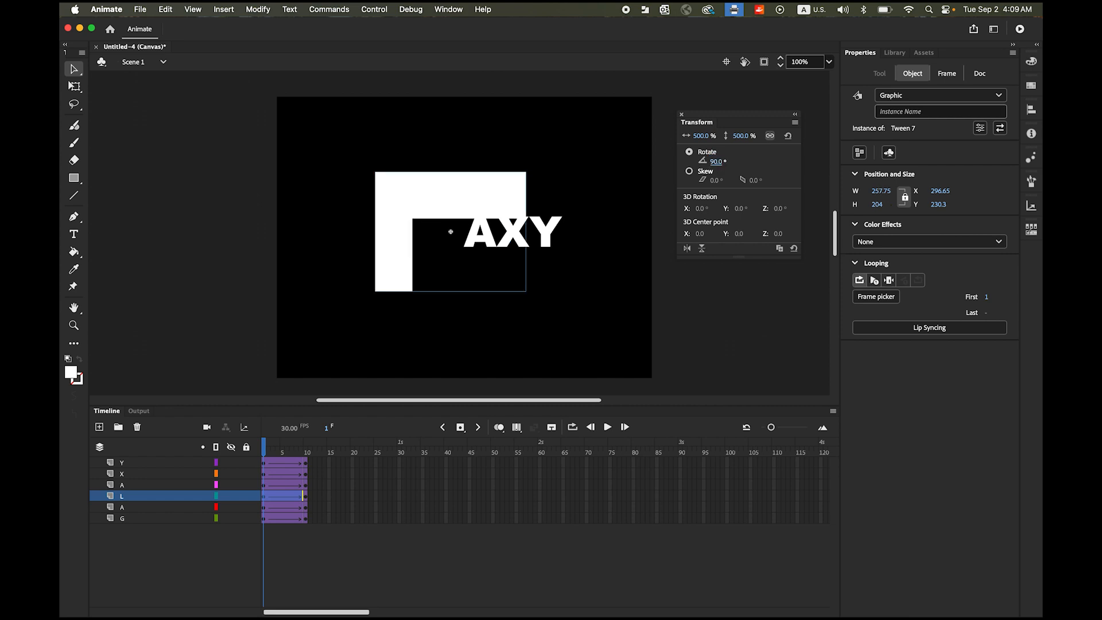
# Make the letter L at frame 1 fully transparent with an Alpha color effect.
pyautogui.click(911, 246)
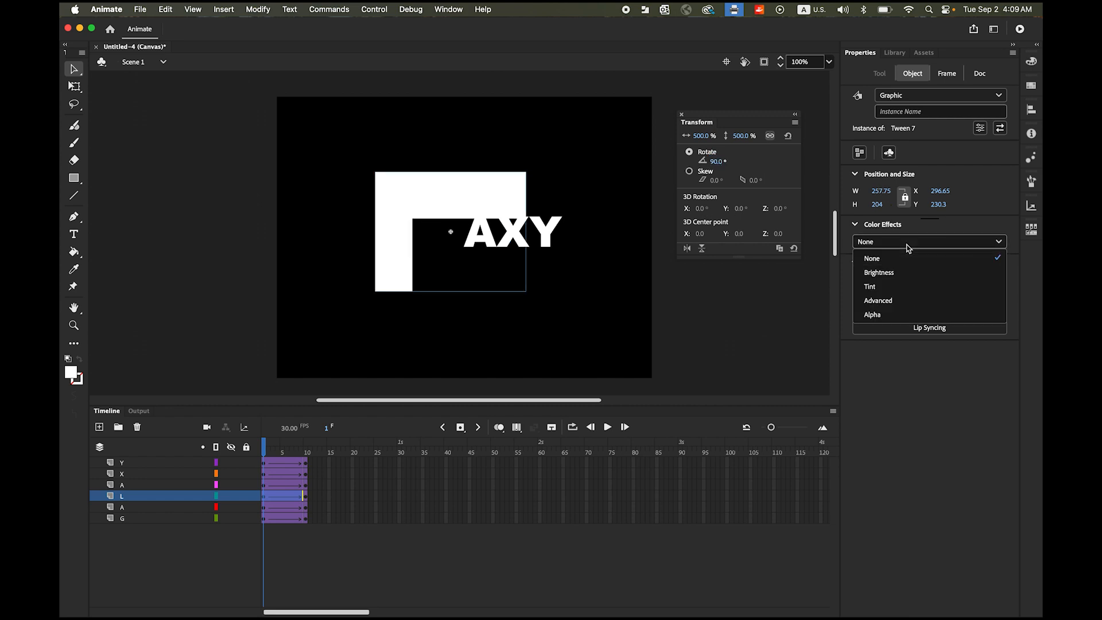
pyautogui.click(915, 313)
pyautogui.click(740, 313)
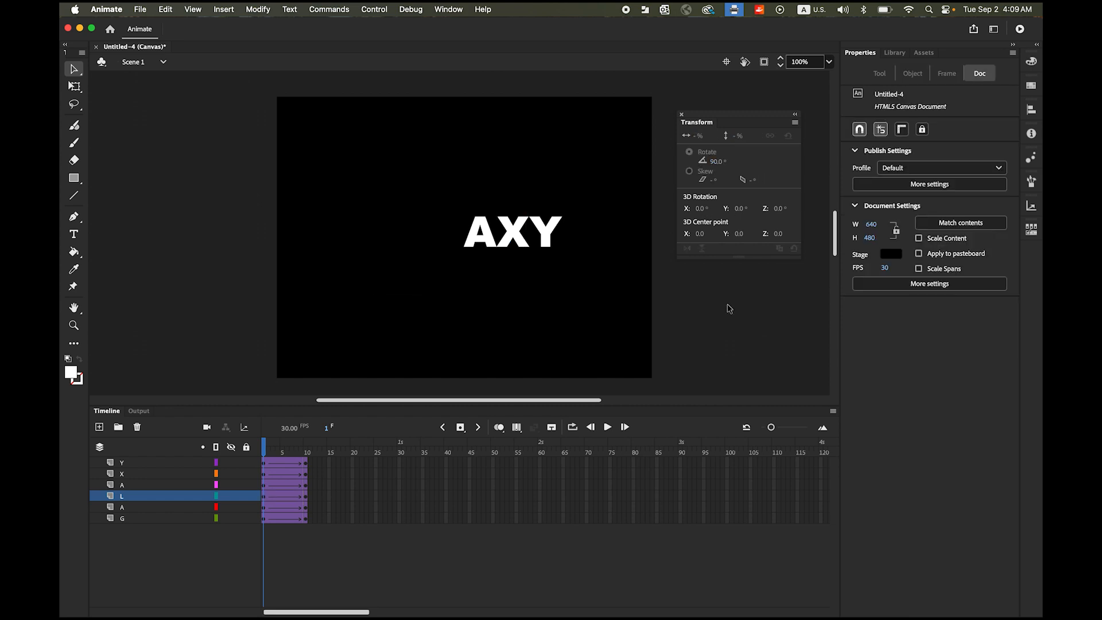
# Scale the second letter A at frame 1 to 500% and rotate it 90°.
pyautogui.click(488, 247)
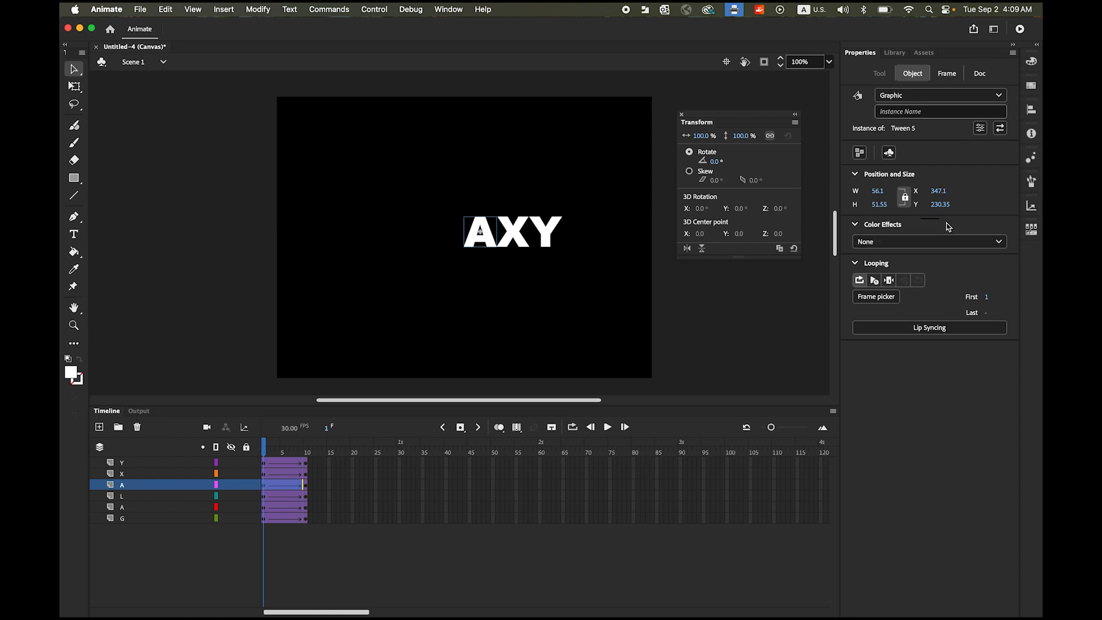
pyautogui.click(700, 136)
pyautogui.write('500')
pyautogui.press('Return')
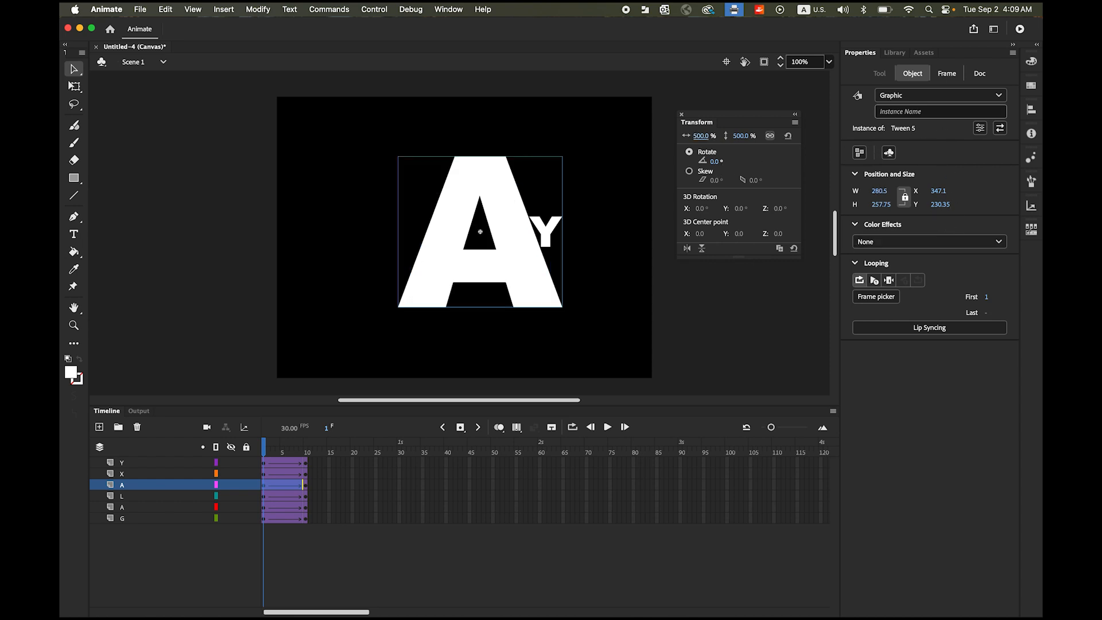
pyautogui.click(716, 161)
pyautogui.write('90')
pyautogui.press('Return')
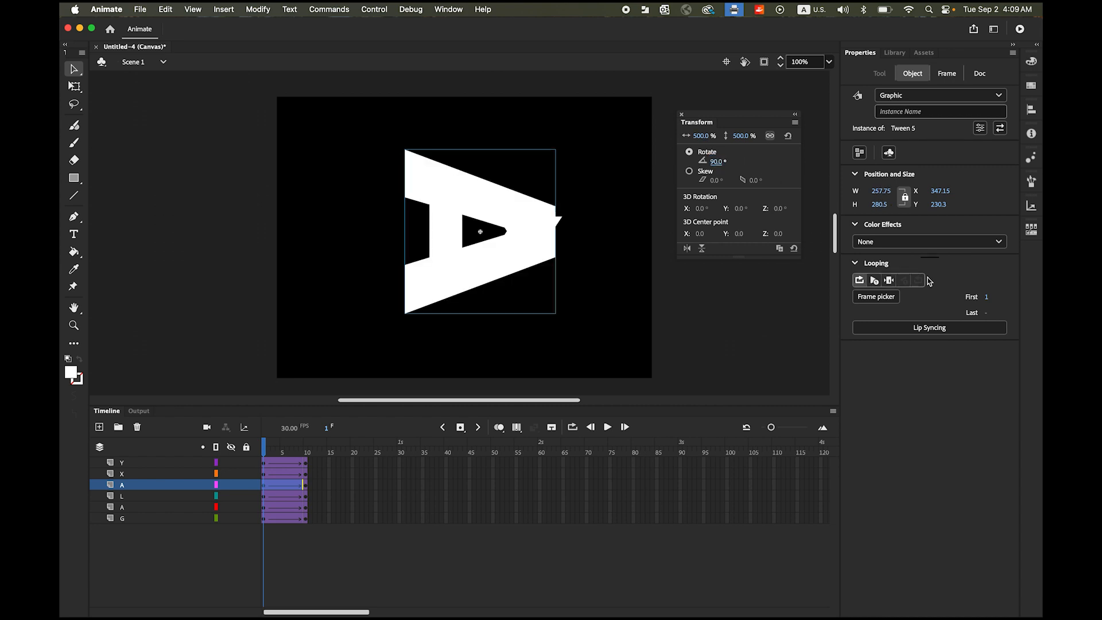
# Make the second letter A at frame 1 fully transparent with an Alpha color effect.
pyautogui.click(931, 242)
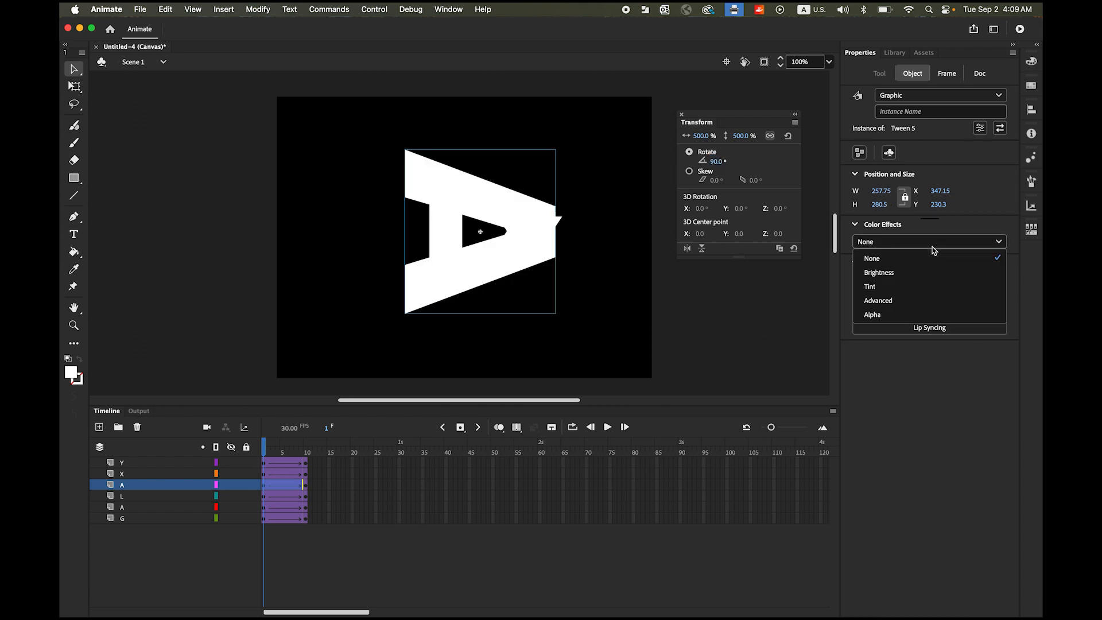
pyautogui.click(916, 313)
pyautogui.click(676, 307)
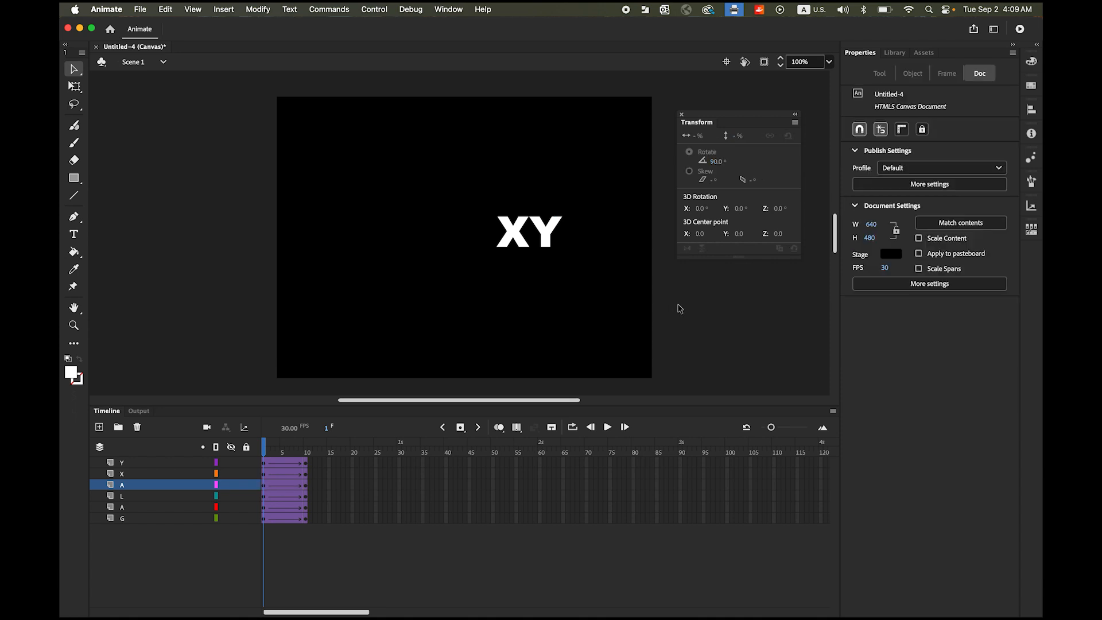
# Scale the letter X at frame 1 to 500% and rotate it 90°.
pyautogui.click(526, 245)
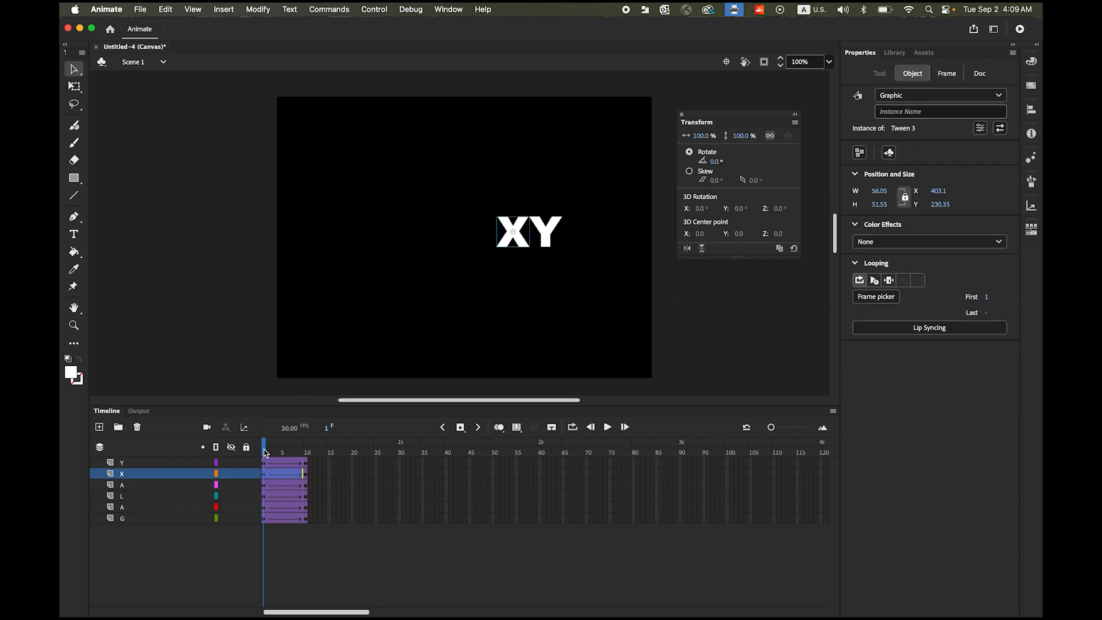
pyautogui.click(707, 135)
pyautogui.write('500')
pyautogui.press('Return')
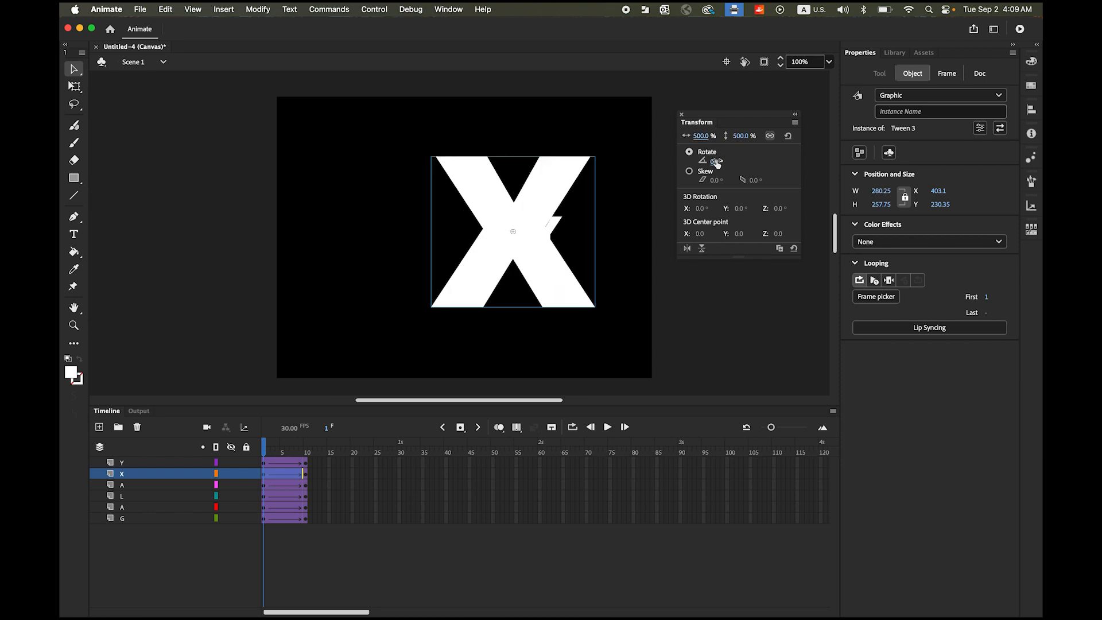
pyautogui.click(716, 161)
pyautogui.press('Return')
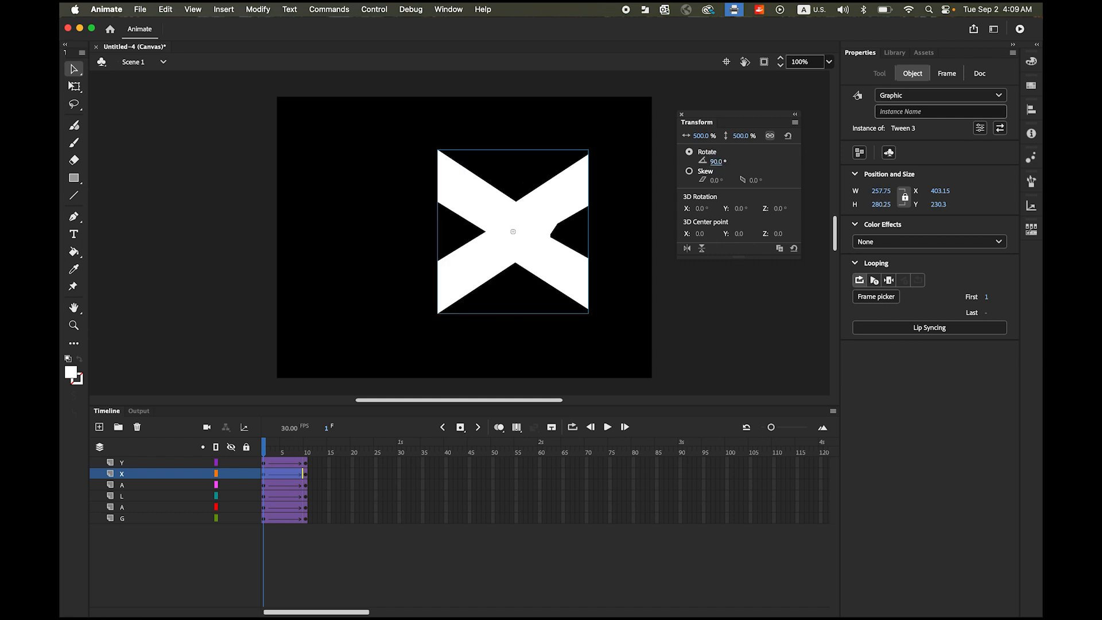
# Make the letter X at frame 1 fully transparent with an Alpha color effect.
pyautogui.click(910, 246)
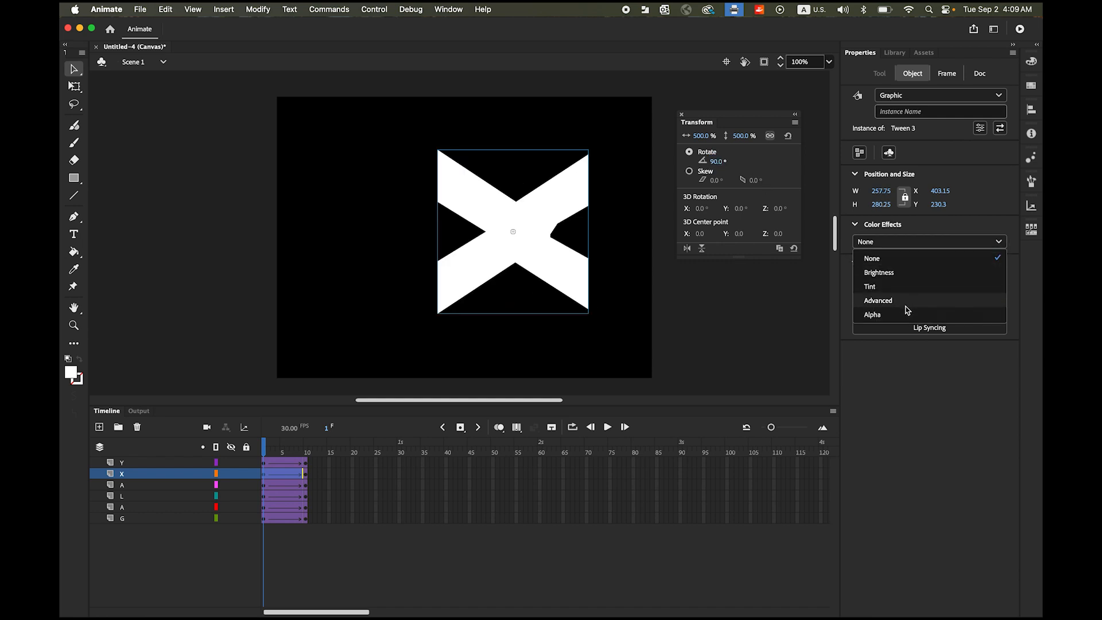
pyautogui.click(908, 314)
pyautogui.click(735, 309)
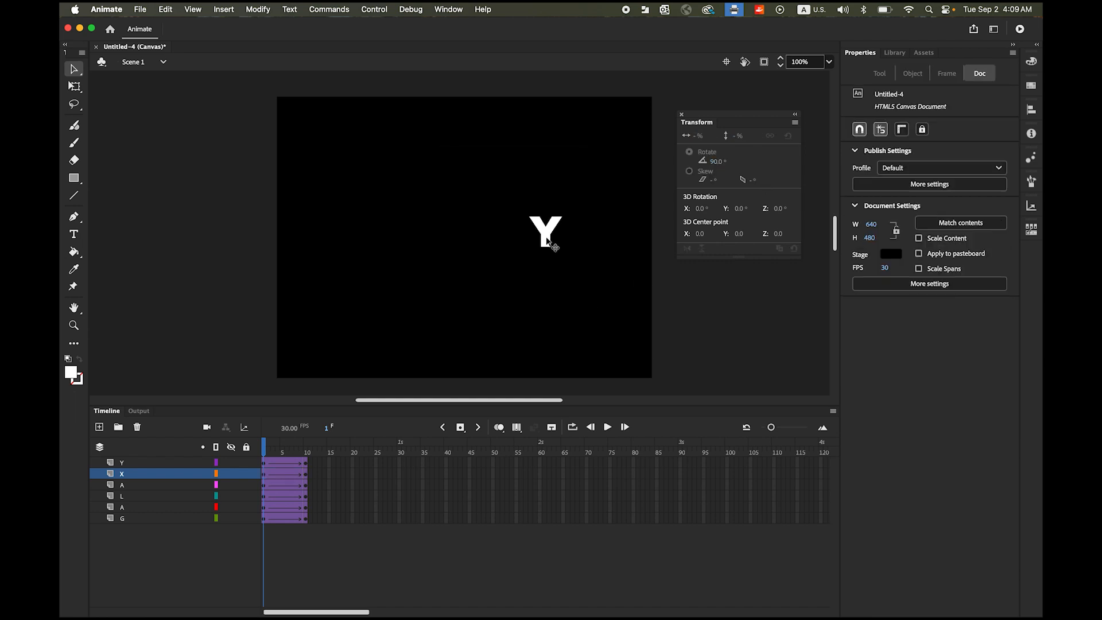
# Scale the letter Y at frame 1 to 500% and rotate it 90°.
pyautogui.click(552, 237)
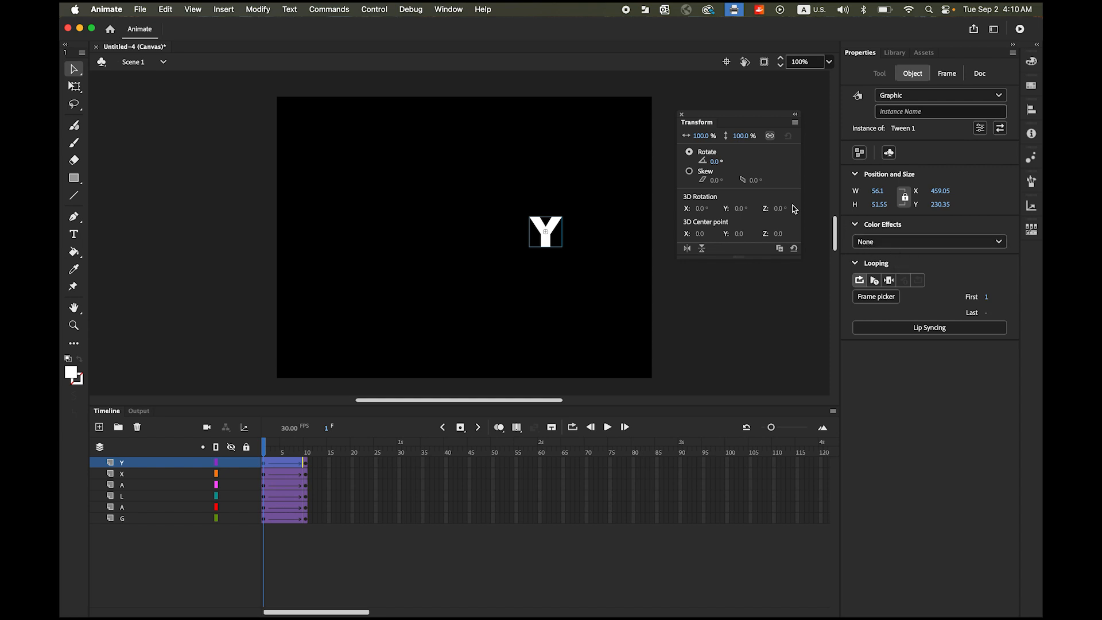
pyautogui.click(703, 136)
pyautogui.write('500')
pyautogui.press('Return')
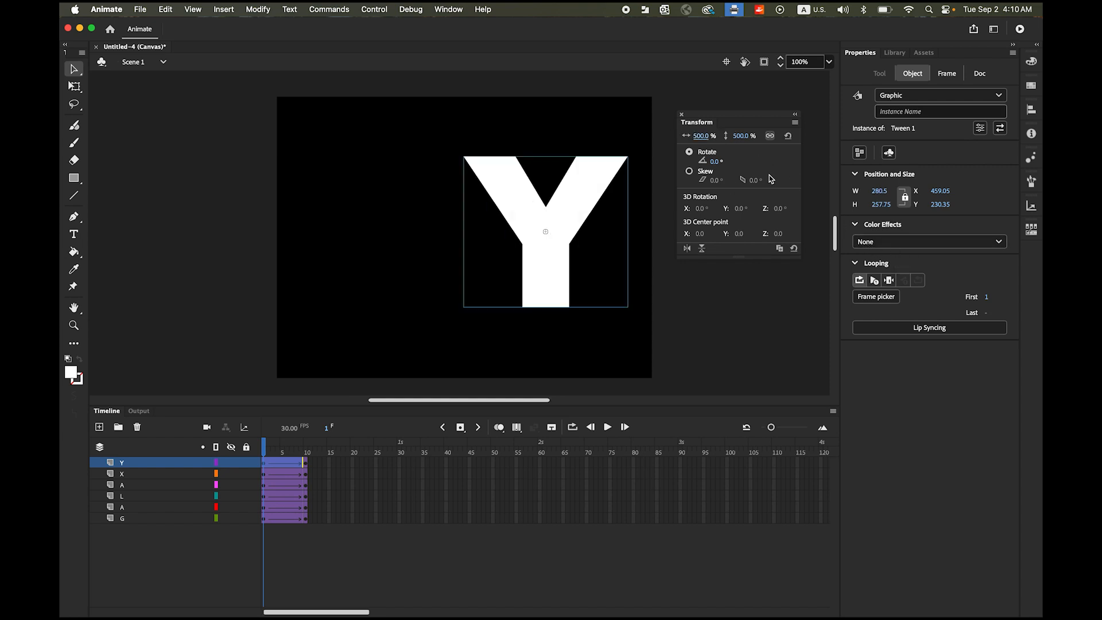
pyautogui.click(715, 162)
pyautogui.press('Return')
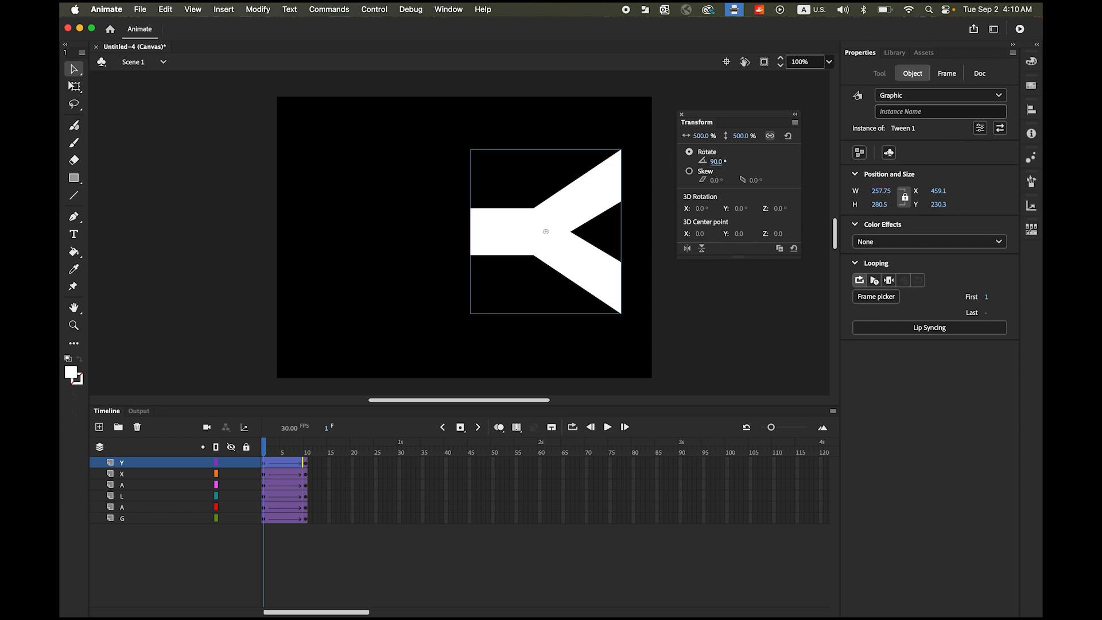
# Make the letter Y at frame 1 fully transparent with an Alpha color effect.
pyautogui.click(891, 244)
pyautogui.click(895, 313)
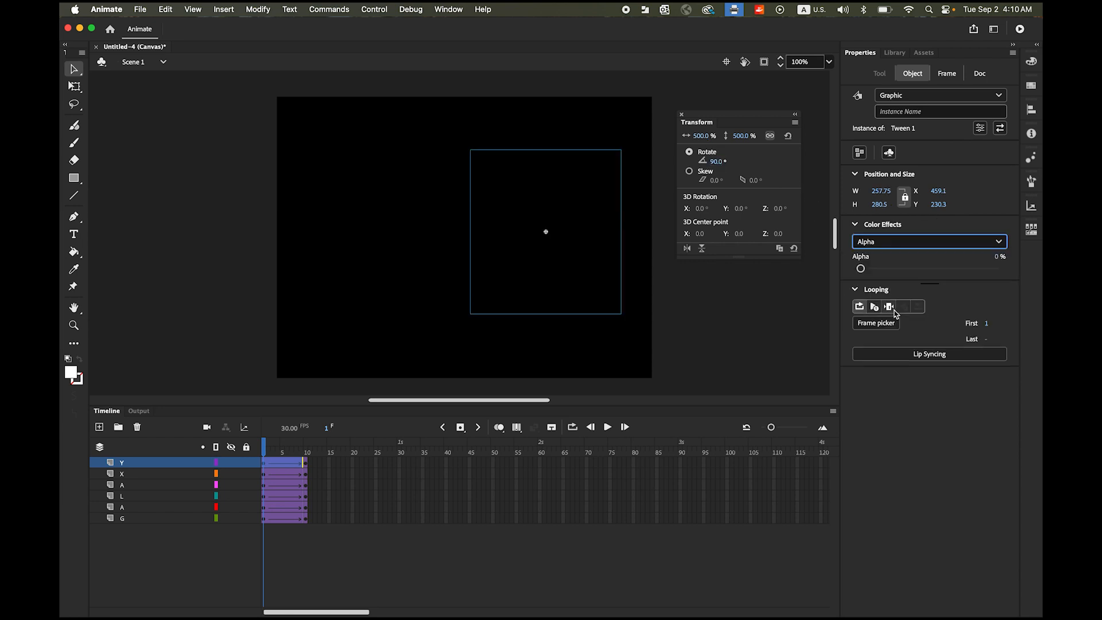
pyautogui.click(743, 315)
# Play the animation of all letters from frame 1 and return the playhead to the start.
pyautogui.moveTo(267, 452)
pyautogui.mouseDown()
pyautogui.moveTo(305, 451)
pyautogui.moveTo(257, 448)
pyautogui.mouseUp()
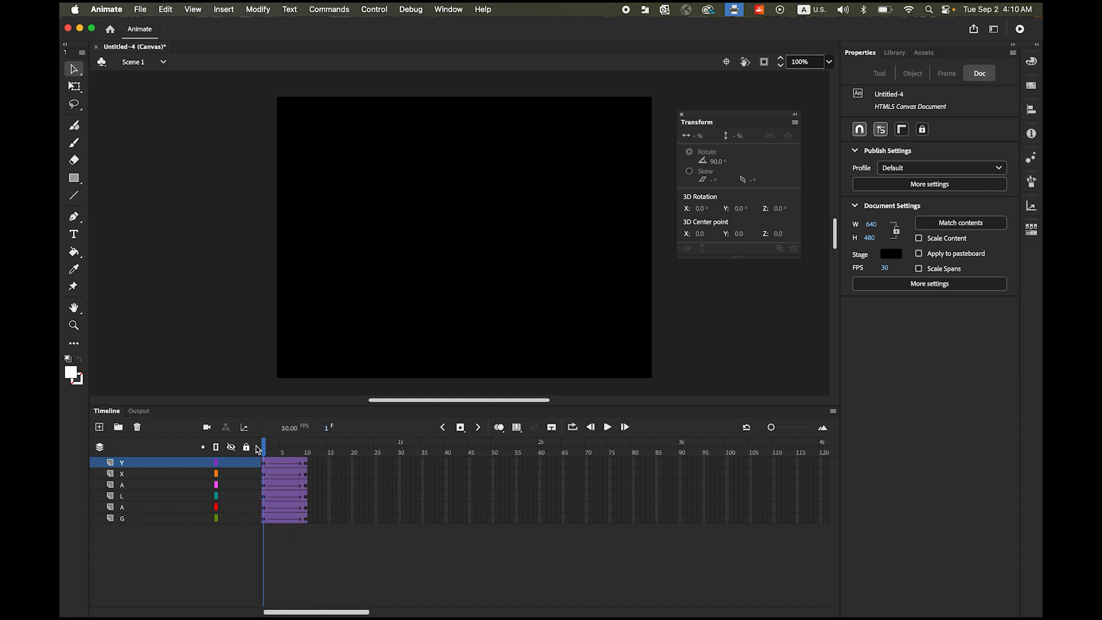
pyautogui.click(608, 427)
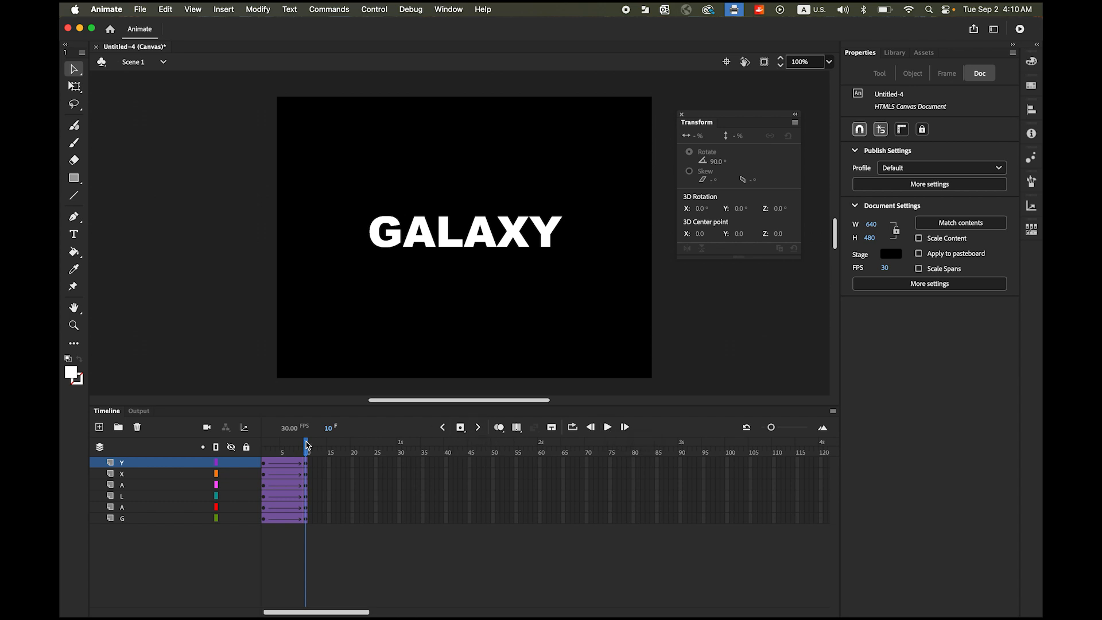
pyautogui.moveTo(304, 448); pyautogui.dragTo(232, 456)
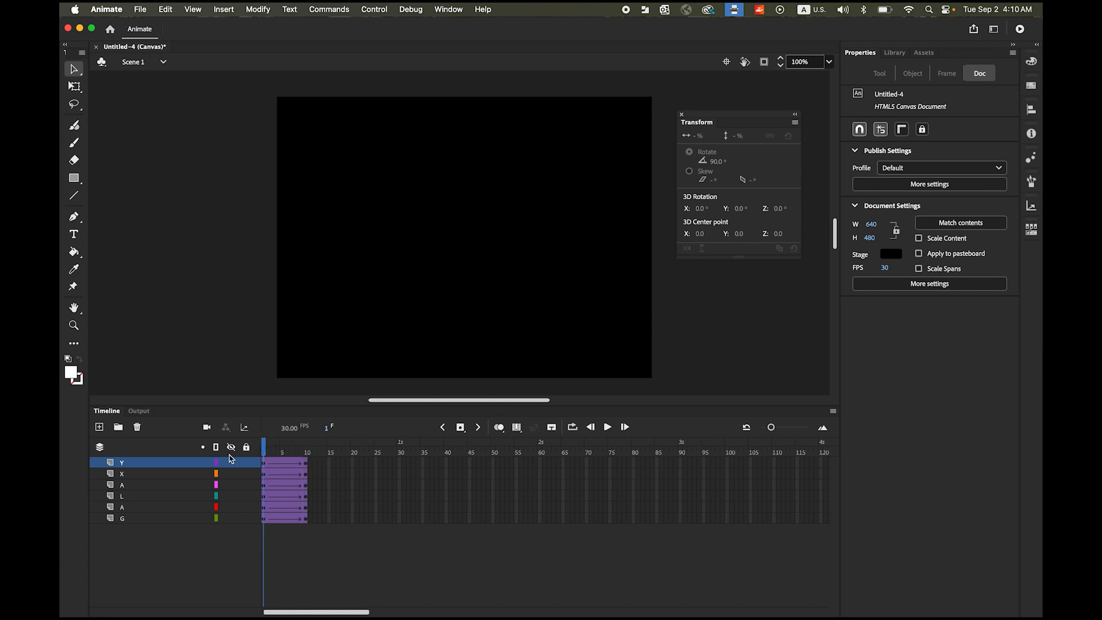
# Shift the first letter A's tween five frames along its layer so it runs from frame 6 to frame 15.
pyautogui.click(140, 520)
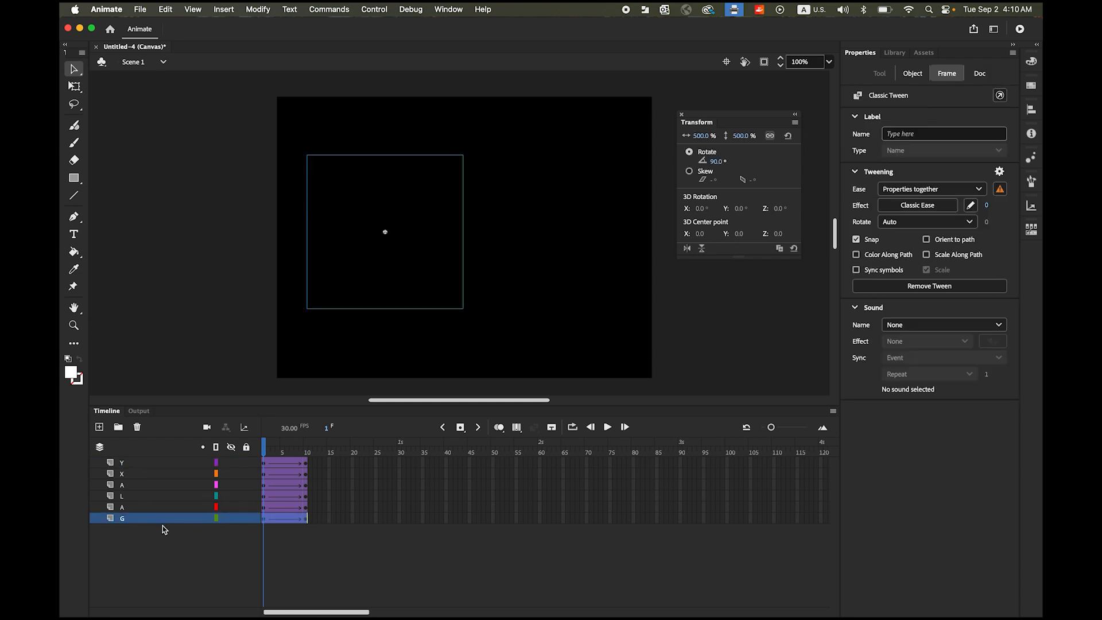
pyautogui.click(139, 508)
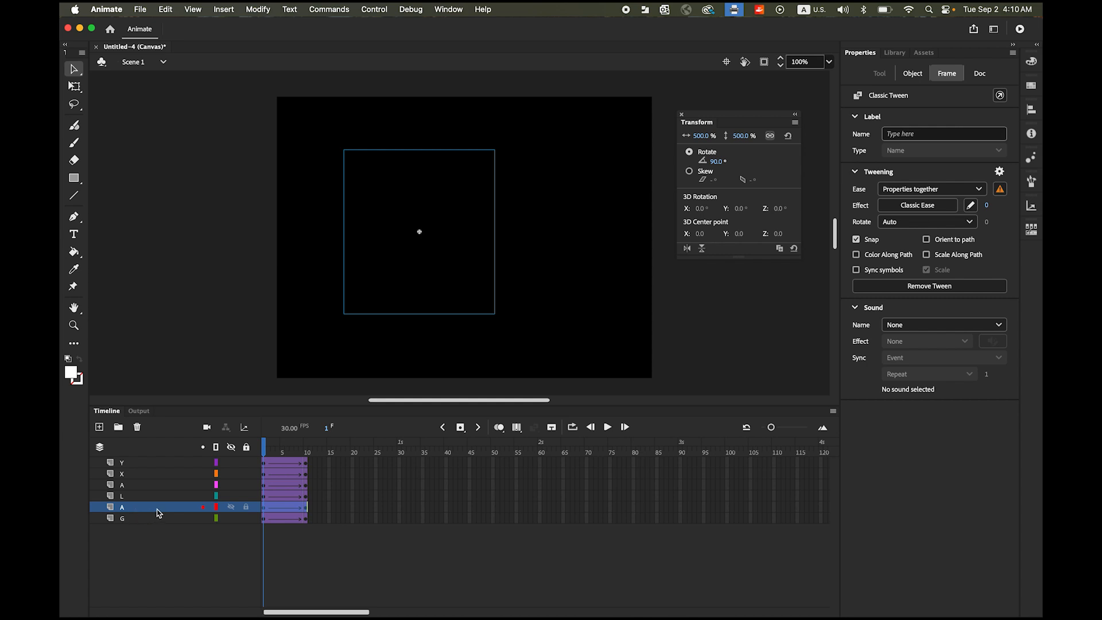
pyautogui.click(285, 511)
pyautogui.moveTo(285, 511); pyautogui.dragTo(305, 511)
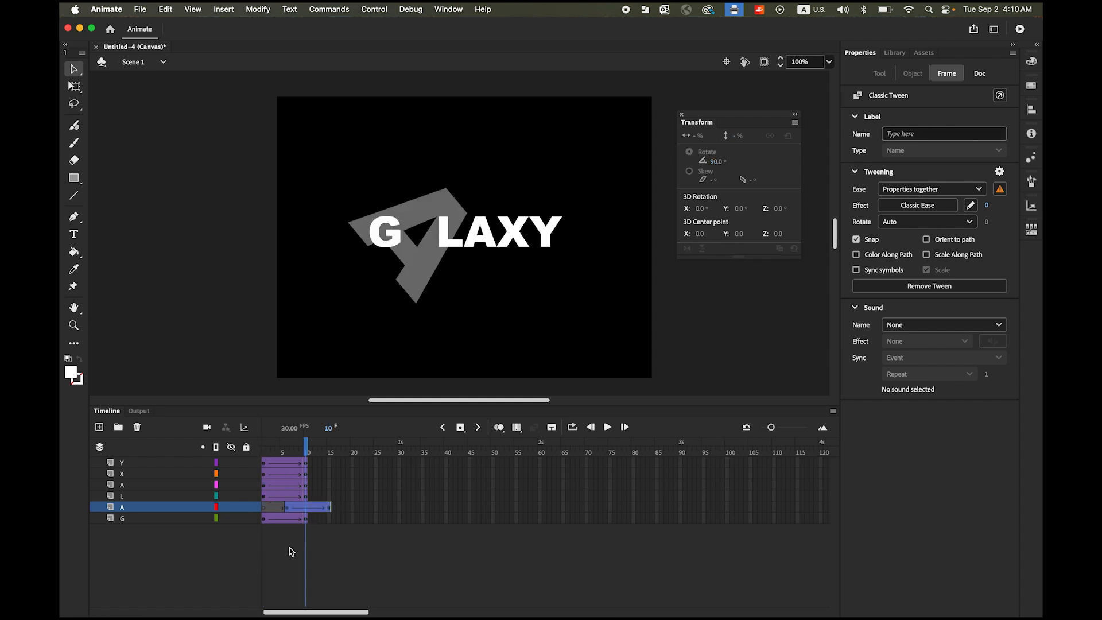
# Shift the L tween to start at frame 11 and the second A's tween to start at frame 16.
pyautogui.click(142, 499)
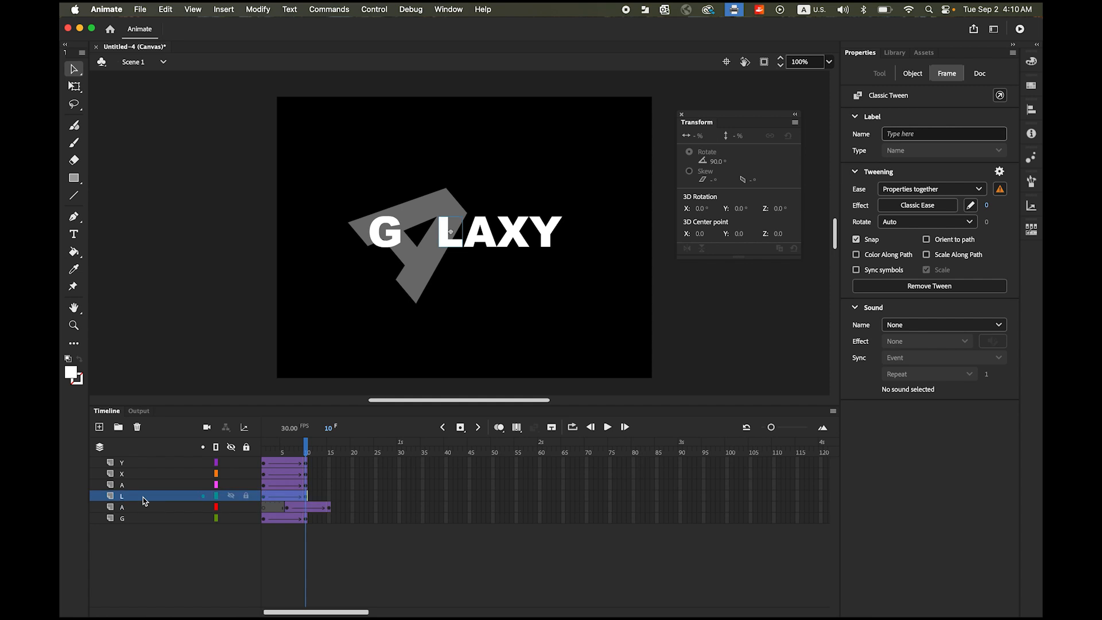
pyautogui.moveTo(330, 498); pyautogui.dragTo(331, 499)
pyautogui.click(172, 486)
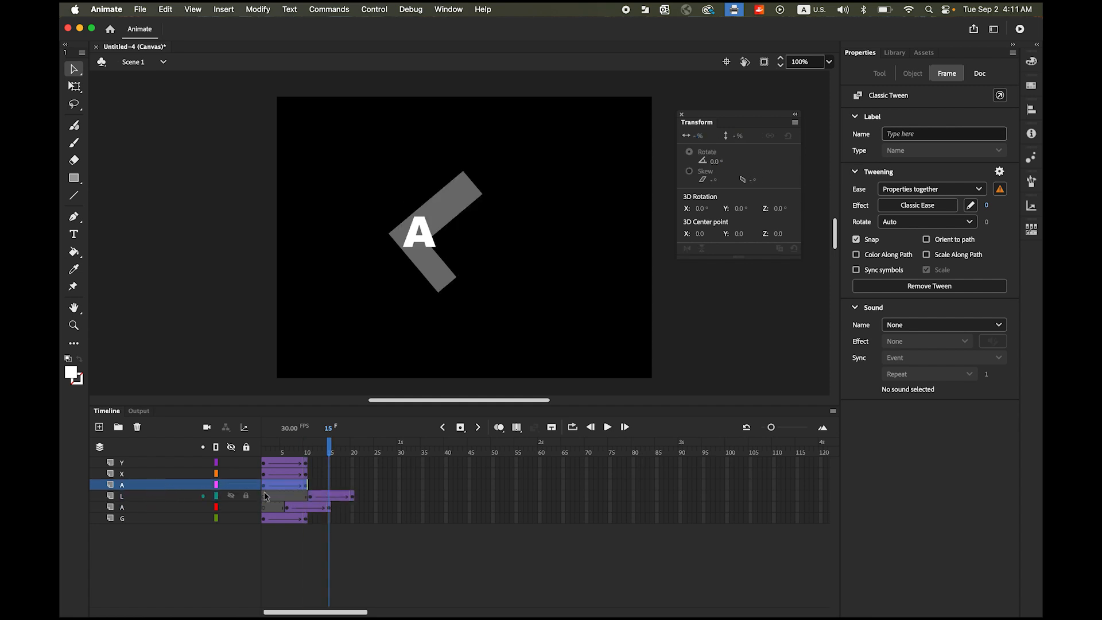
pyautogui.moveTo(287, 488); pyautogui.dragTo(358, 489)
# Shift the X tween to start at frame 21 and the Y tween to start at frame 26.
pyautogui.click(269, 474)
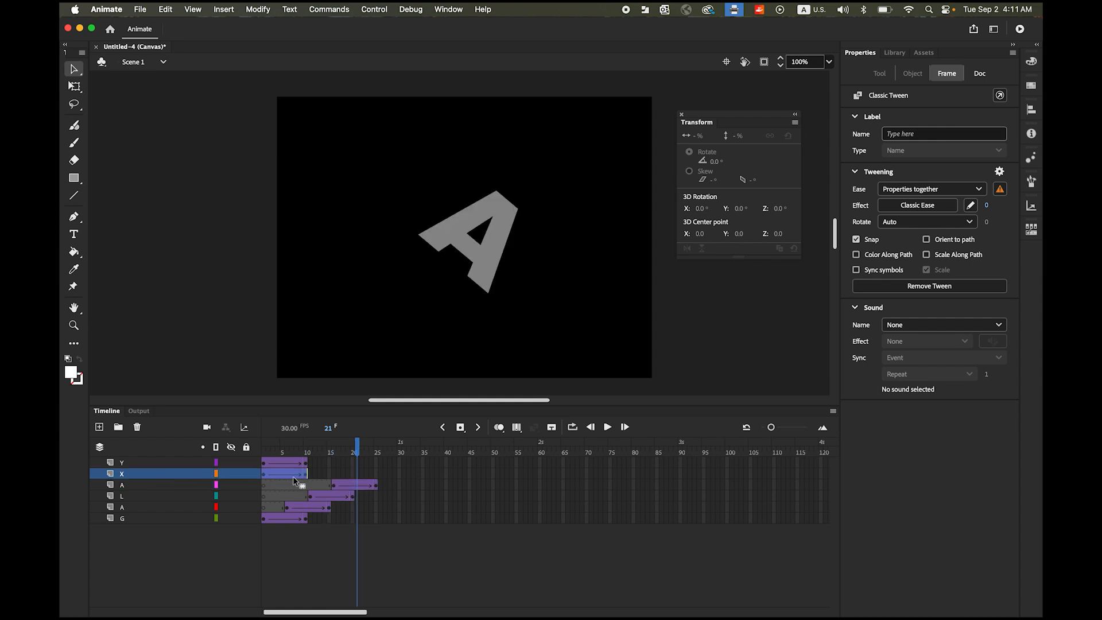
pyautogui.moveTo(283, 477); pyautogui.dragTo(377, 477)
pyautogui.click(282, 462)
pyautogui.moveTo(282, 463); pyautogui.dragTo(264, 448)
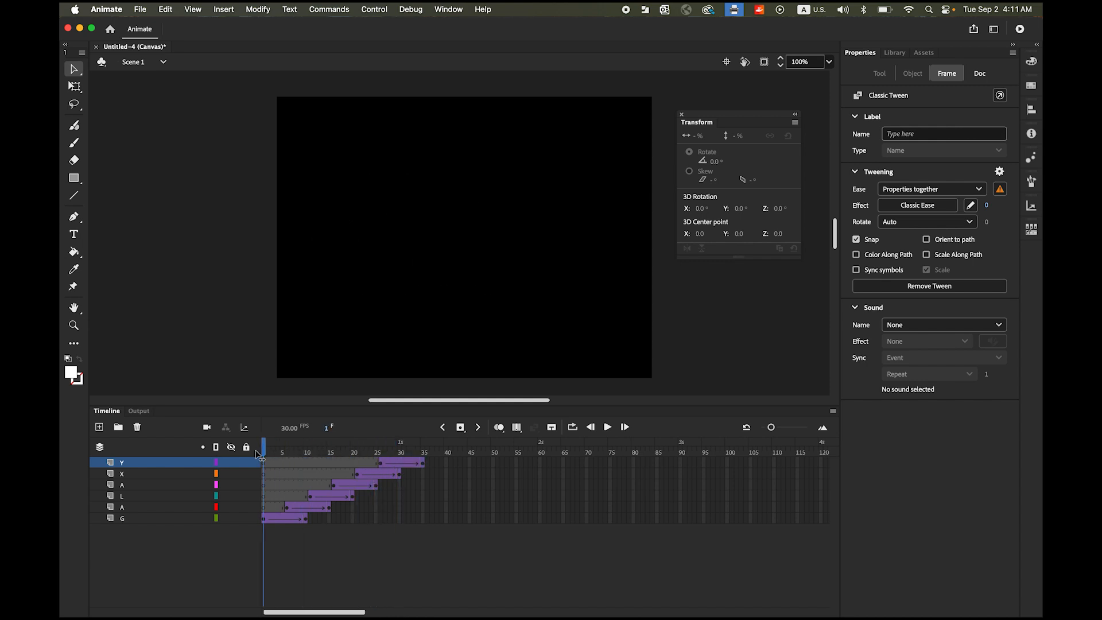
# Play the staggered letter animation from frame 1 to check the timing.
pyautogui.click(608, 428)
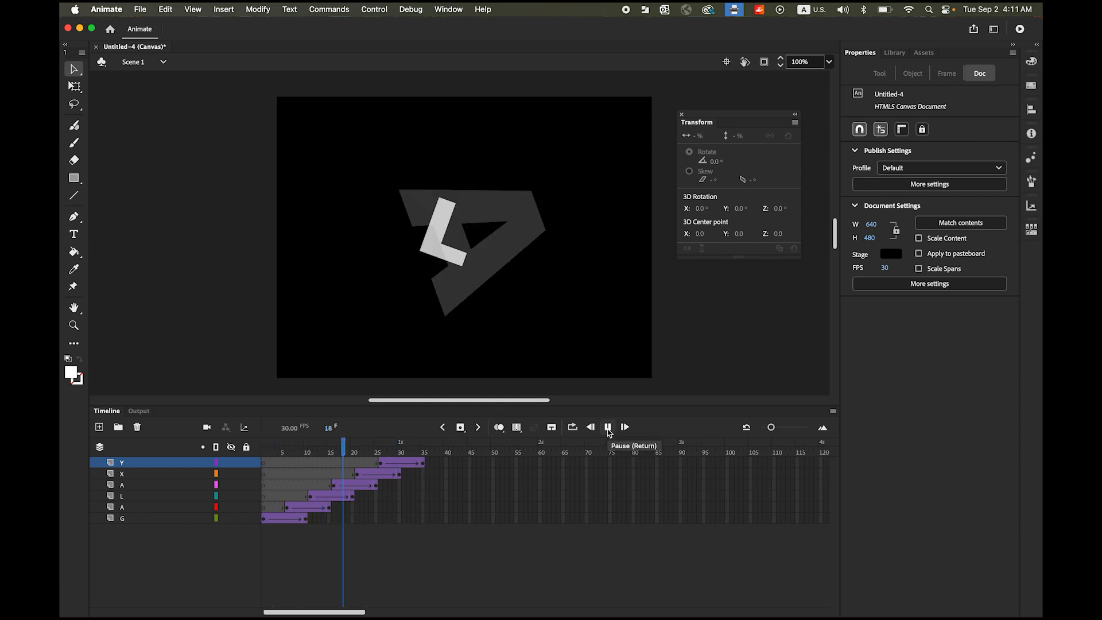
pyautogui.click(607, 427)
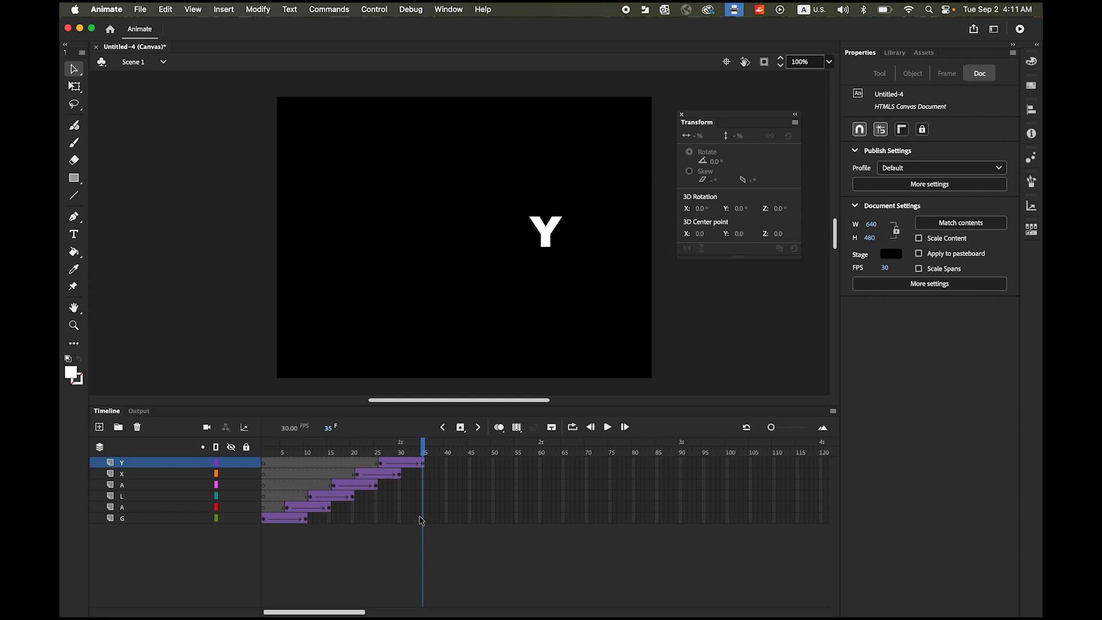
# Insert a keyframe at frame 35 on the X layer to extend the letter's visibility.
pyautogui.click(422, 473)
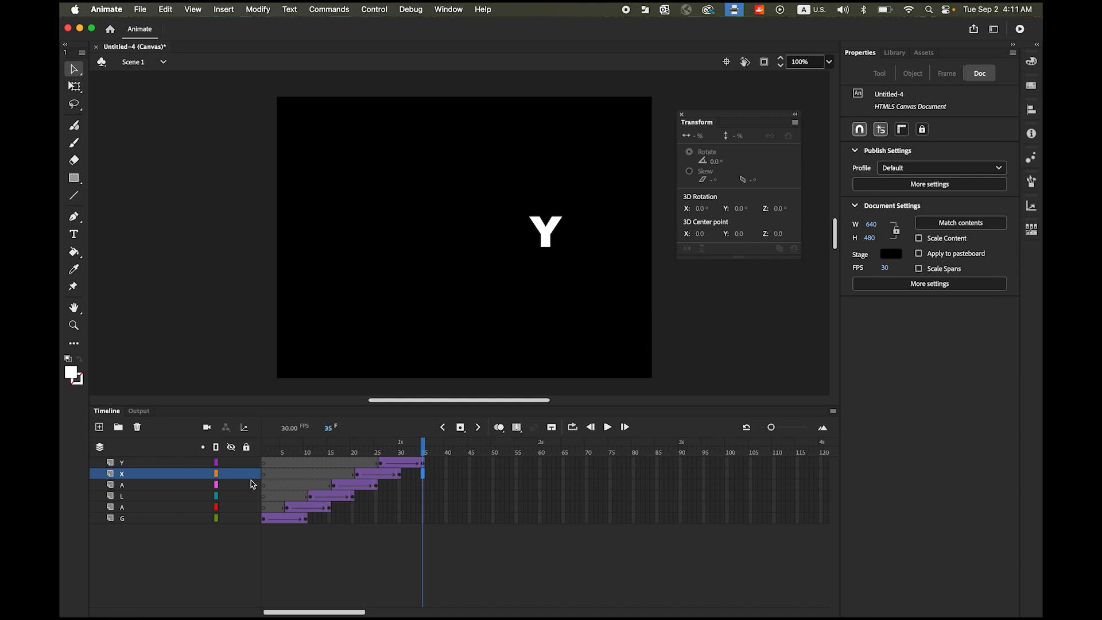
pyautogui.click(460, 428)
pyautogui.moveTo(425, 451)
pyautogui.mouseDown()
pyautogui.moveTo(367, 451)
pyautogui.moveTo(436, 457)
pyautogui.mouseUp()
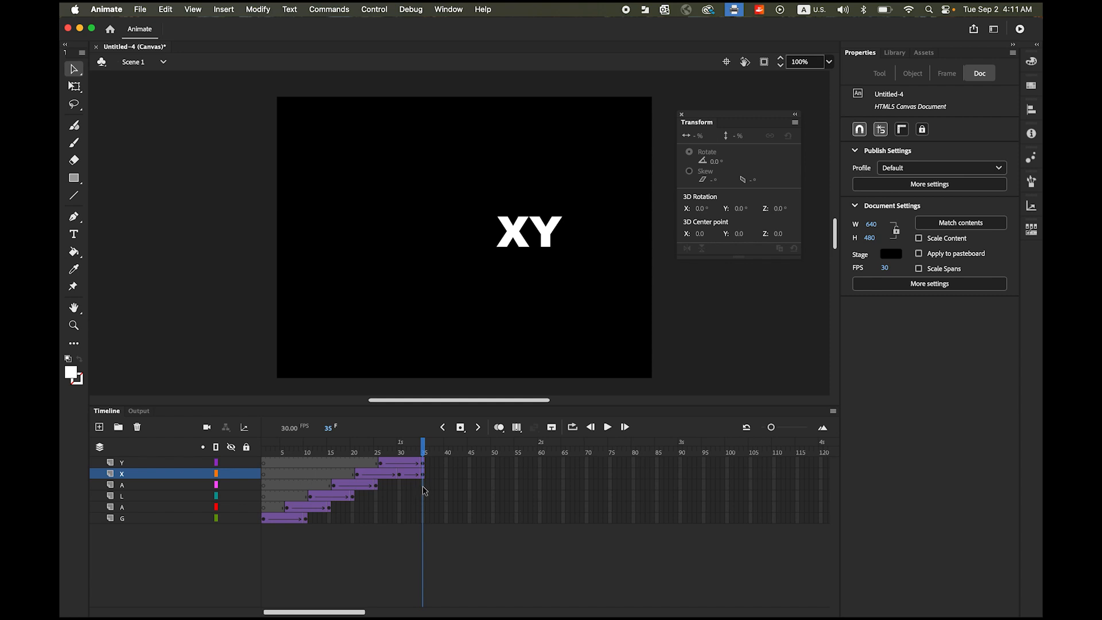
# Insert keyframes at frame 35 on both A layers, the L layer and the G layer together.
pyautogui.click(423, 486)
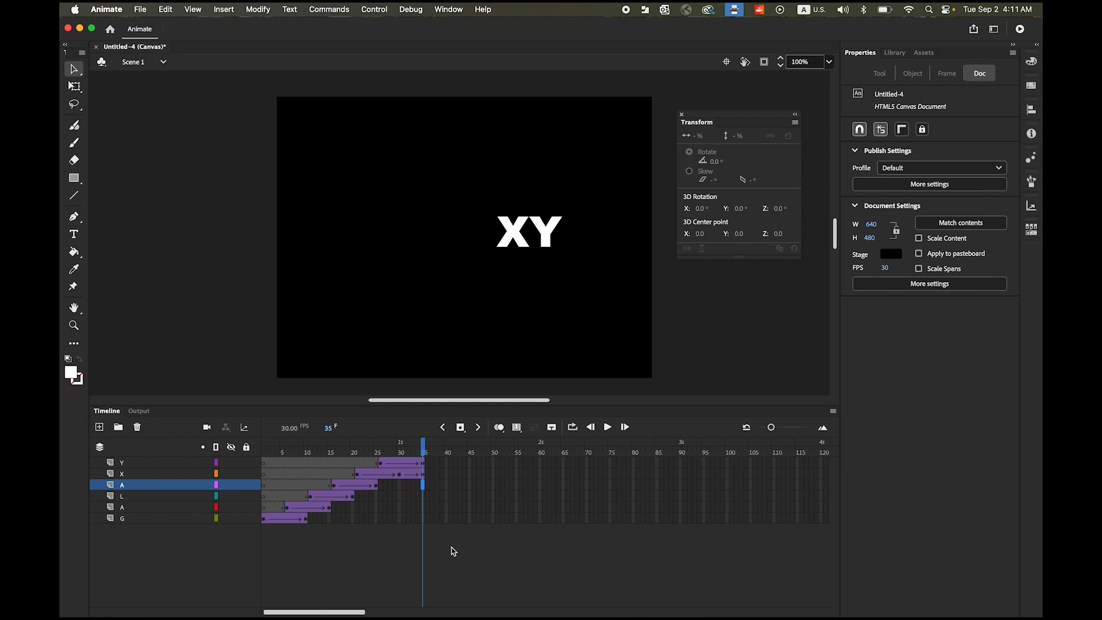
pyautogui.click(424, 522)
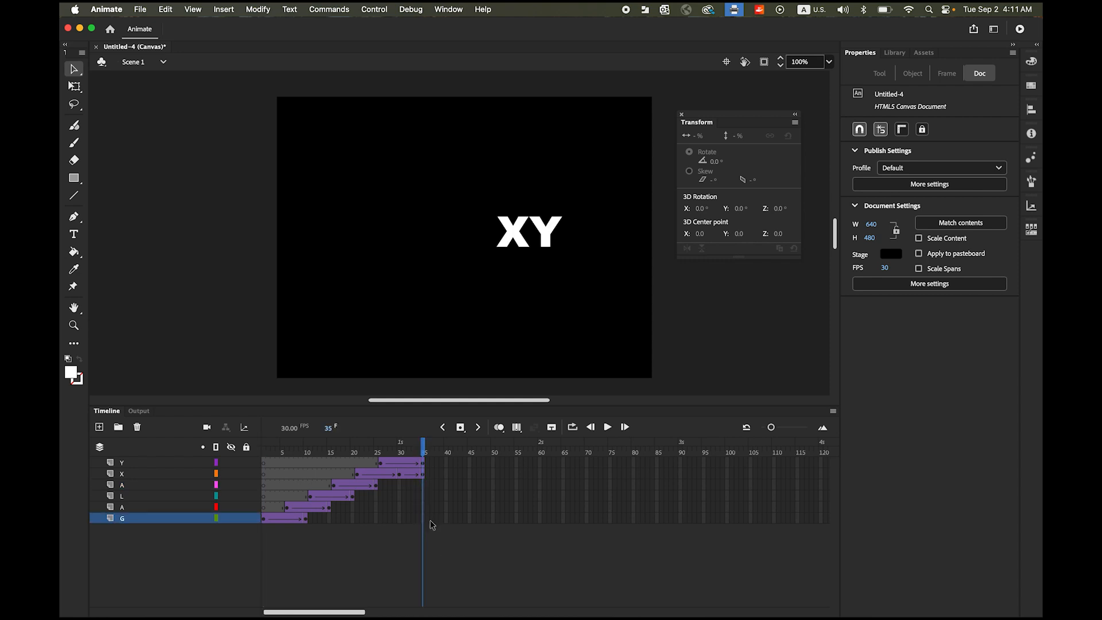
pyautogui.click(423, 488)
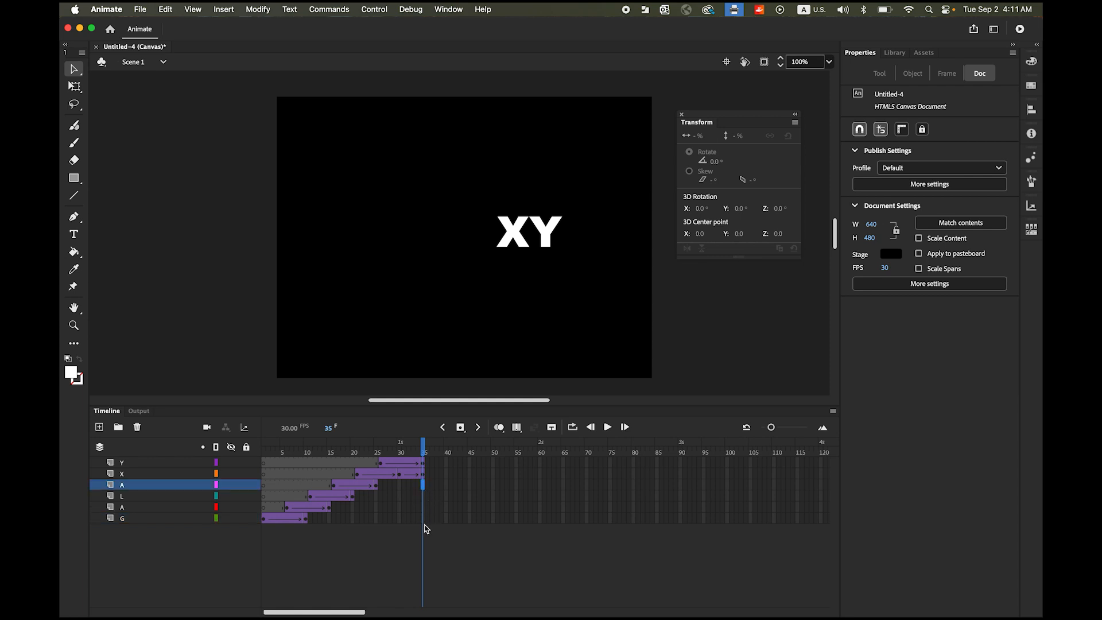
pyautogui.click(427, 522)
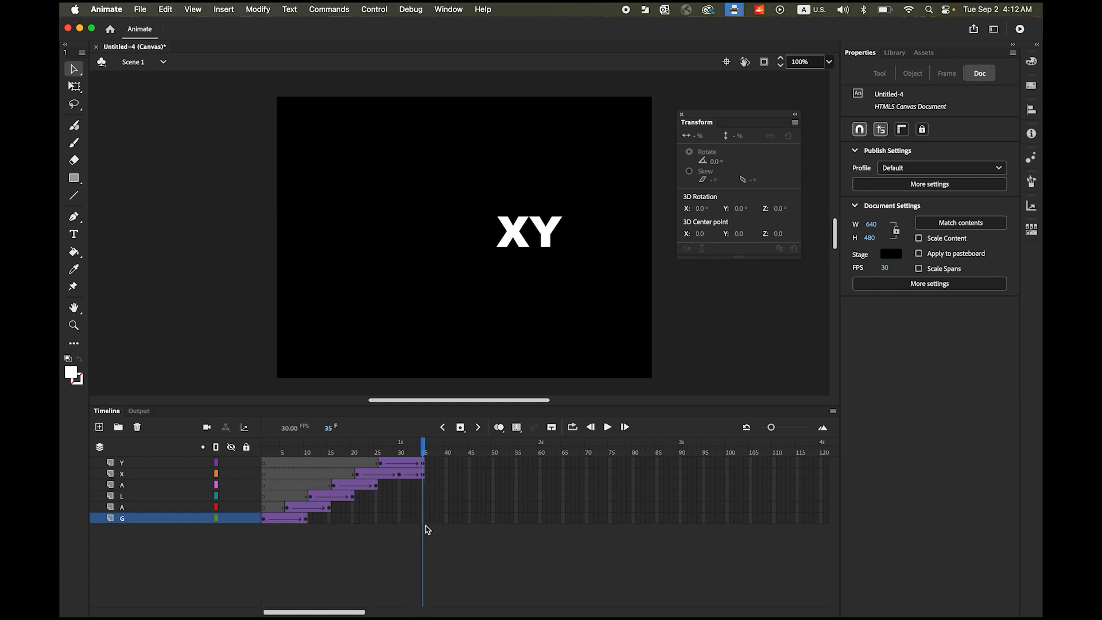
pyautogui.click(425, 518)
pyautogui.keyDown('shift'); pyautogui.click(424, 487); pyautogui.keyUp('shift')
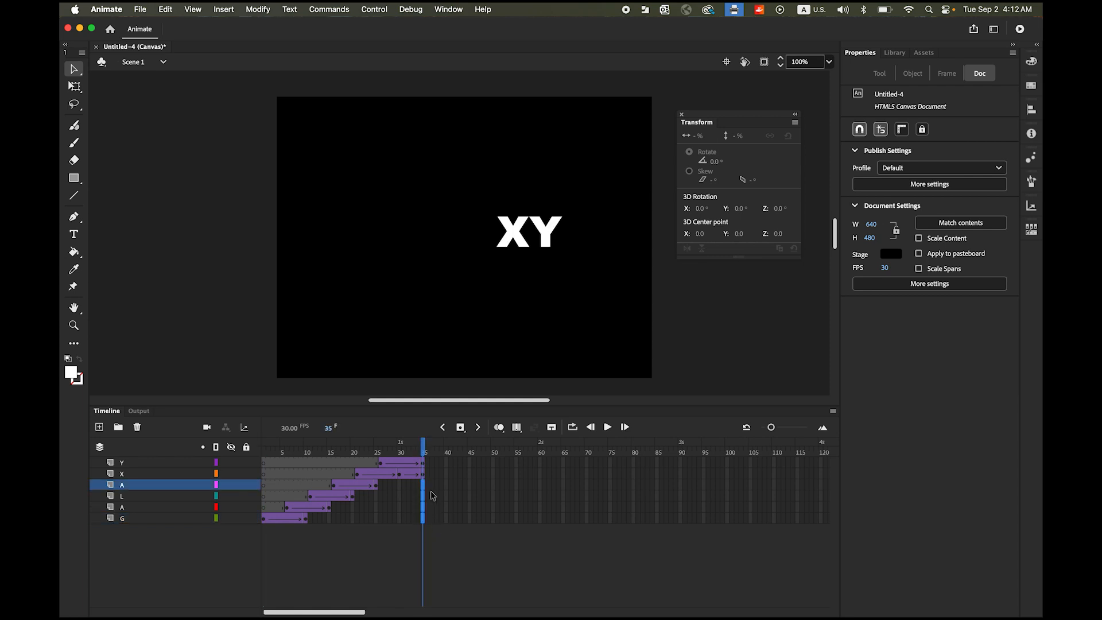
pyautogui.click(460, 427)
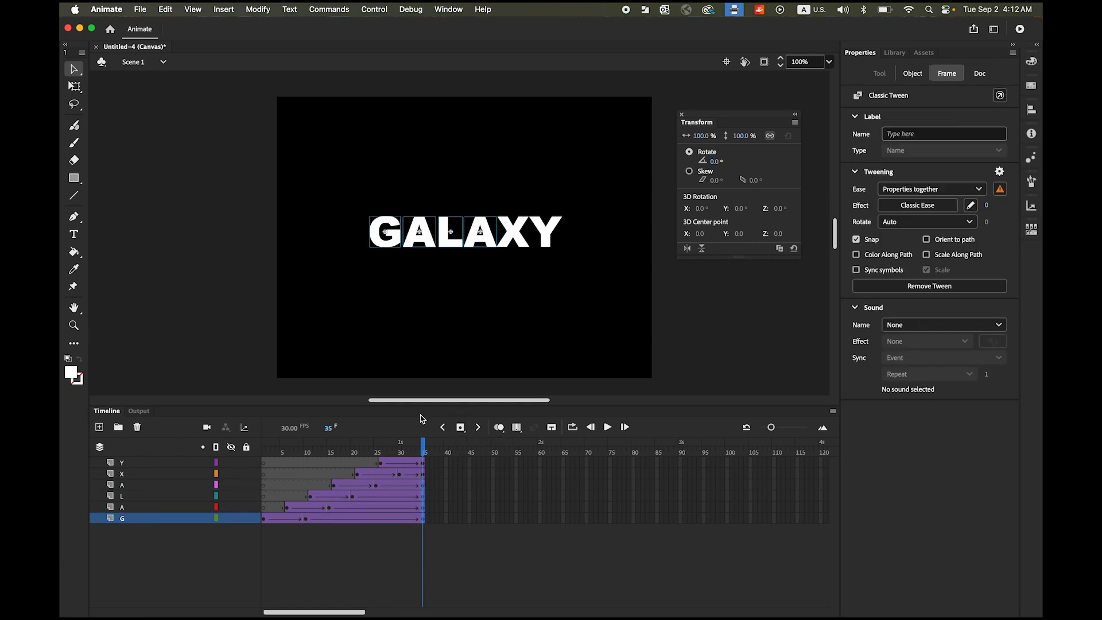
# Play the extended animation from frame 1 to check that every letter stays on stage.
pyautogui.moveTo(422, 449); pyautogui.dragTo(263, 448)
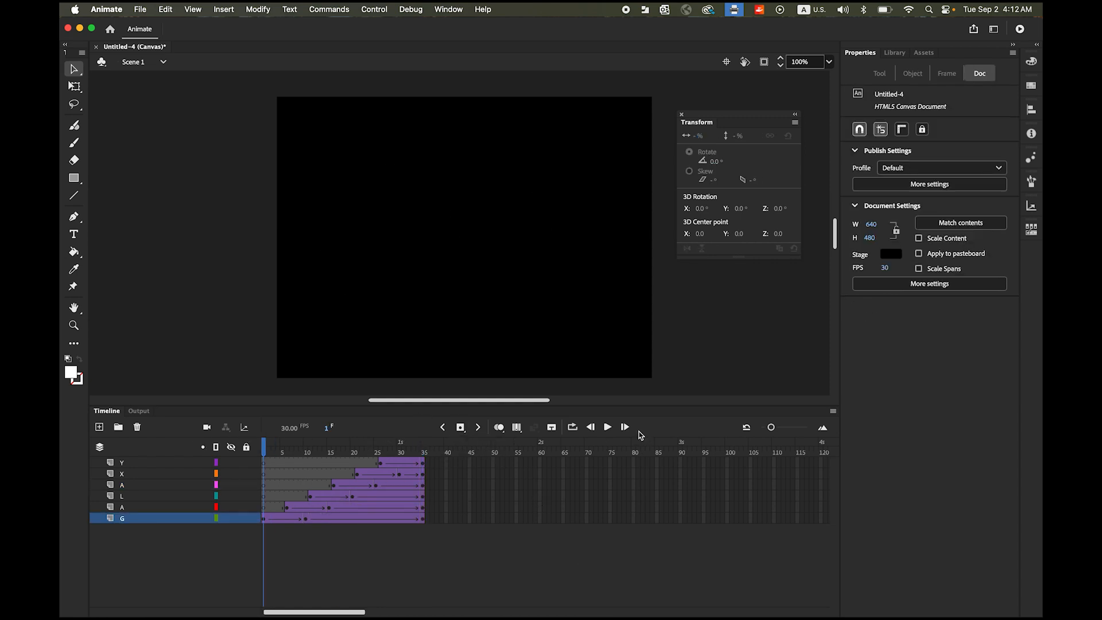
pyautogui.click(607, 427)
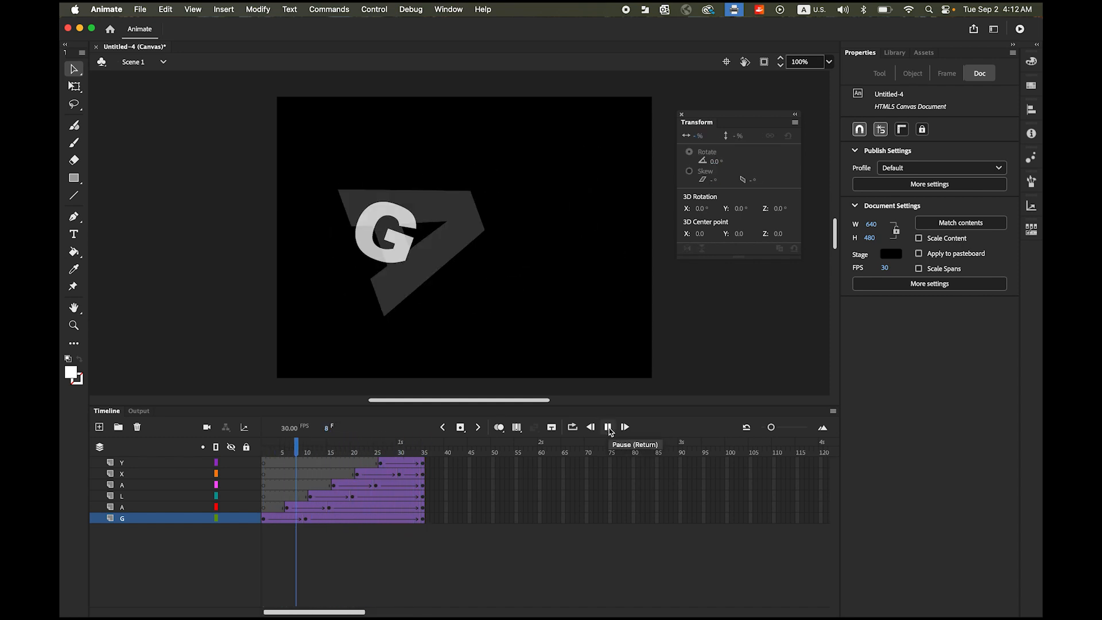
pyautogui.click(608, 427)
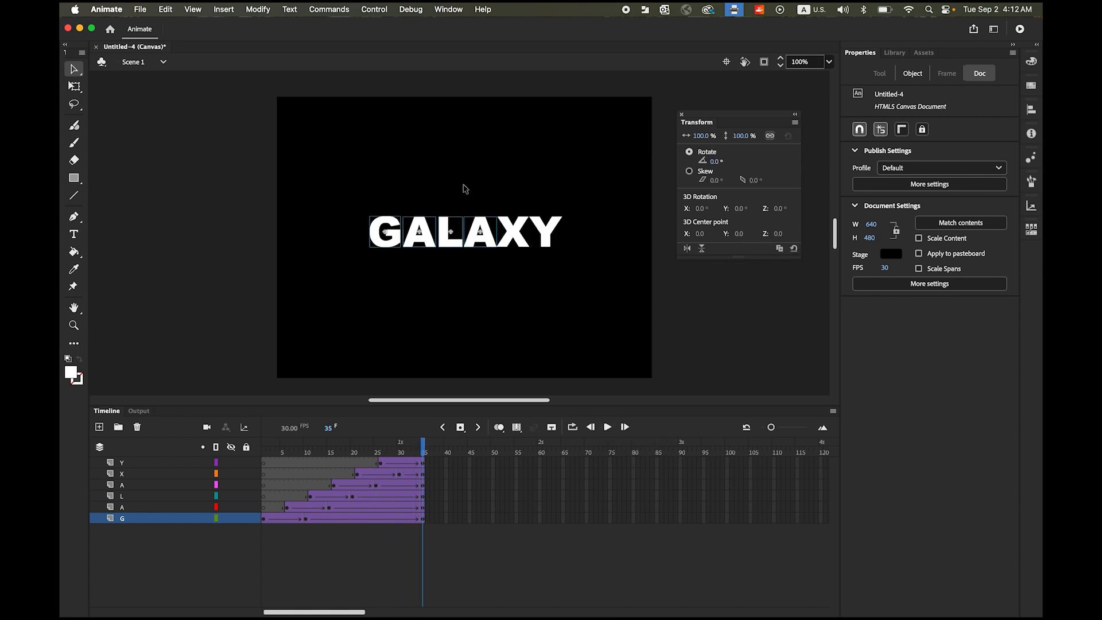
# Test the movie in the browser and return to the timeline in Animate.
pyautogui.click(375, 10)
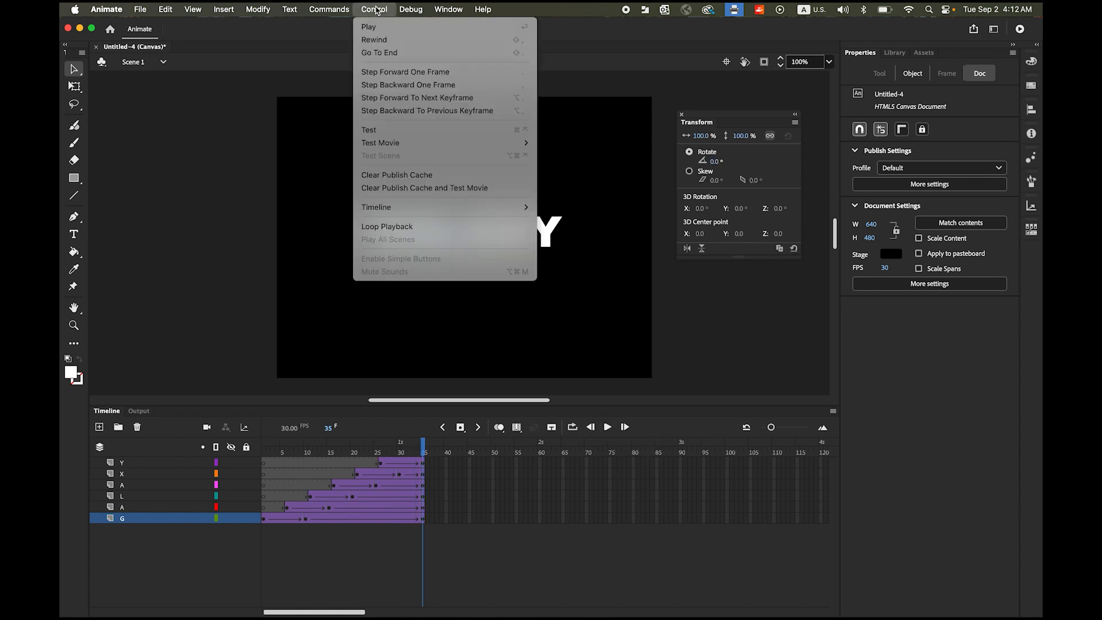
pyautogui.moveTo(461, 143)
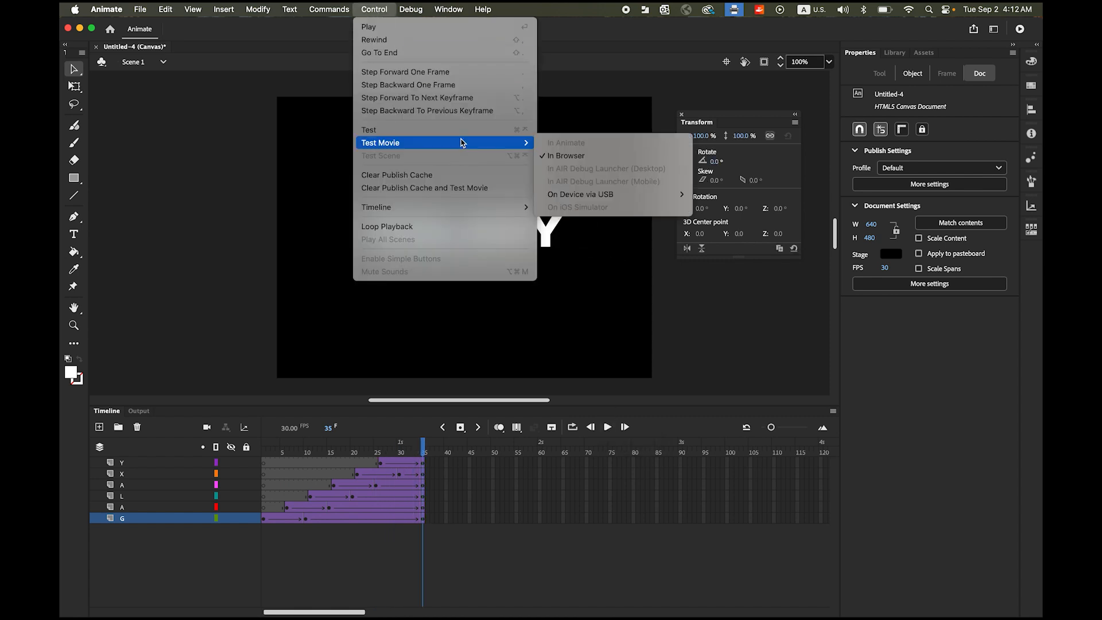
pyautogui.click(568, 156)
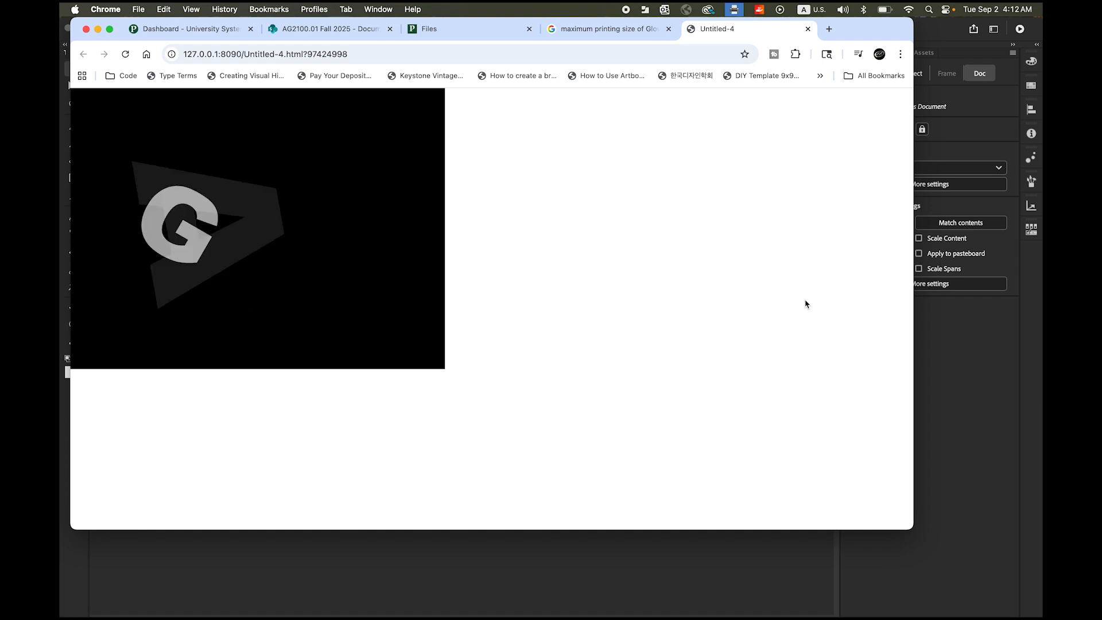
pyautogui.click(779, 566)
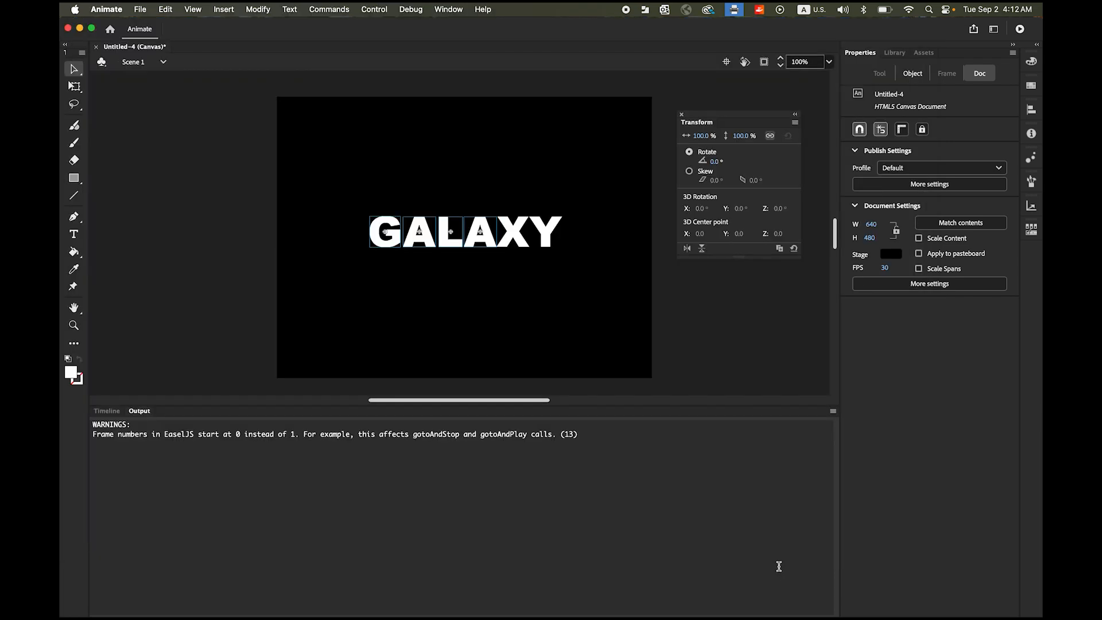
pyautogui.click(108, 410)
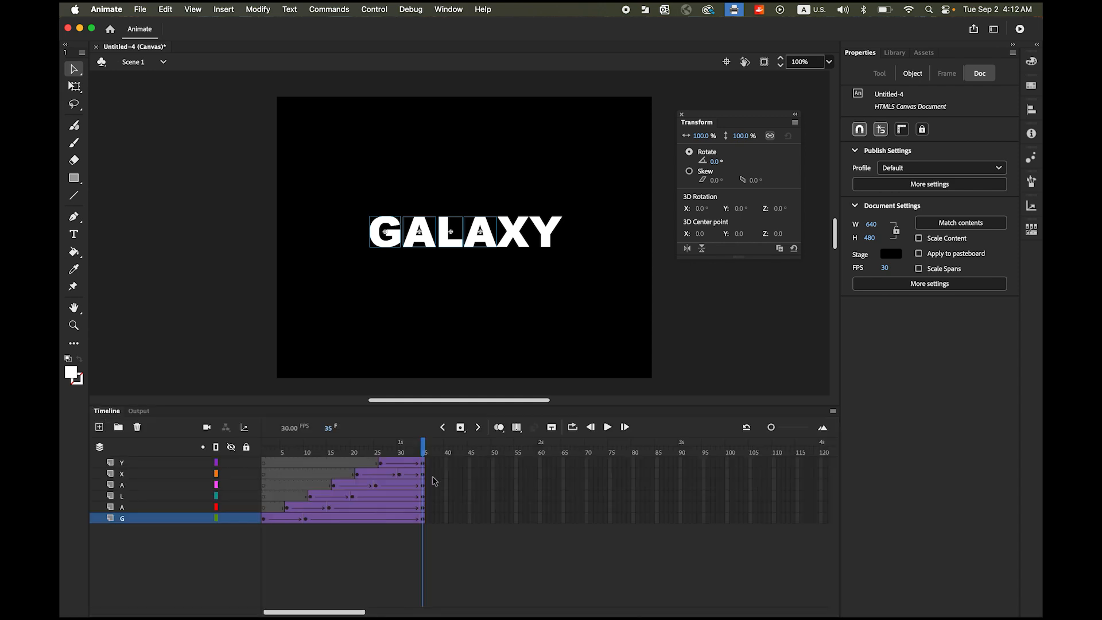
# Insert keyframes at frame 120 on all six letter layers to hold the full word on stage.
pyautogui.moveTo(423, 443)
pyautogui.mouseDown()
pyautogui.moveTo(405, 446)
pyautogui.moveTo(423, 449)
pyautogui.mouseUp()
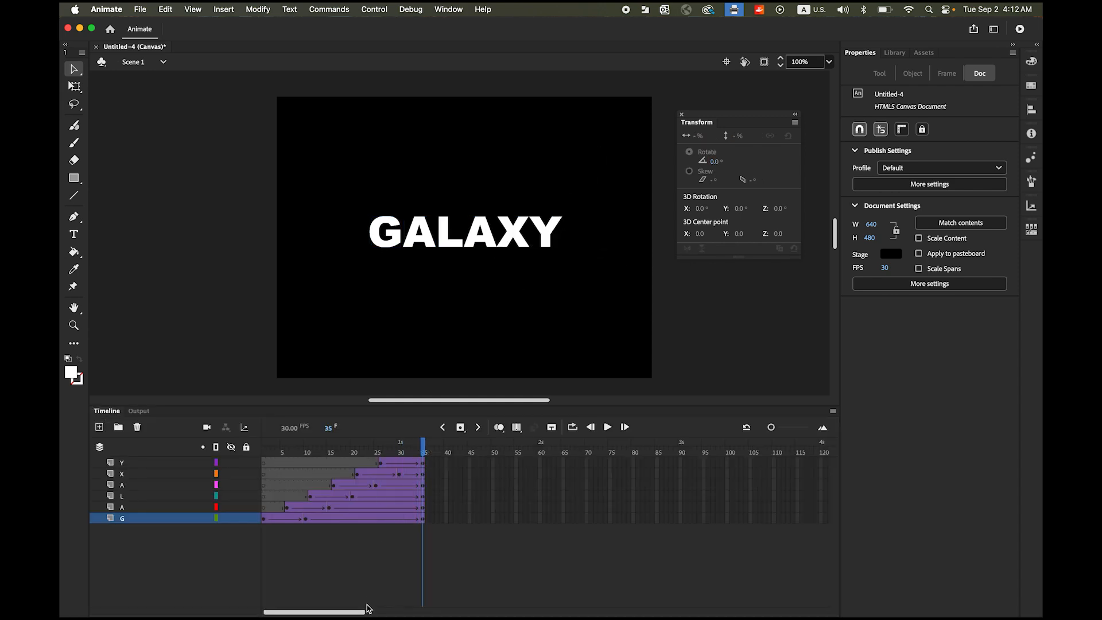
pyautogui.moveTo(360, 612); pyautogui.dragTo(379, 613)
pyautogui.click(717, 461)
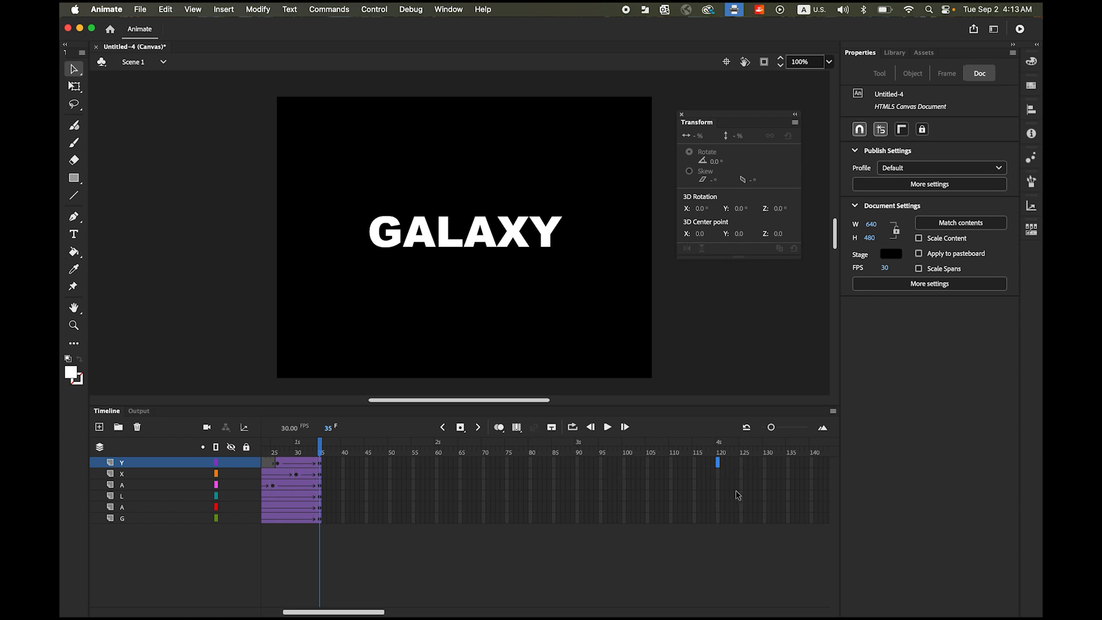
pyautogui.keyDown('shift'); pyautogui.click(717, 519); pyautogui.keyUp('shift')
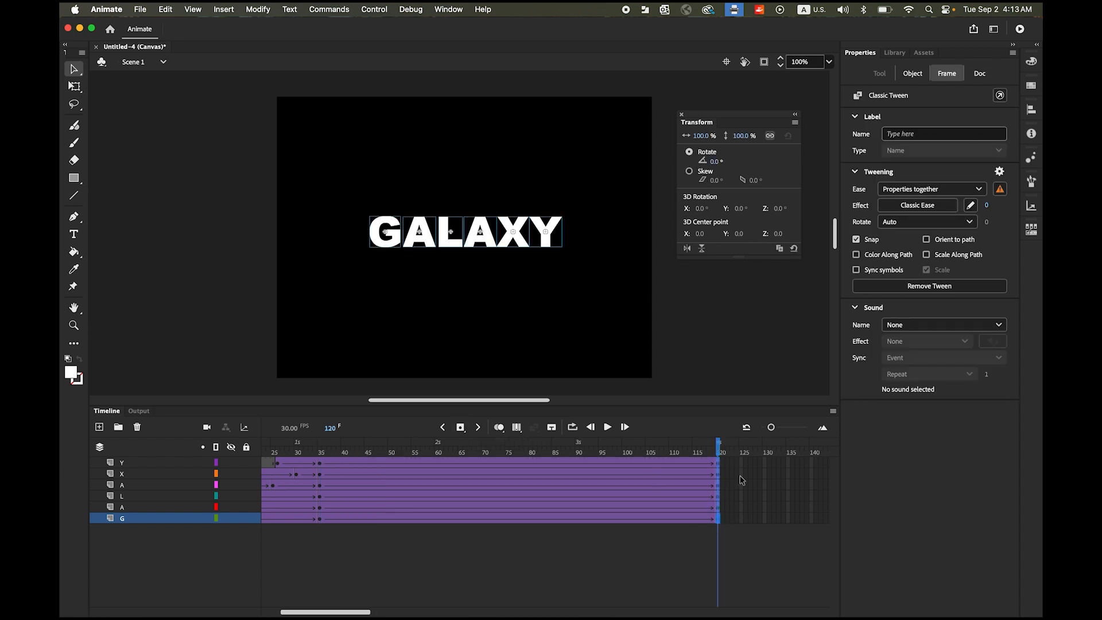
# Play the extended timeline, test the movie in the browser, and return to Animate.
pyautogui.click(607, 427)
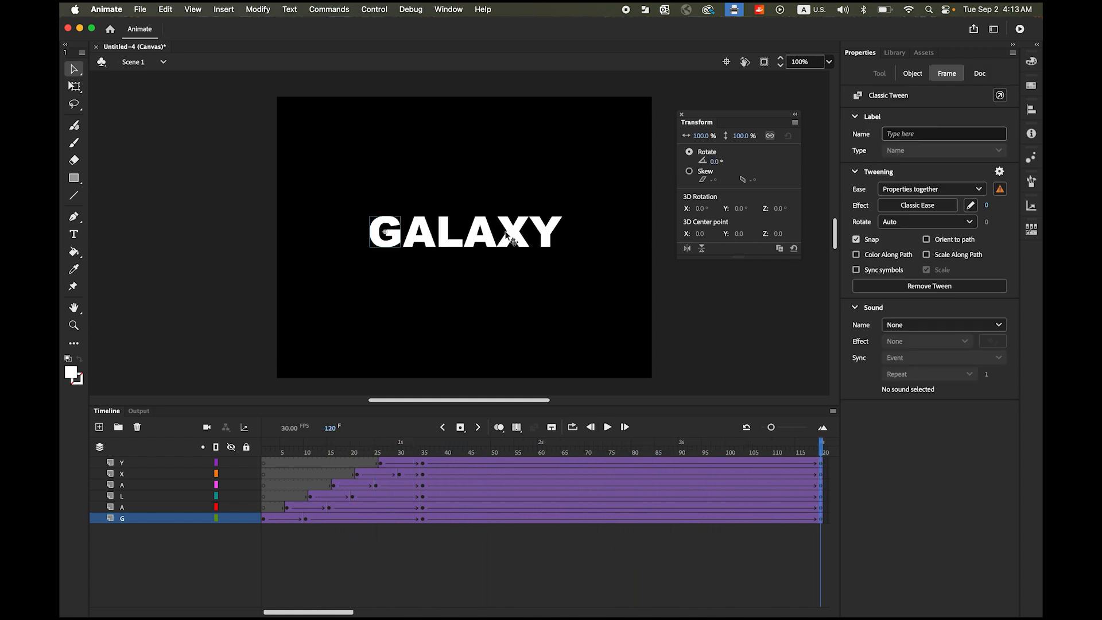
pyautogui.click(374, 9)
pyautogui.moveTo(431, 142)
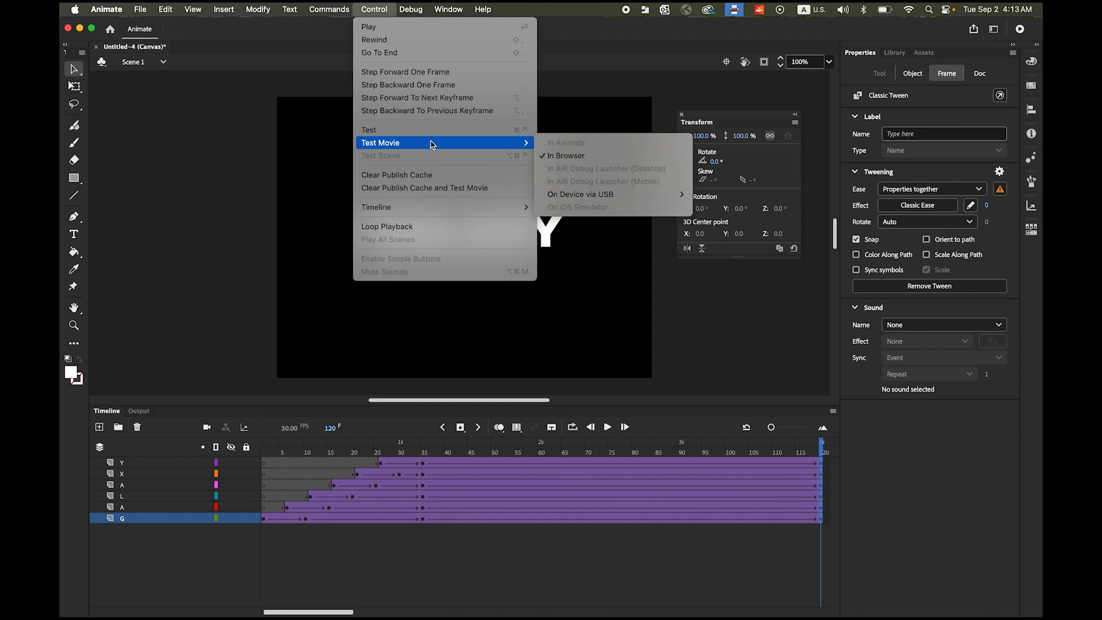
pyautogui.click(545, 151)
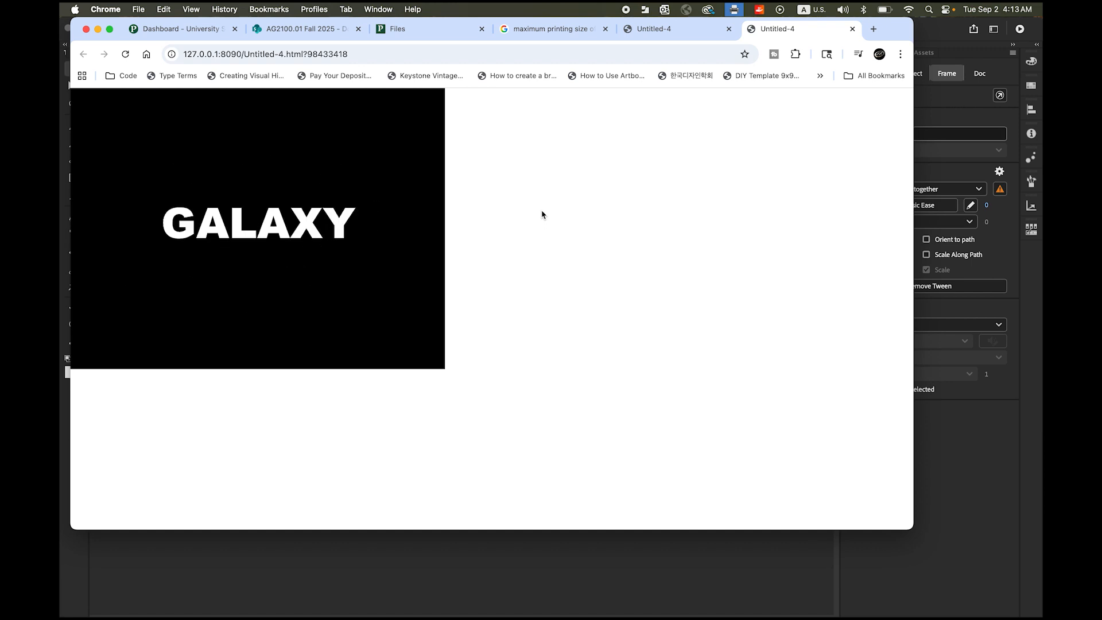
pyautogui.click(755, 557)
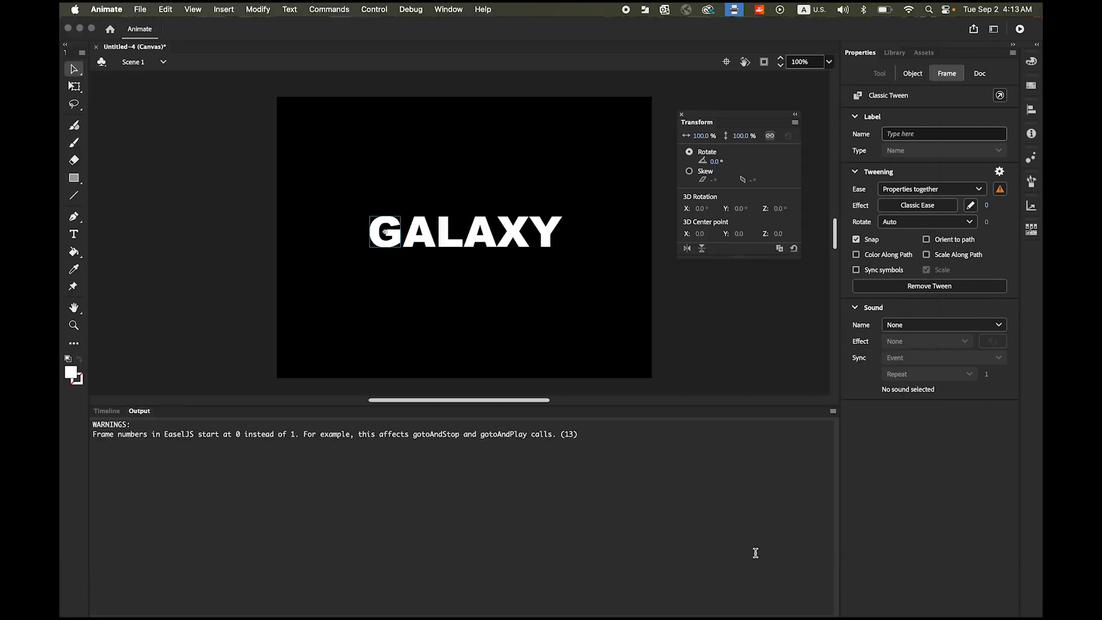
# Switch to Photoshop to view the starry sky image, and return to the timeline in Animate.
pyautogui.moveTo(344, 614)
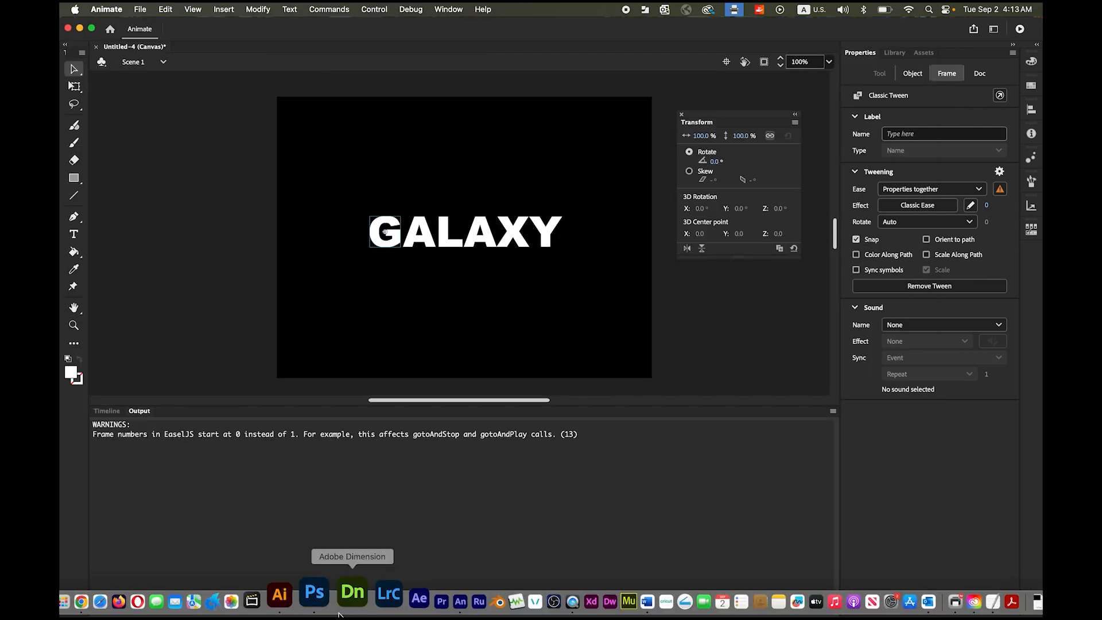
pyautogui.click(314, 595)
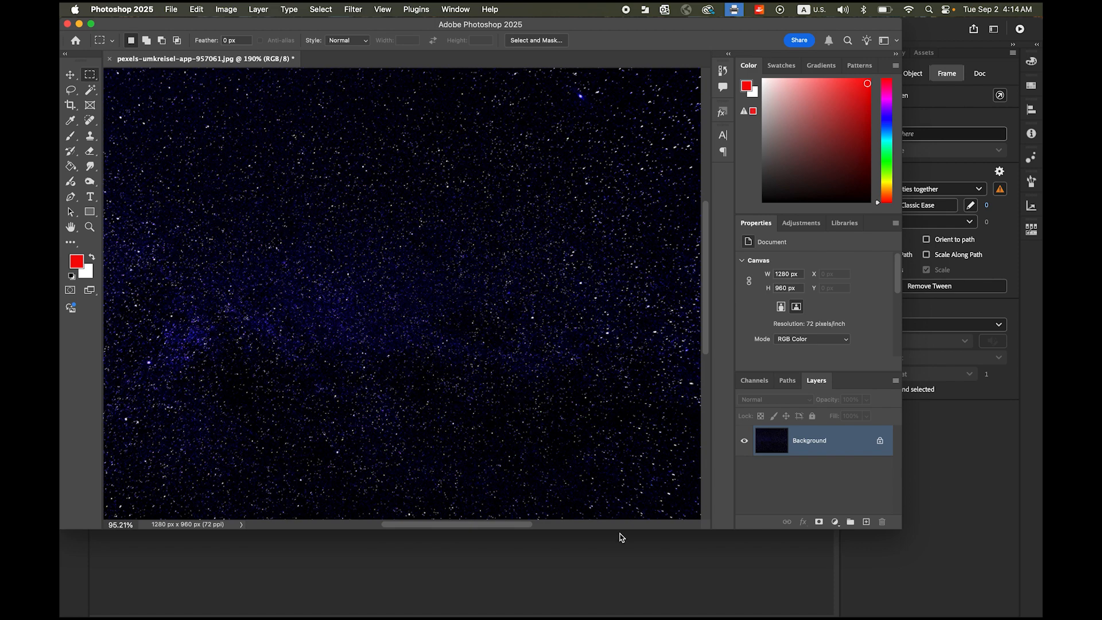
pyautogui.click(664, 570)
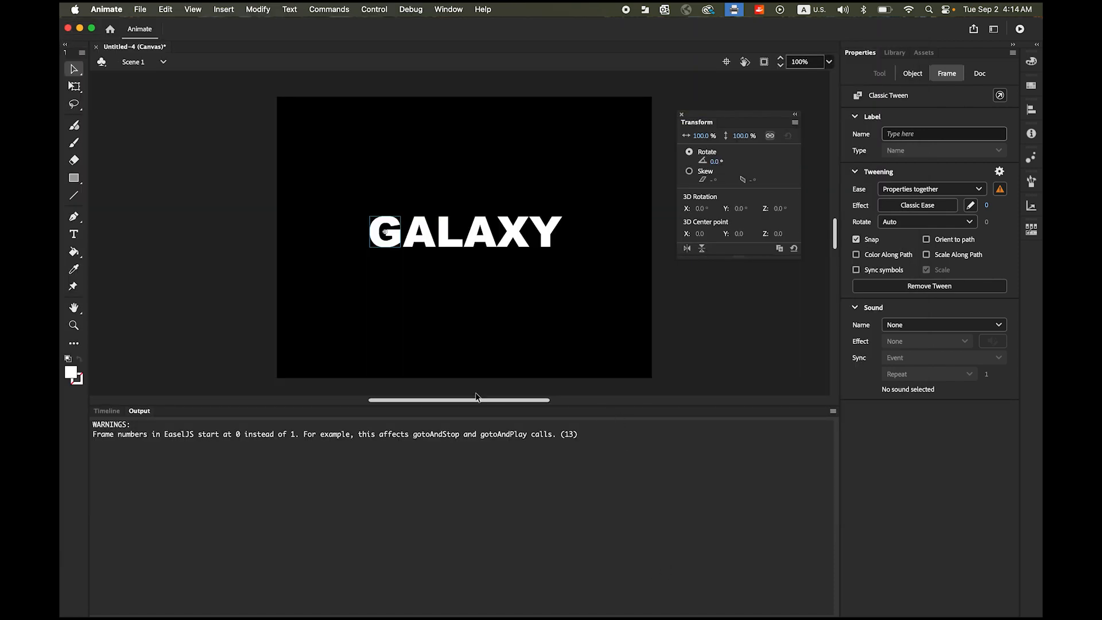
pyautogui.click(107, 411)
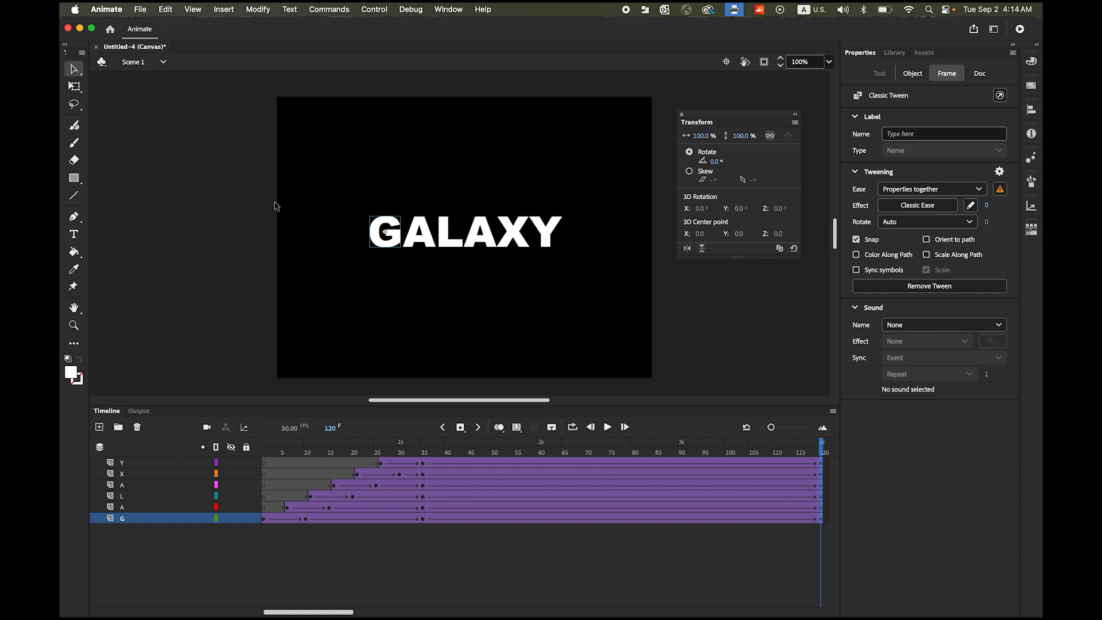
# Import galaxy.jpg into the library from the Galaxy folder inside YouTube > JYK on the external drive.
pyautogui.click(140, 10)
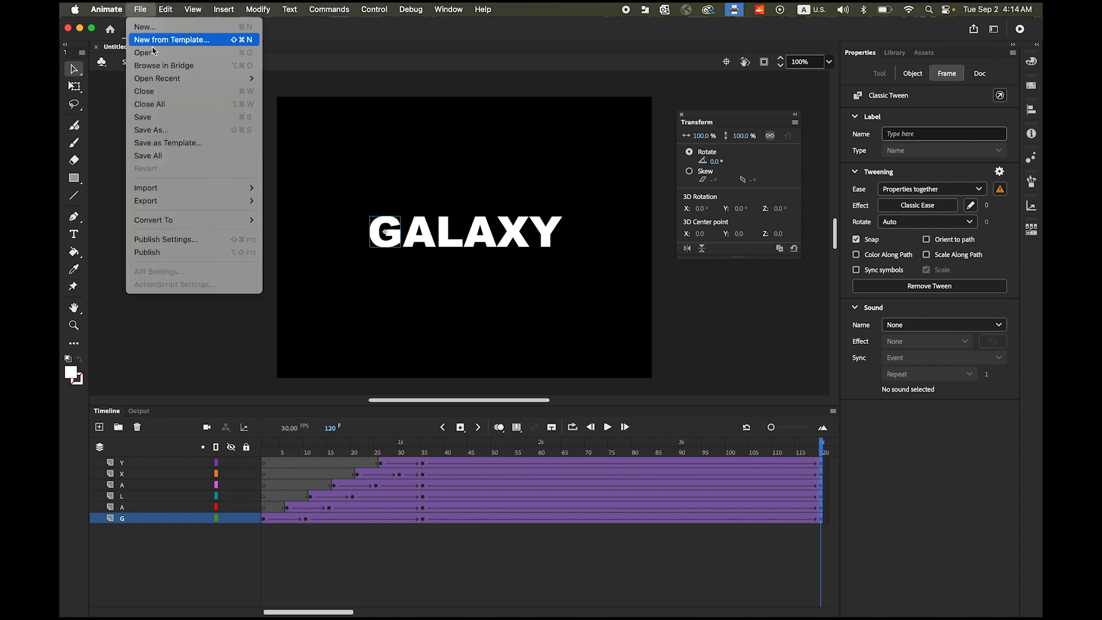
pyautogui.moveTo(228, 191)
pyautogui.click(325, 200)
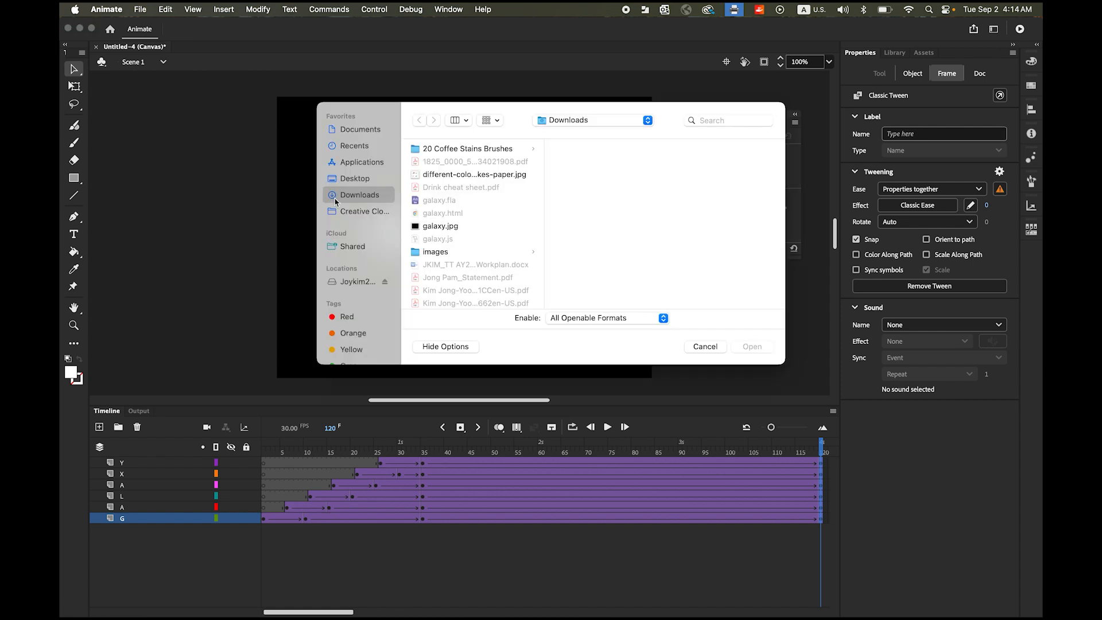
pyautogui.click(359, 282)
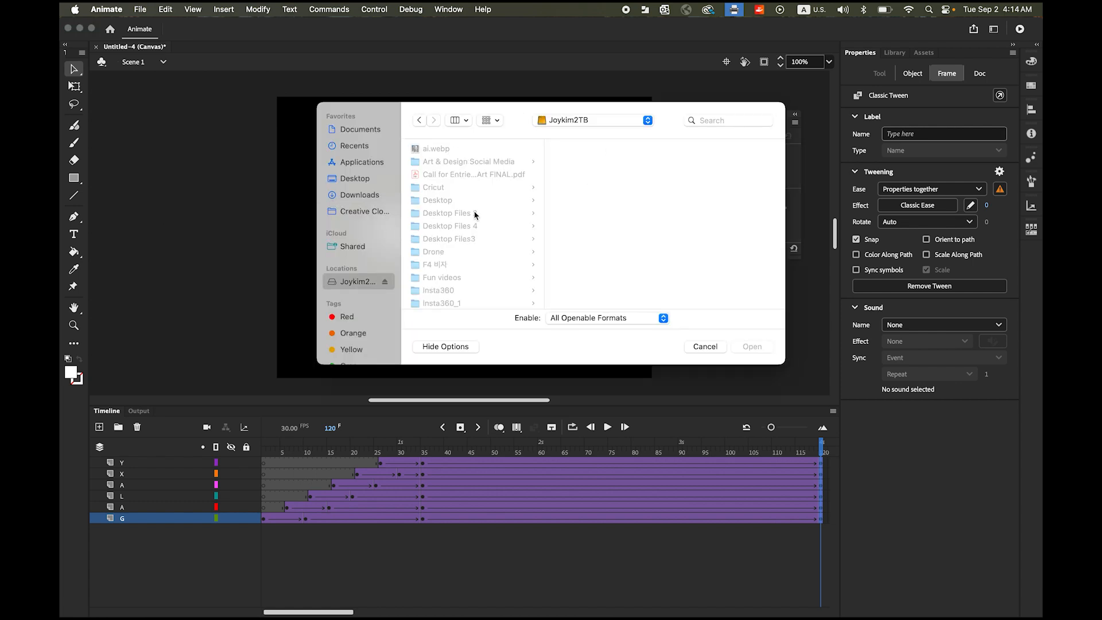
pyautogui.scroll(-6, 494, 228)
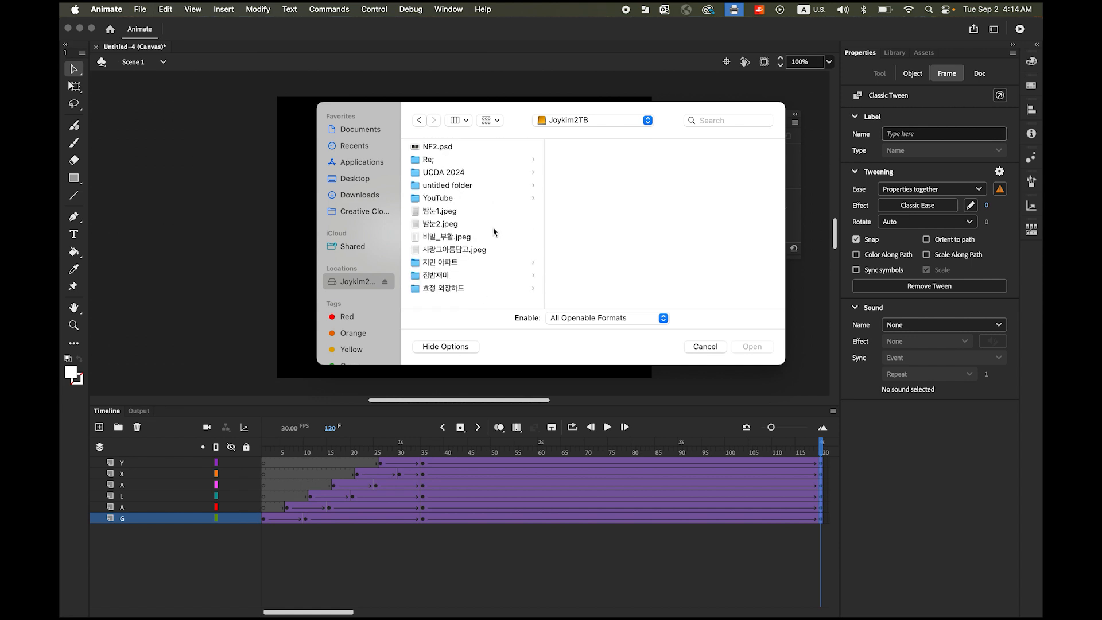
pyautogui.click(454, 207)
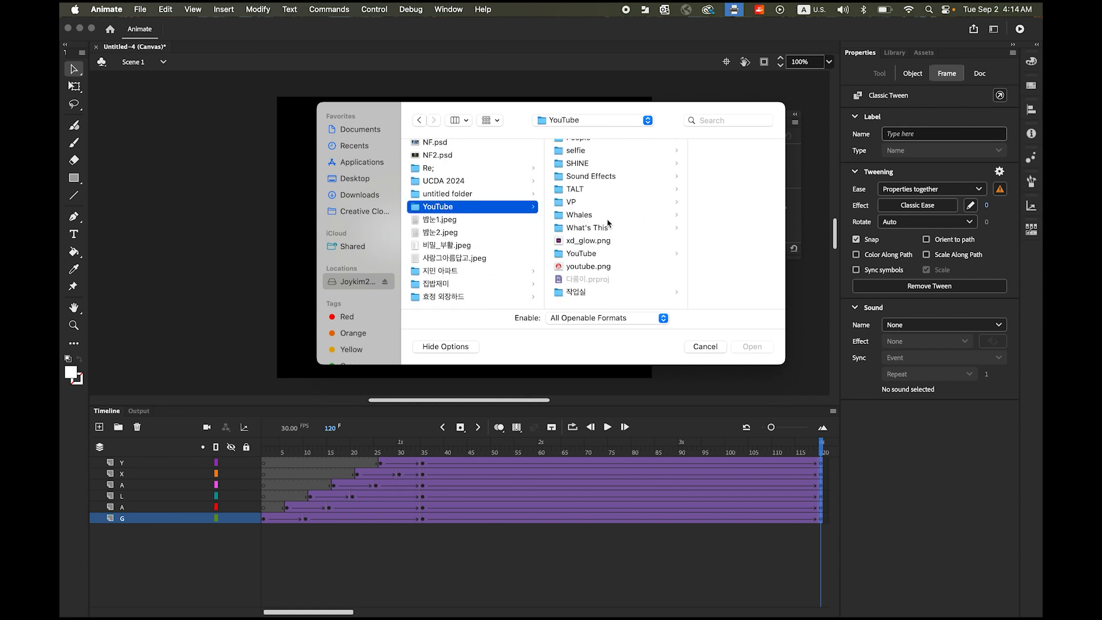
pyautogui.scroll(3, 585, 173)
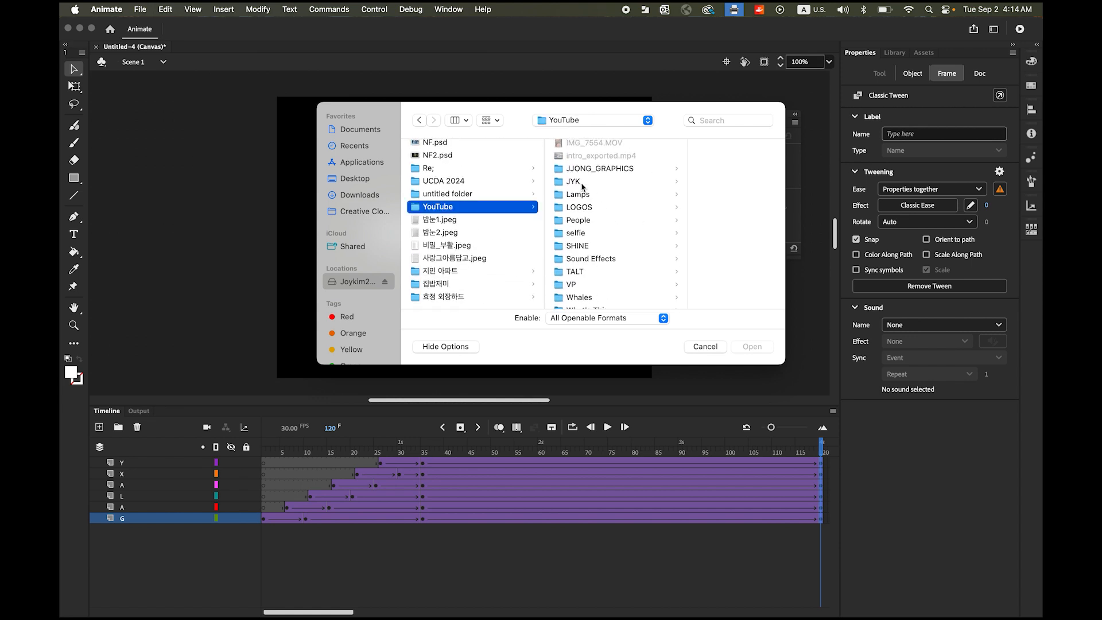
pyautogui.click(581, 182)
pyautogui.scroll(-15, 718, 235)
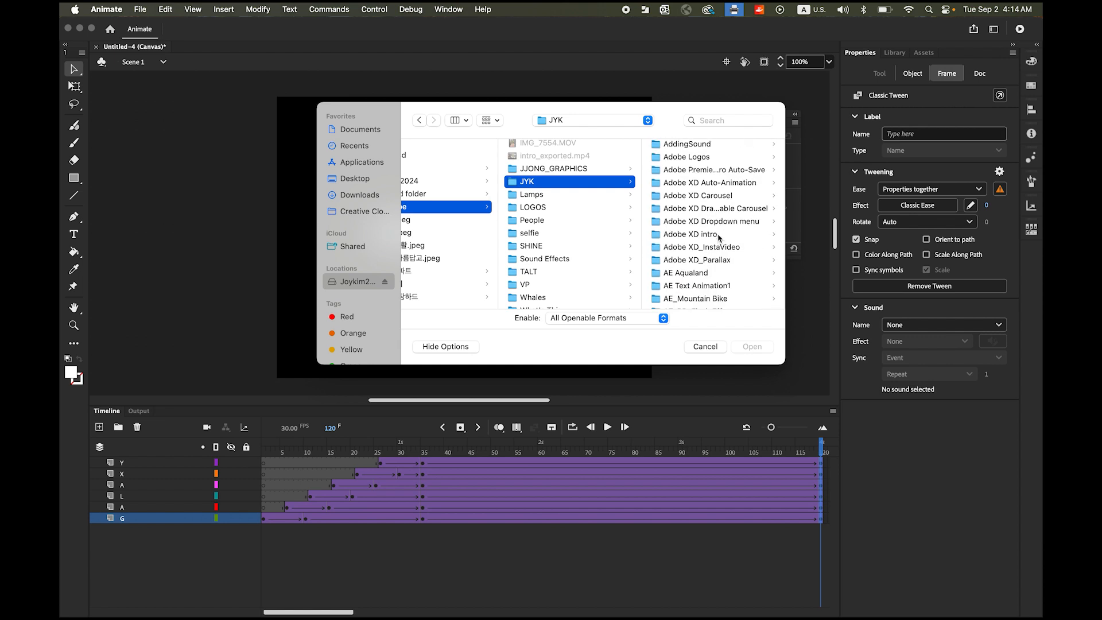
pyautogui.scroll(-15, 718, 238)
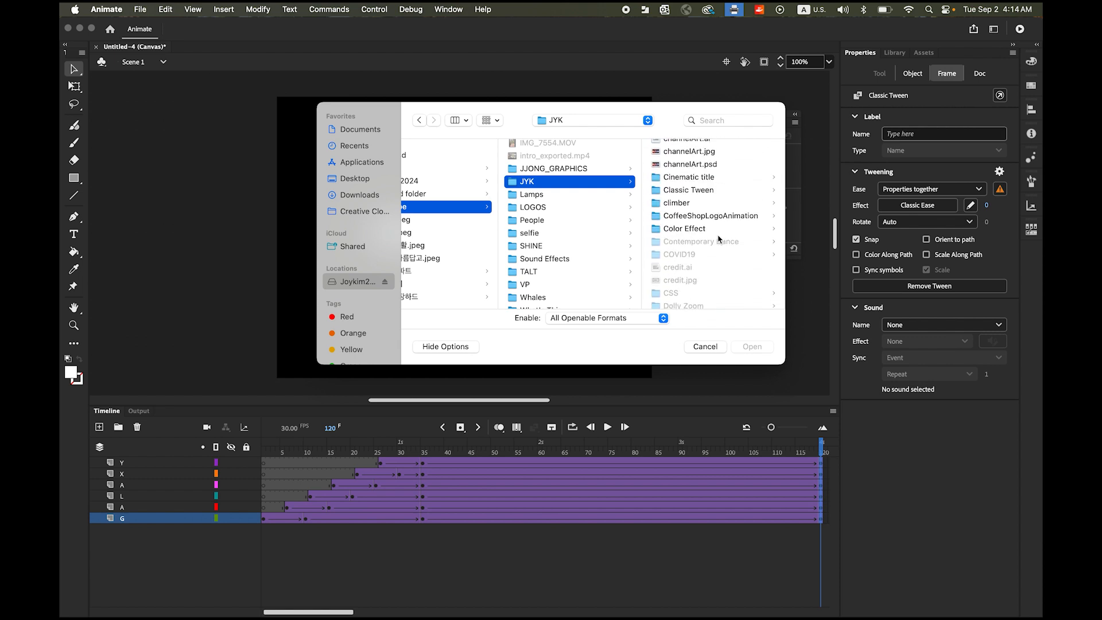
pyautogui.scroll(-10, 719, 238)
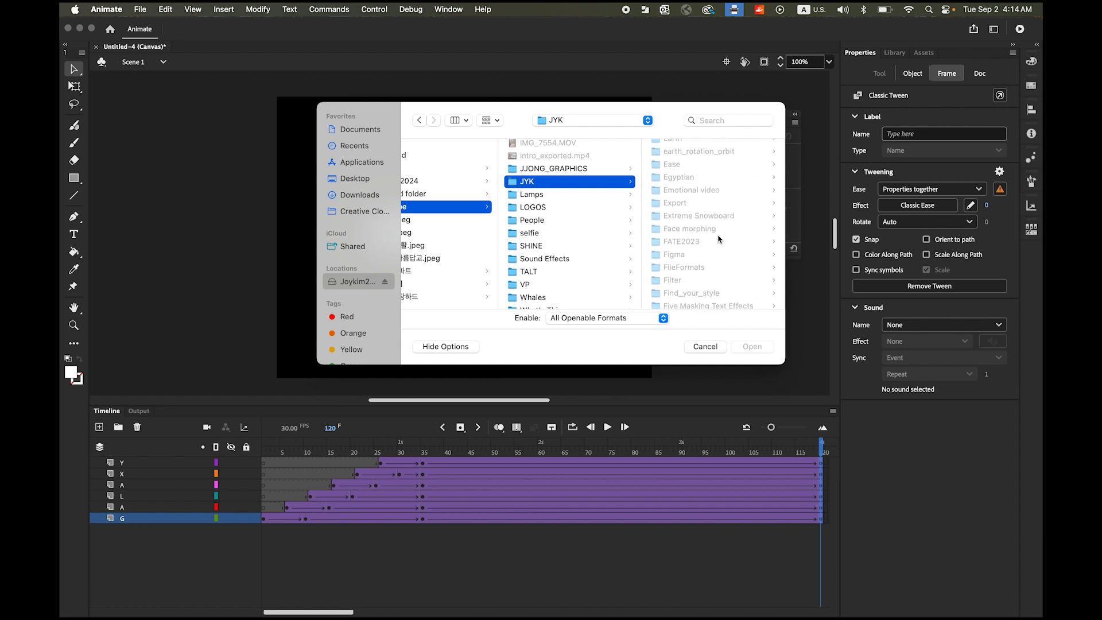
pyautogui.scroll(-1, 718, 239)
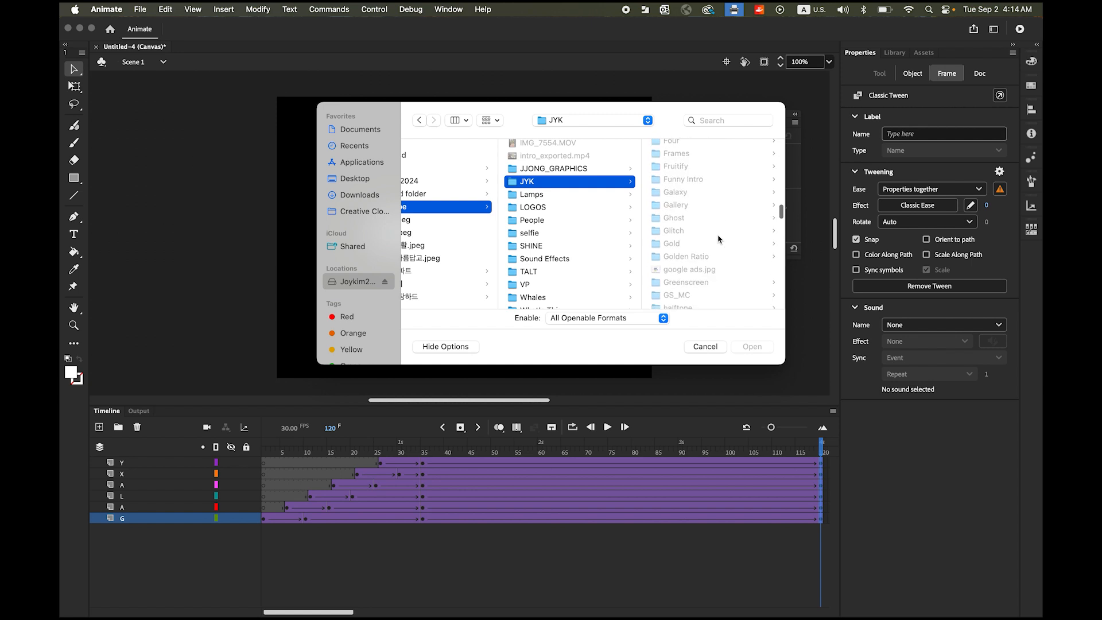
pyautogui.click(681, 194)
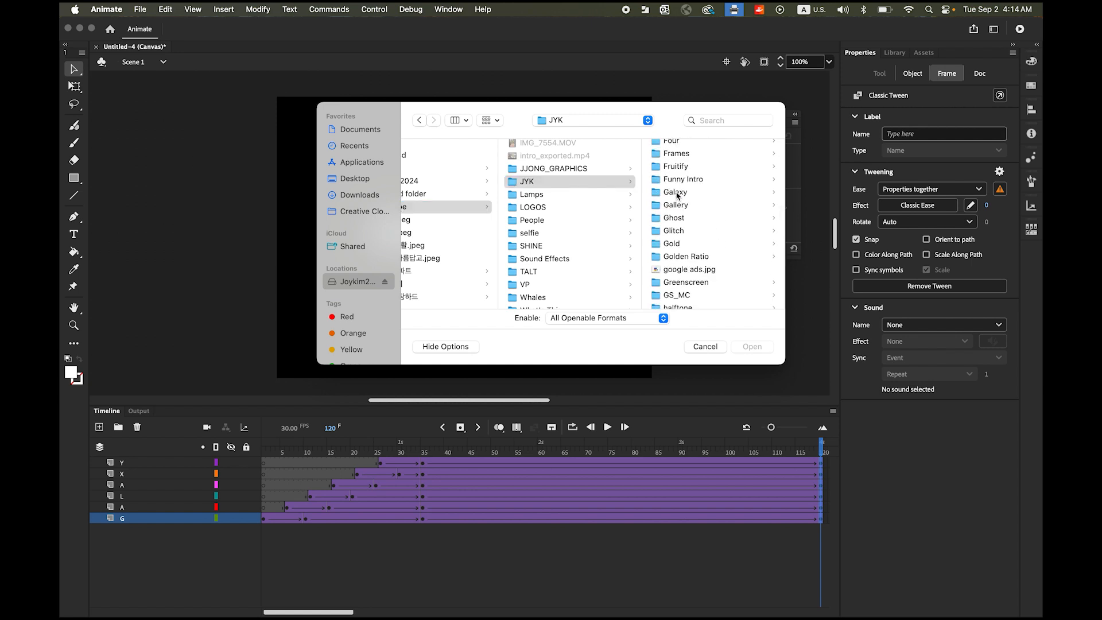
pyautogui.click(694, 150)
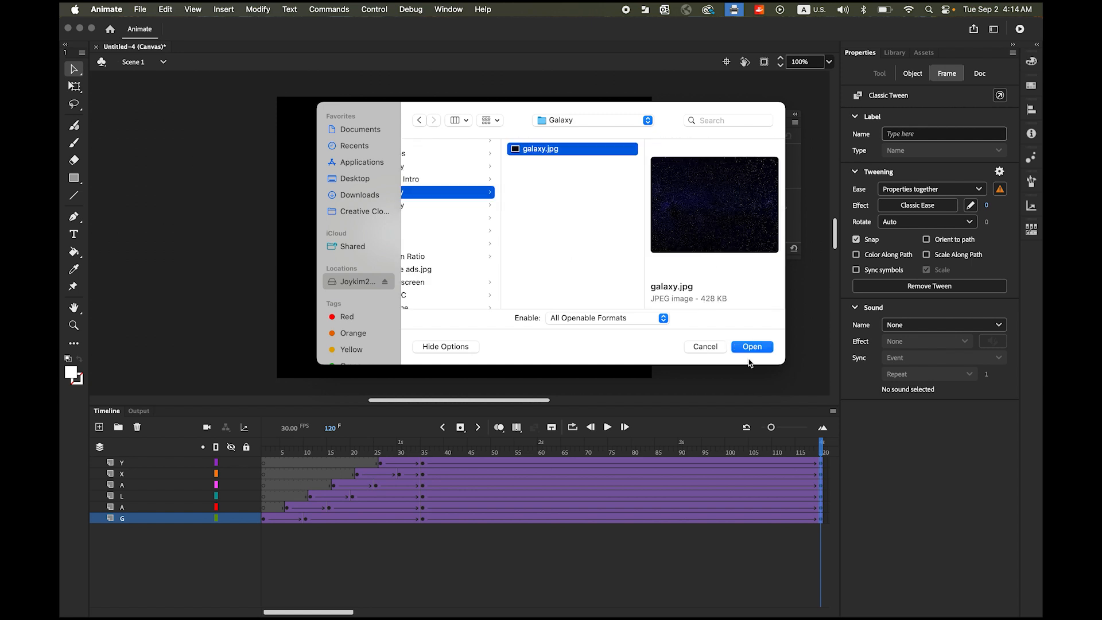
pyautogui.click(766, 351)
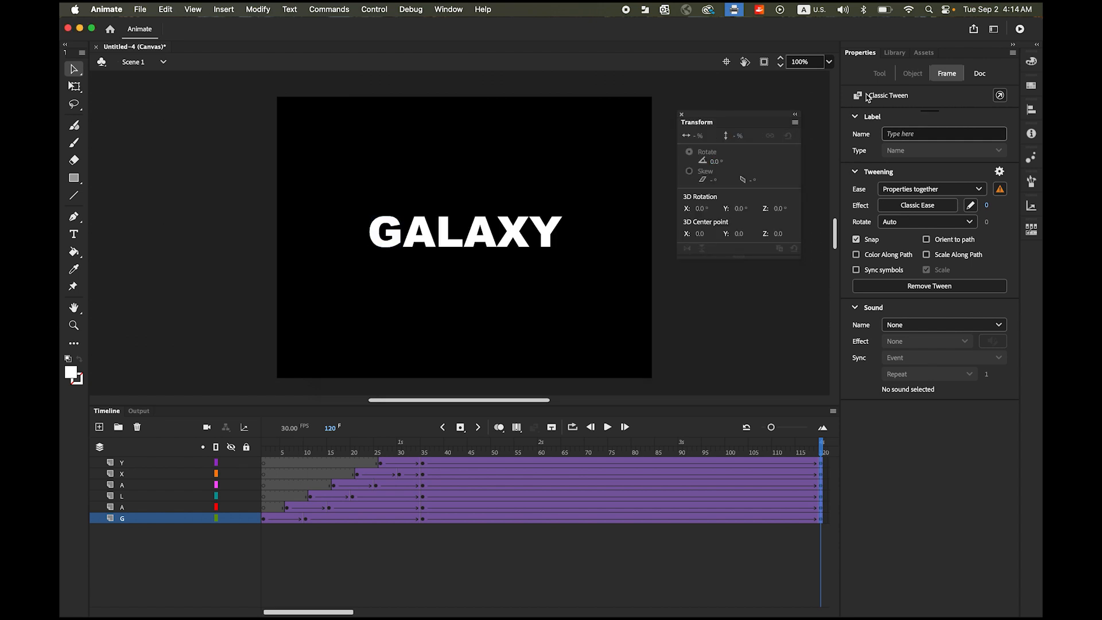
# Preview galaxy.jpg in the library and add a new layer beneath the G layer for the background.
pyautogui.click(894, 54)
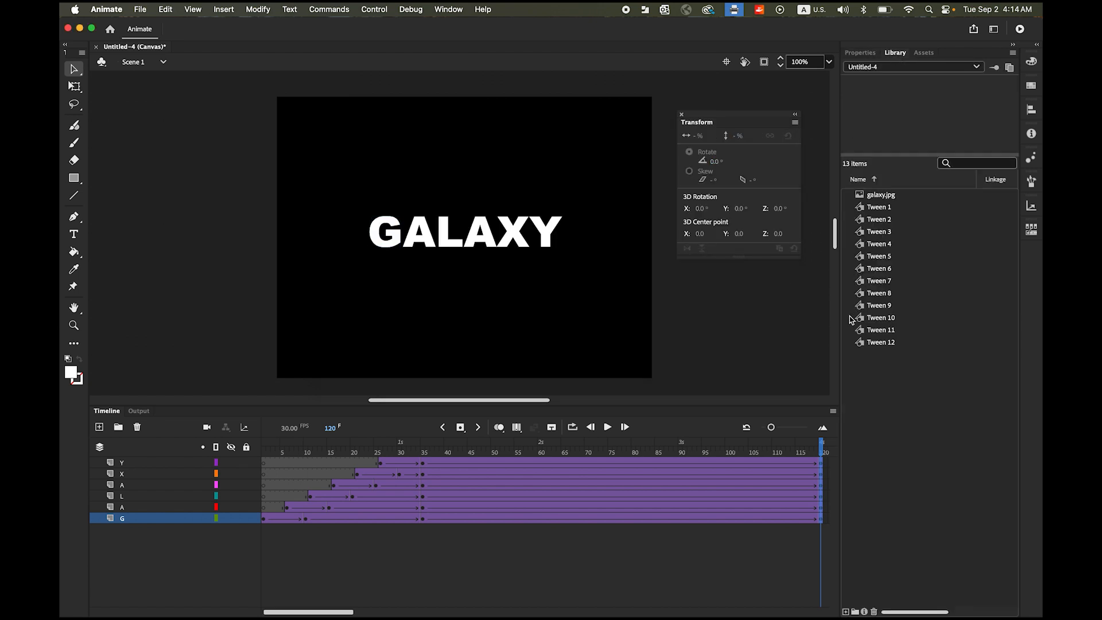
pyautogui.click(879, 196)
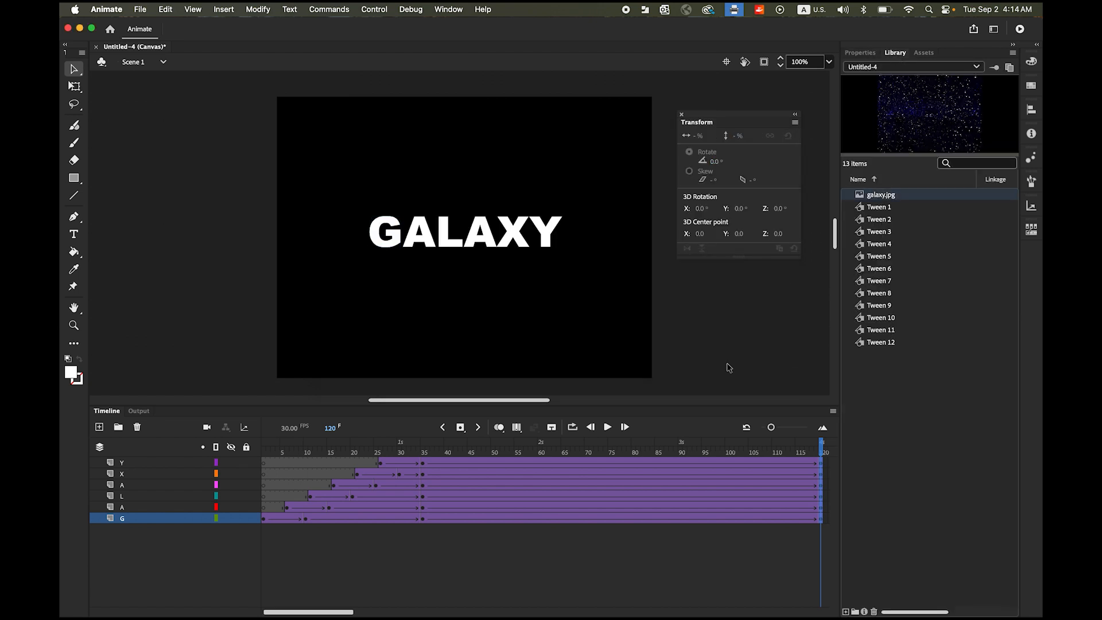
pyautogui.click(99, 427)
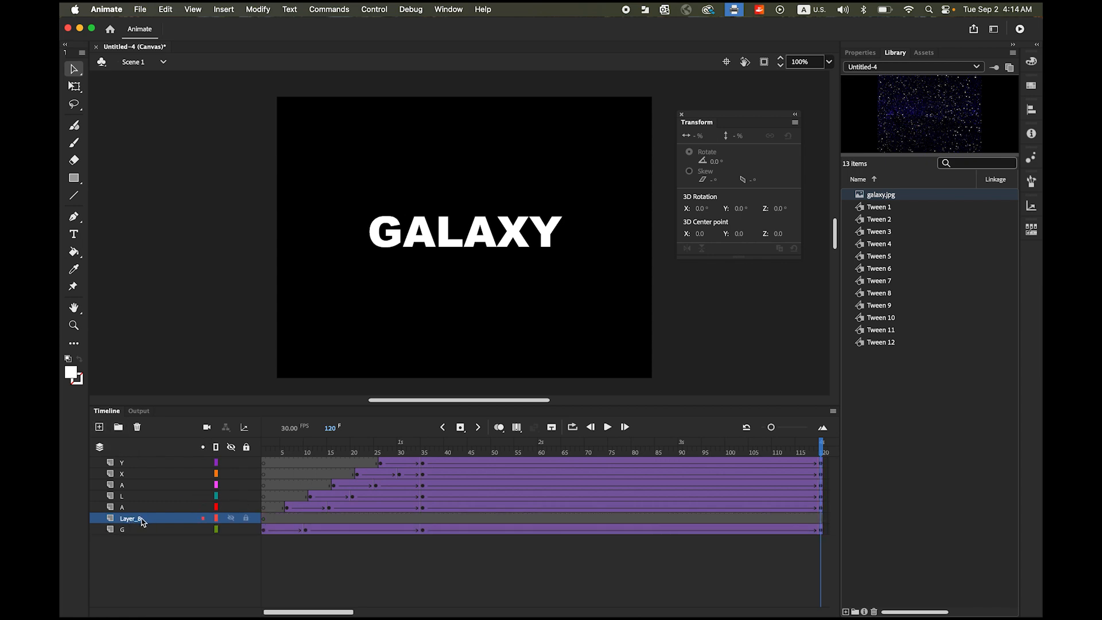
pyautogui.moveTo(144, 521); pyautogui.dragTo(156, 547)
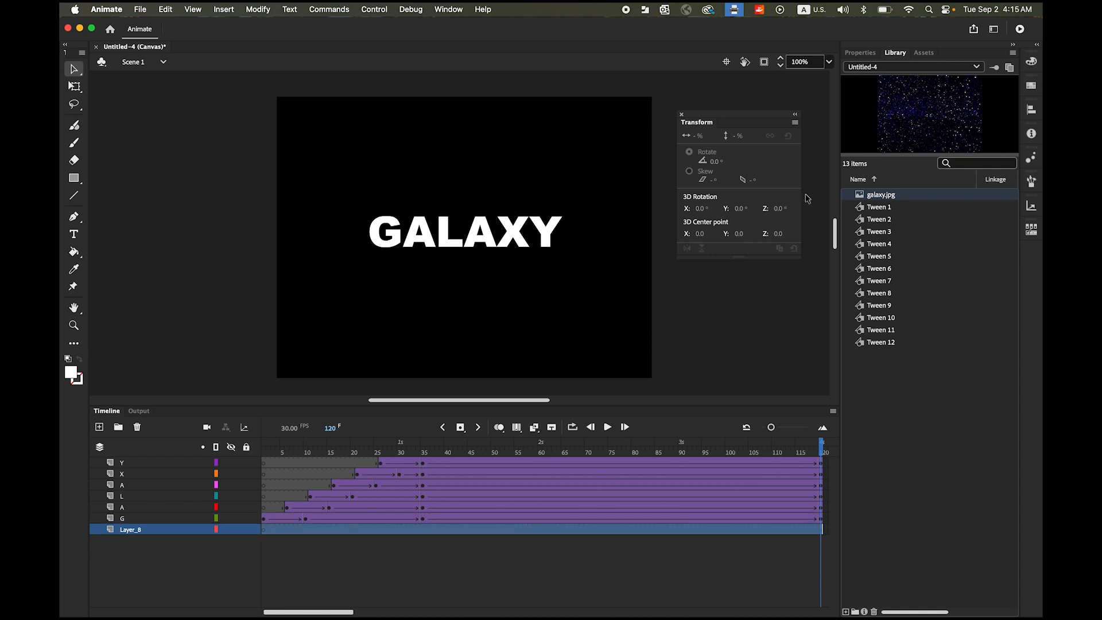
# Place galaxy.jpg from the library onto the stage in the new bottom layer.
pyautogui.moveTo(925, 123); pyautogui.dragTo(495, 244)
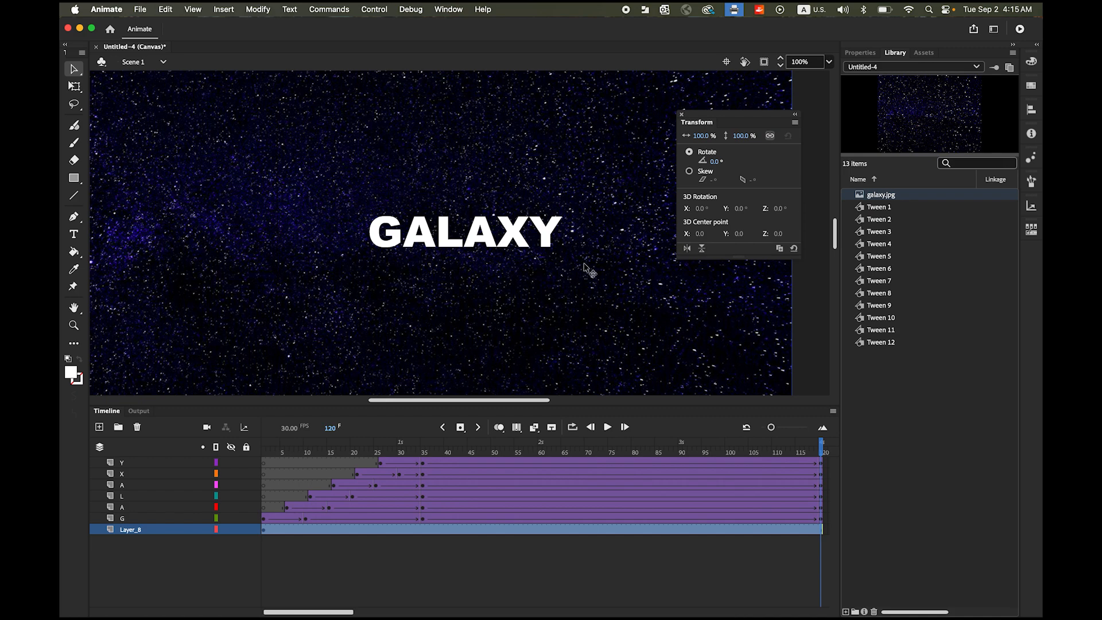
pyautogui.press('super+minus')
pyautogui.press('super+minus')
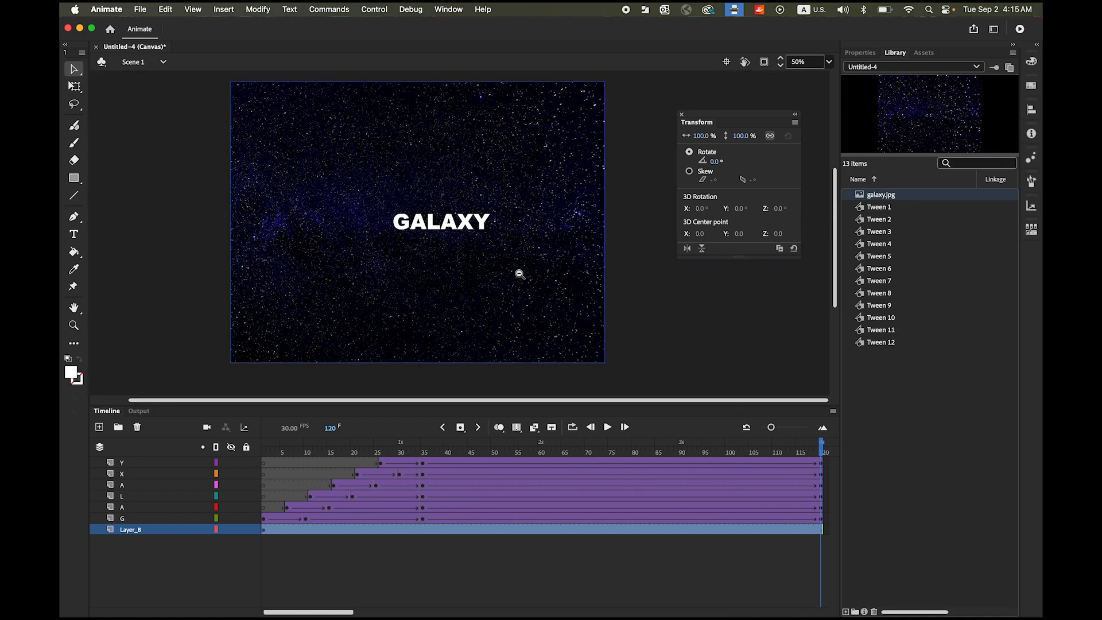
pyautogui.moveTo(487, 242)
pyautogui.mouseDown()
pyautogui.moveTo(506, 243)
pyautogui.moveTo(494, 241)
pyautogui.moveTo(507, 259)
pyautogui.moveTo(503, 246)
pyautogui.mouseUp()
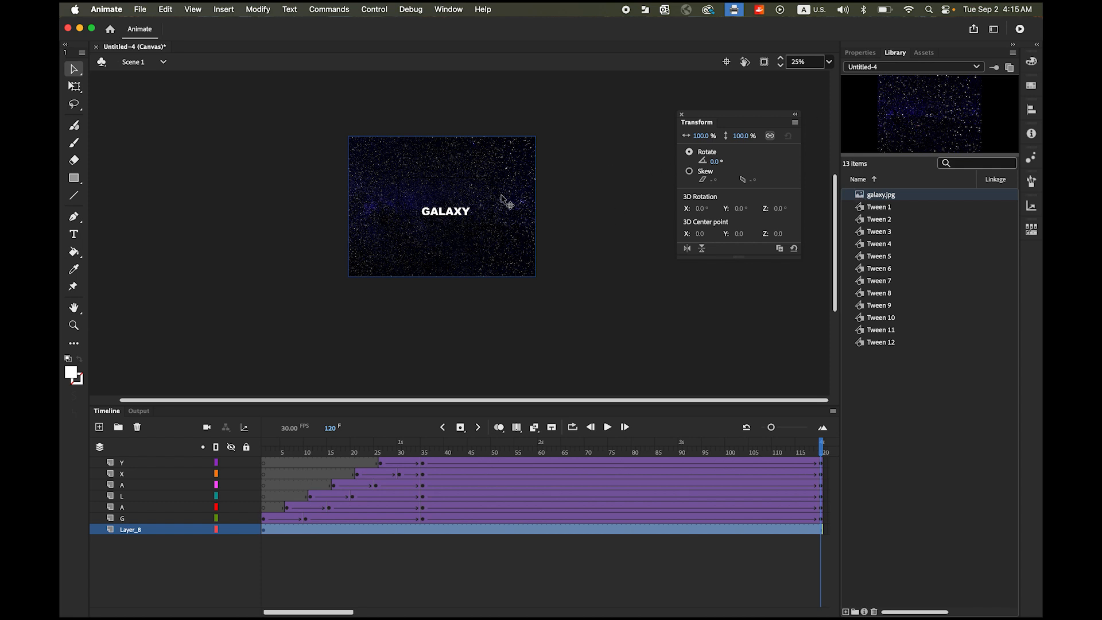
# Set the galaxy image's width to 640 with its proportions locked.
pyautogui.click(863, 56)
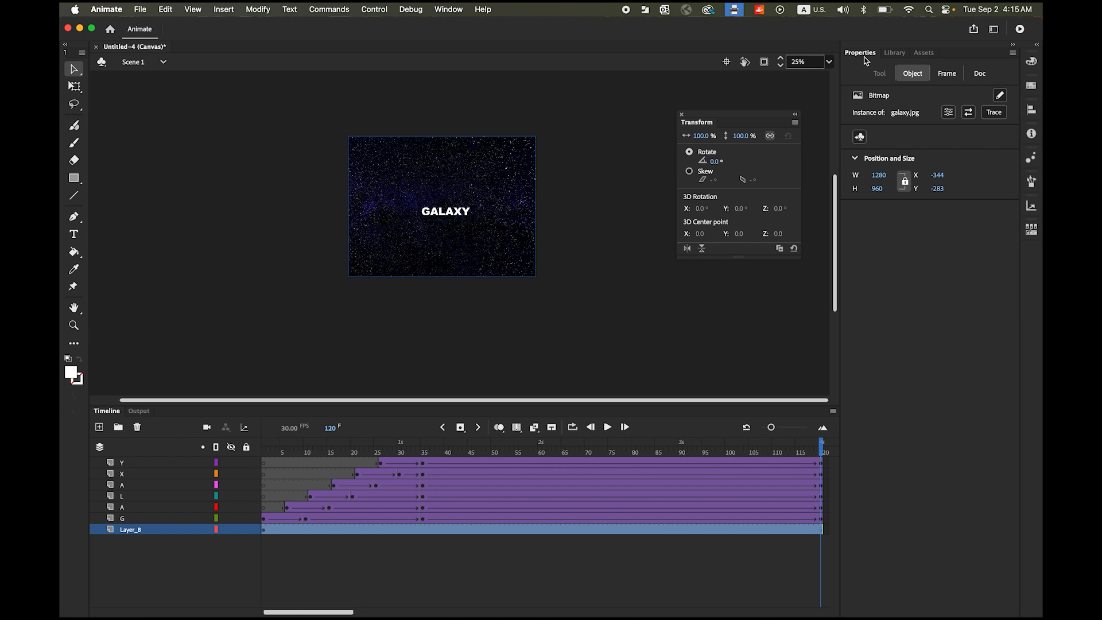
pyautogui.click(878, 175)
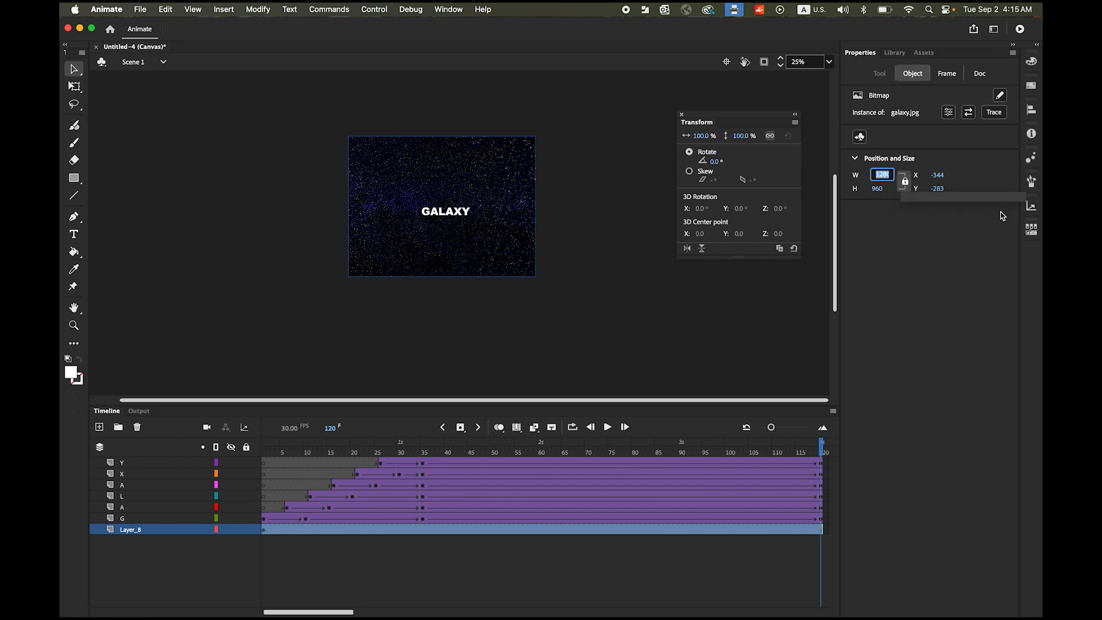
pyautogui.write('6')
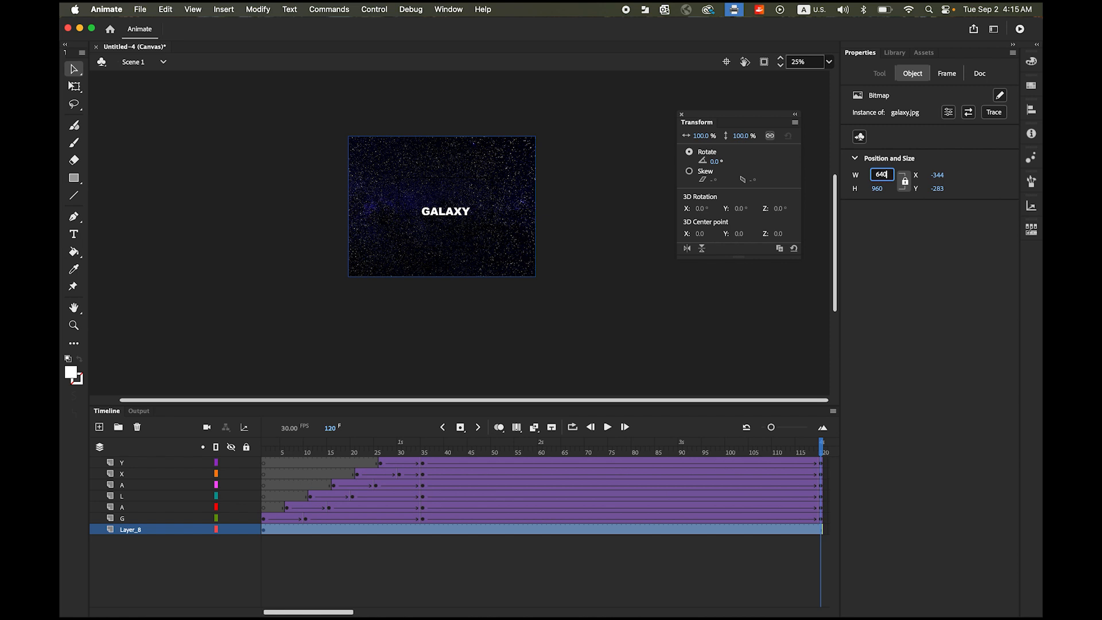
pyautogui.write('40')
pyautogui.press('Return')
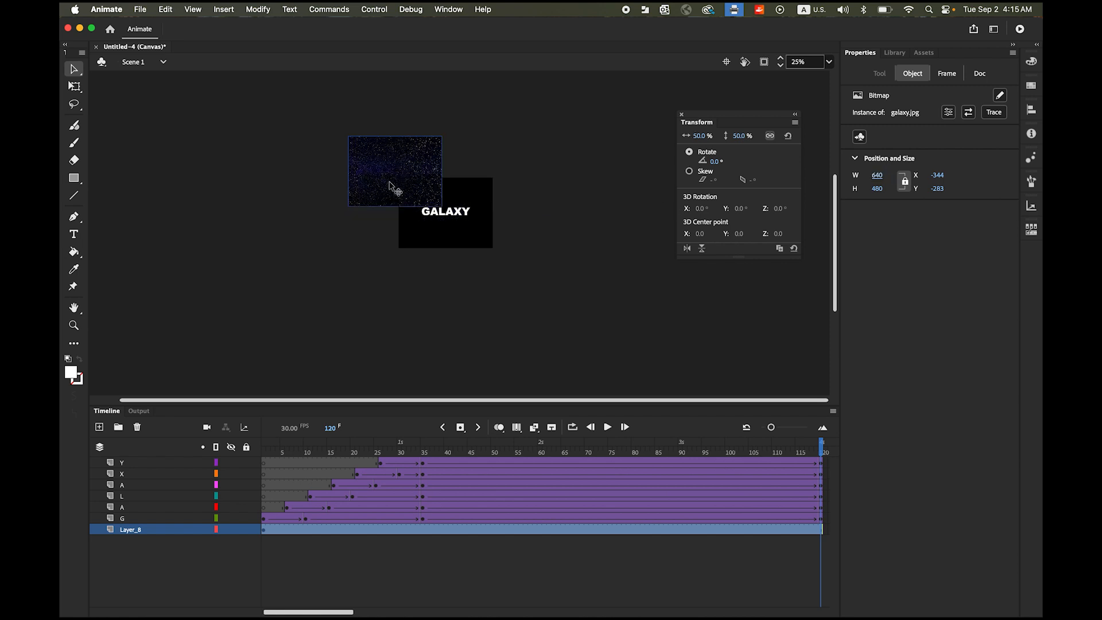
# Move the galaxy image to X 0, Y 0 so it covers the stage behind the text, and deselect it.
pyautogui.moveTo(411, 180); pyautogui.dragTo(488, 225)
pyautogui.keyDown('alt'); pyautogui.click(461, 236); pyautogui.keyUp('alt')
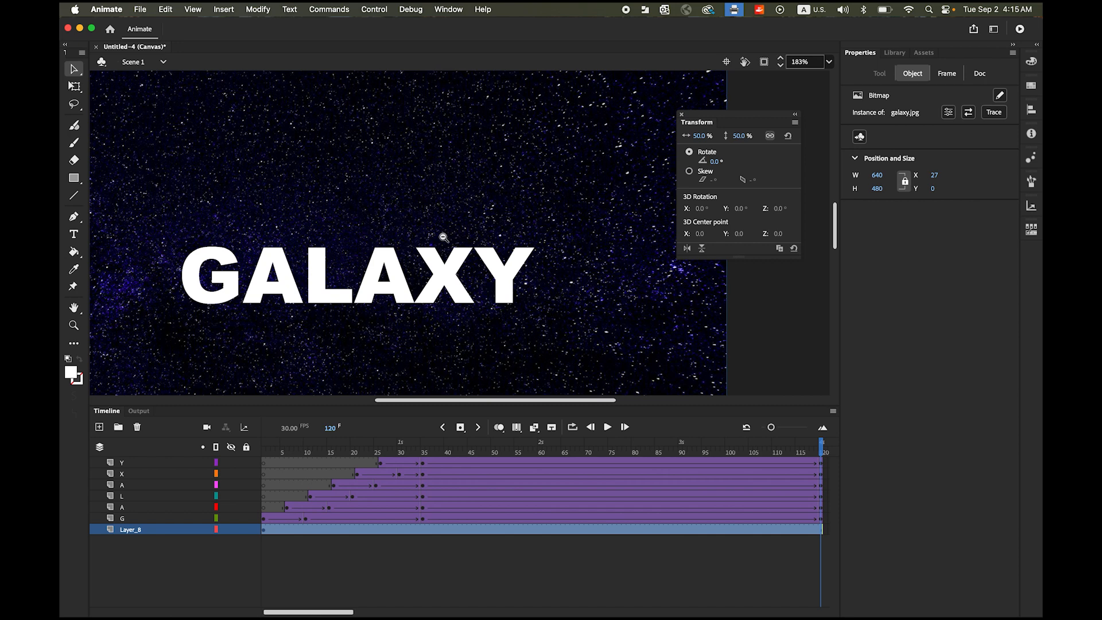
pyautogui.keyDown('alt'); pyautogui.click(440, 239); pyautogui.keyUp('alt')
pyautogui.moveTo(393, 172); pyautogui.dragTo(376, 171)
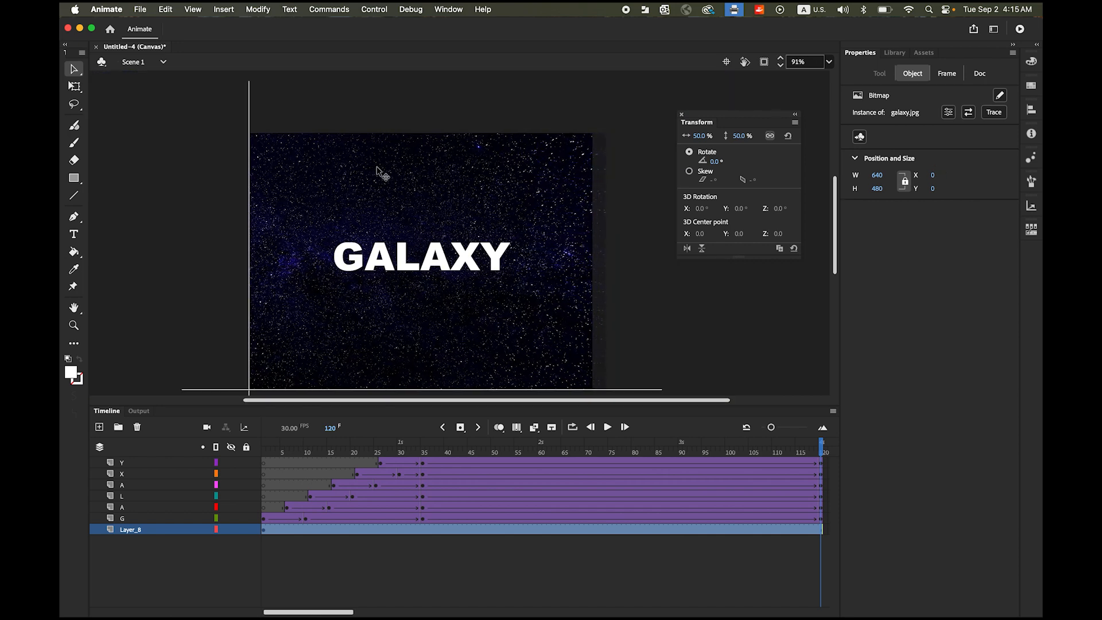
pyautogui.click(643, 264)
pyautogui.scroll(-2, 640, 261)
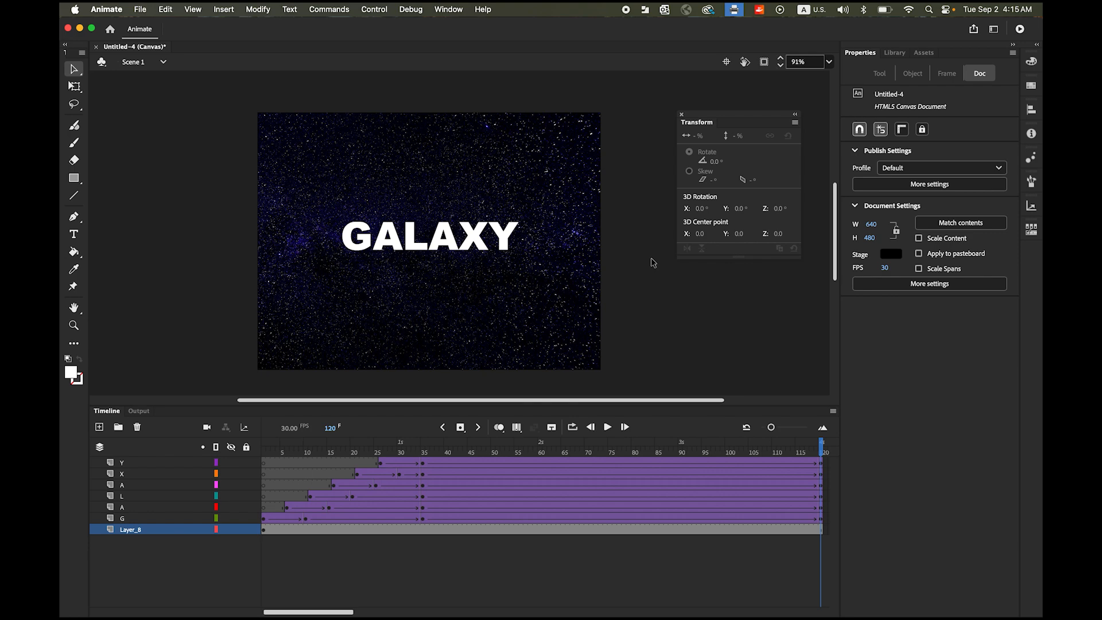
# Test the movie in the browser to check the letters over the galaxy background, then return to Animate's timeline.
pyautogui.click(369, 9)
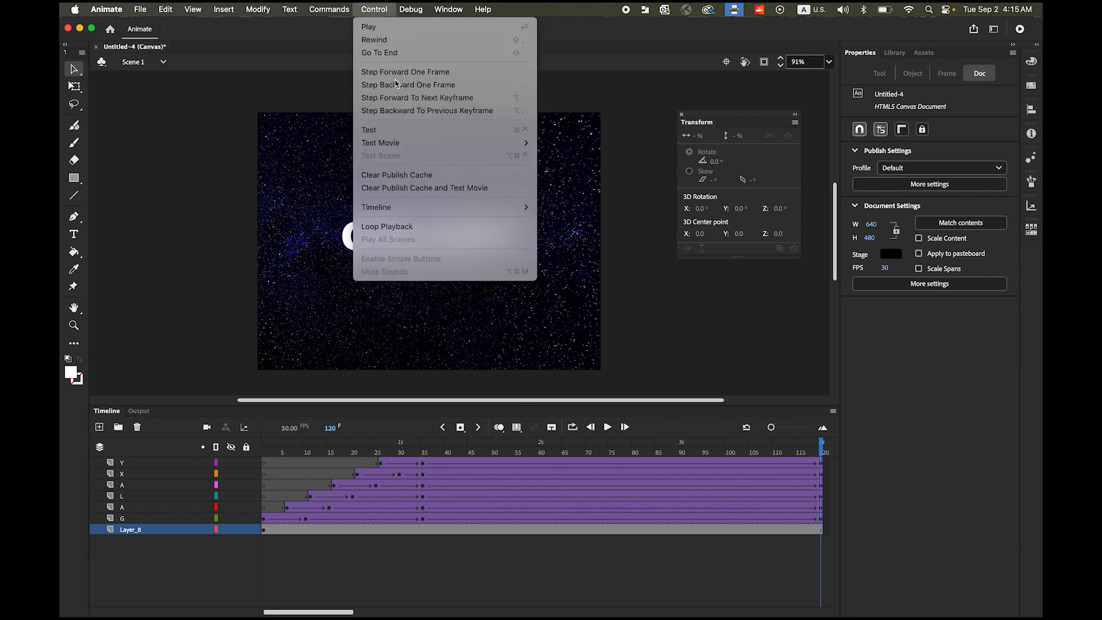
pyautogui.moveTo(426, 142)
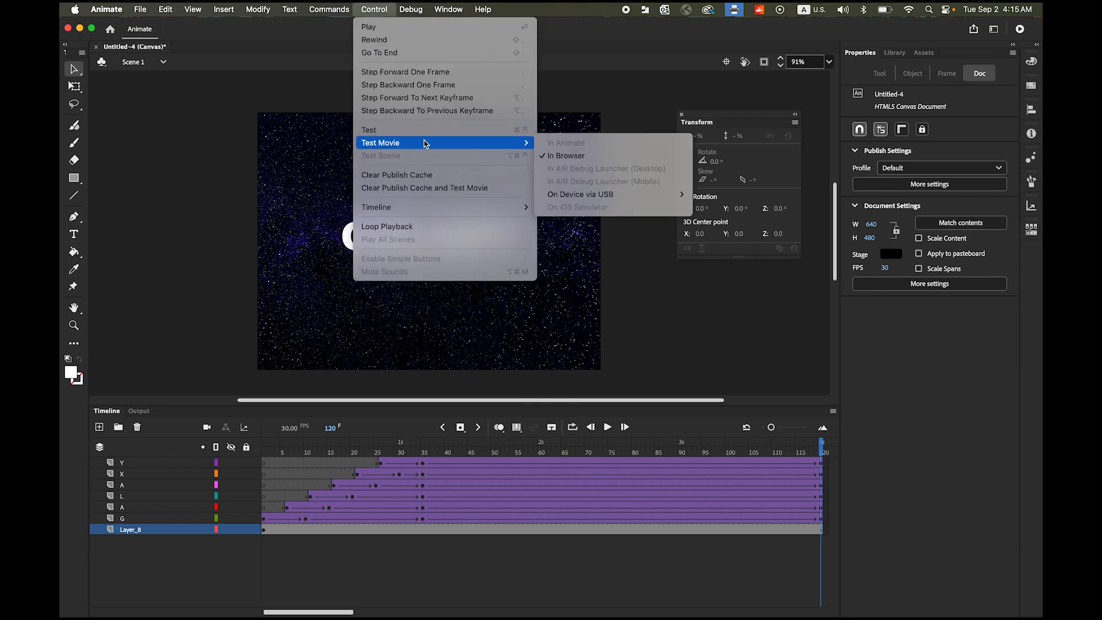
pyautogui.click(578, 153)
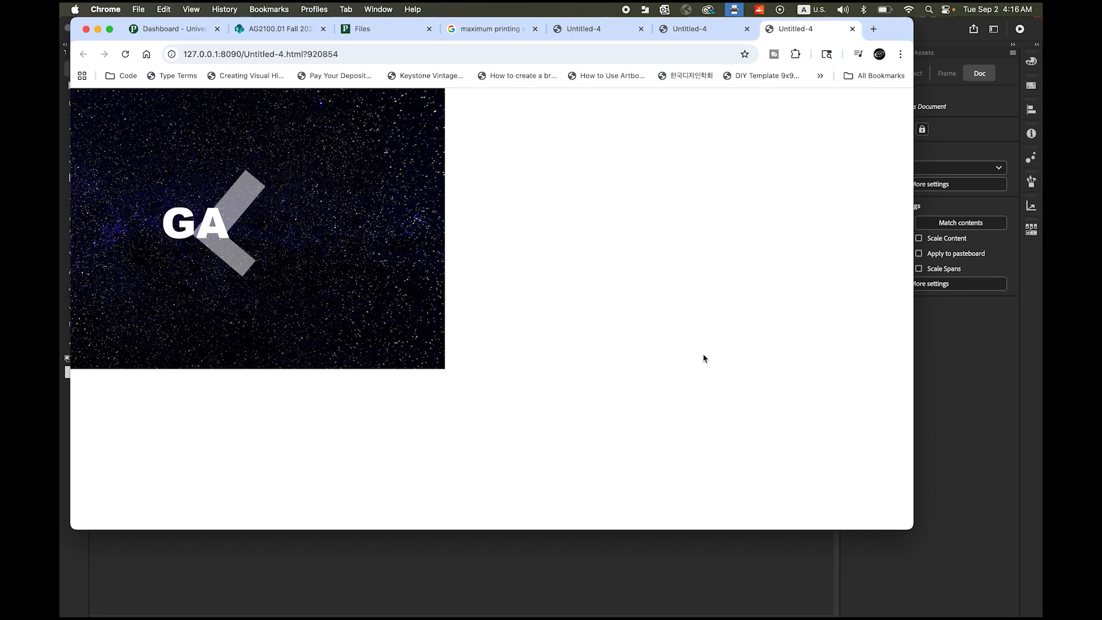
pyautogui.click(757, 542)
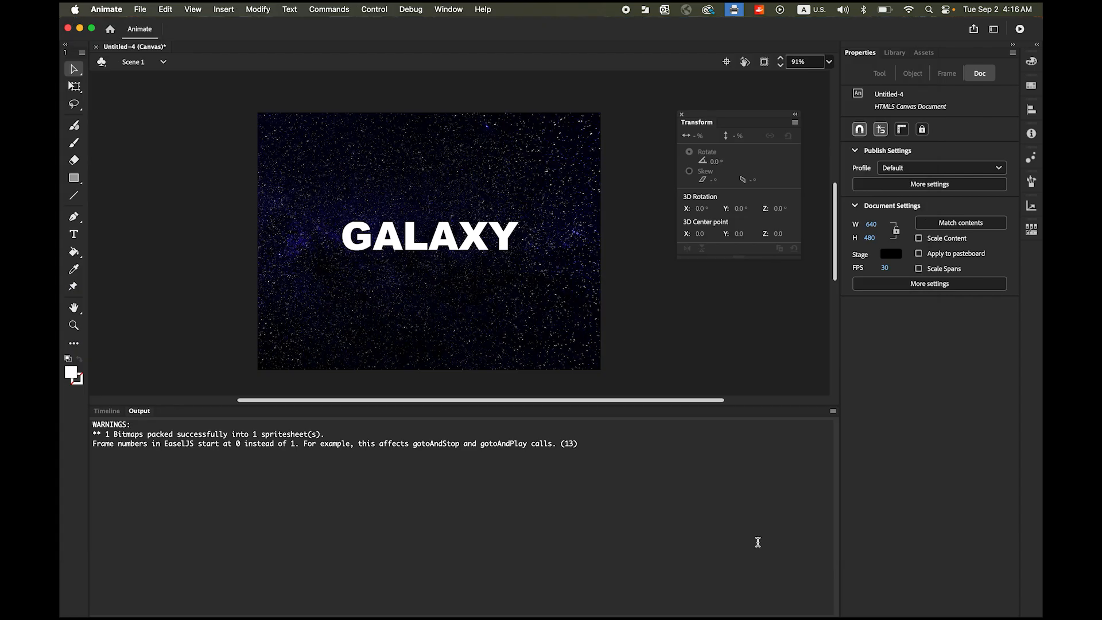
pyautogui.click(107, 410)
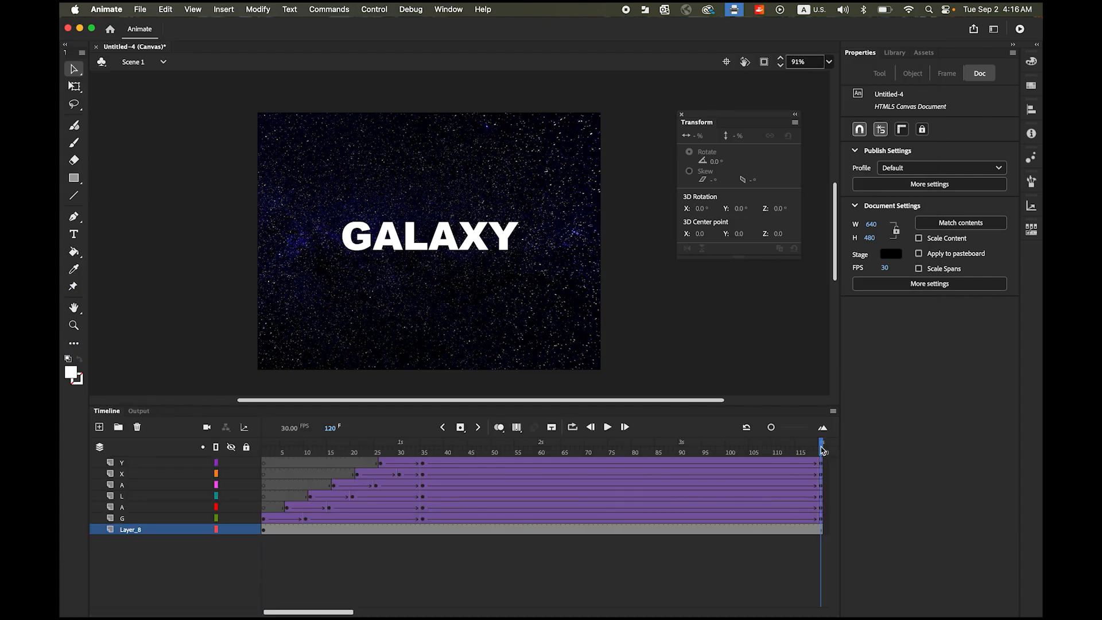
# Add a keyframe at frame 120 of the galaxy background layer and create a classic tween from frame 1 to it.
pyautogui.moveTo(822, 449); pyautogui.dragTo(264, 441)
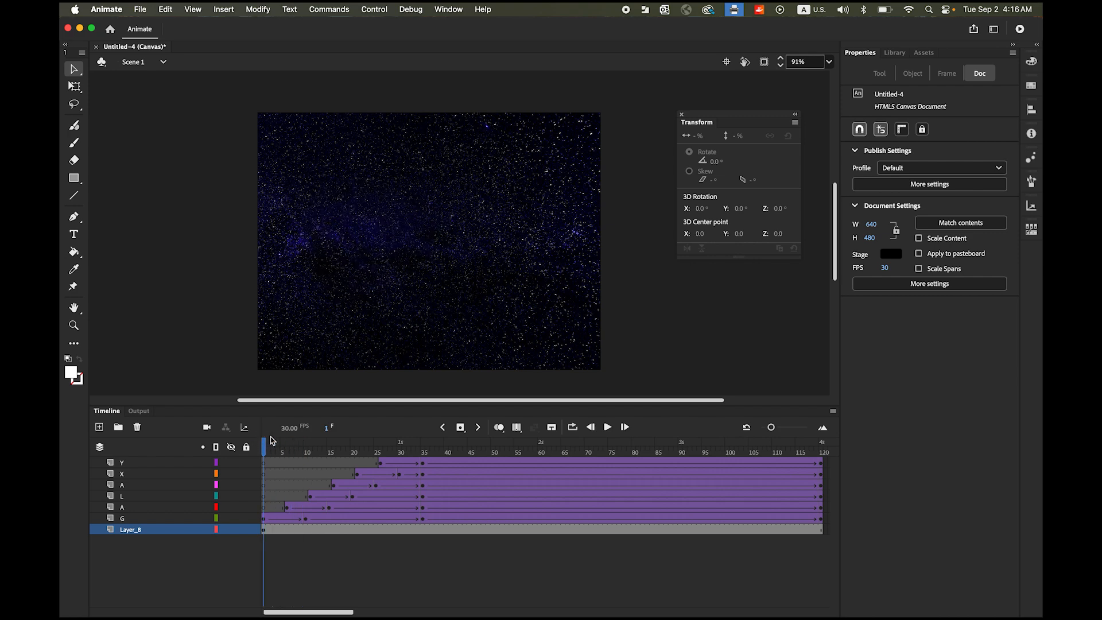
pyautogui.click(264, 532)
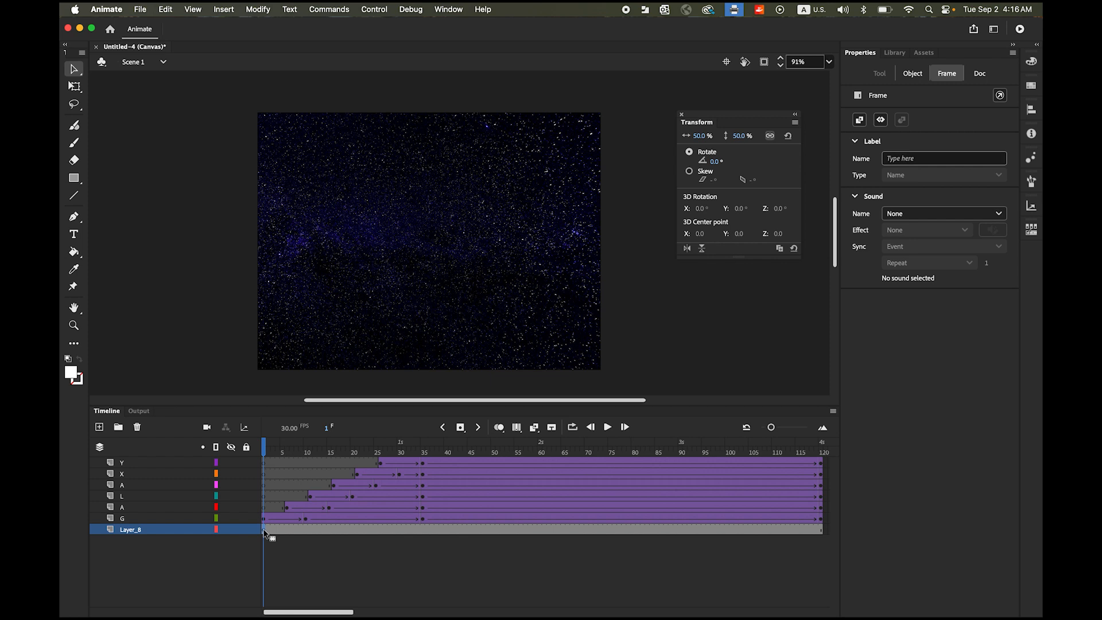
pyautogui.click(822, 532)
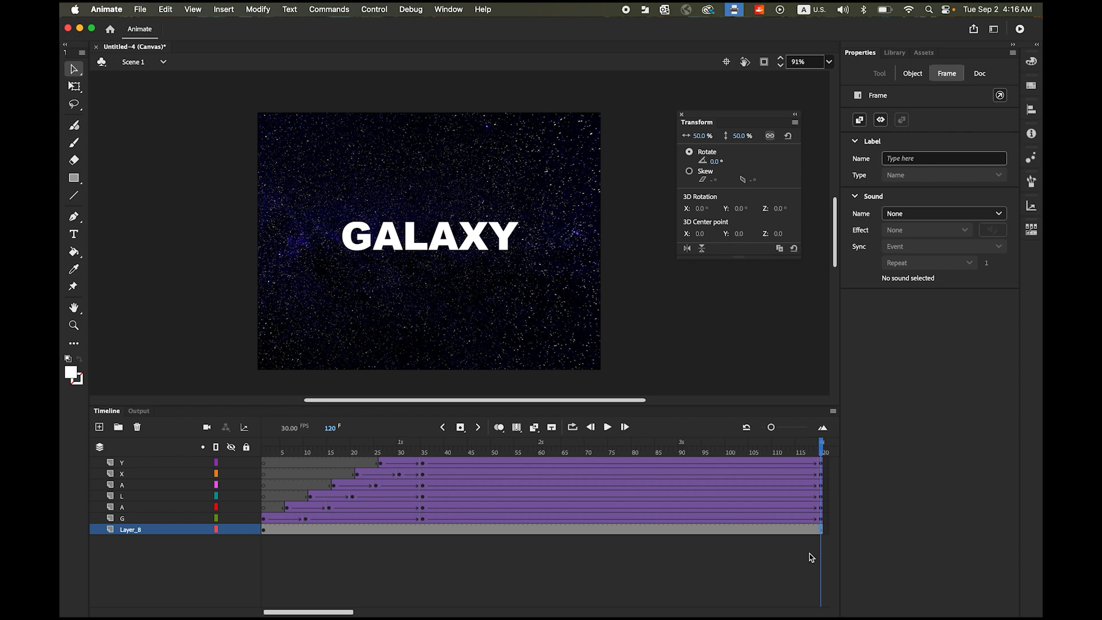
pyautogui.click(461, 429)
pyautogui.click(554, 533)
pyautogui.rightClick(554, 534)
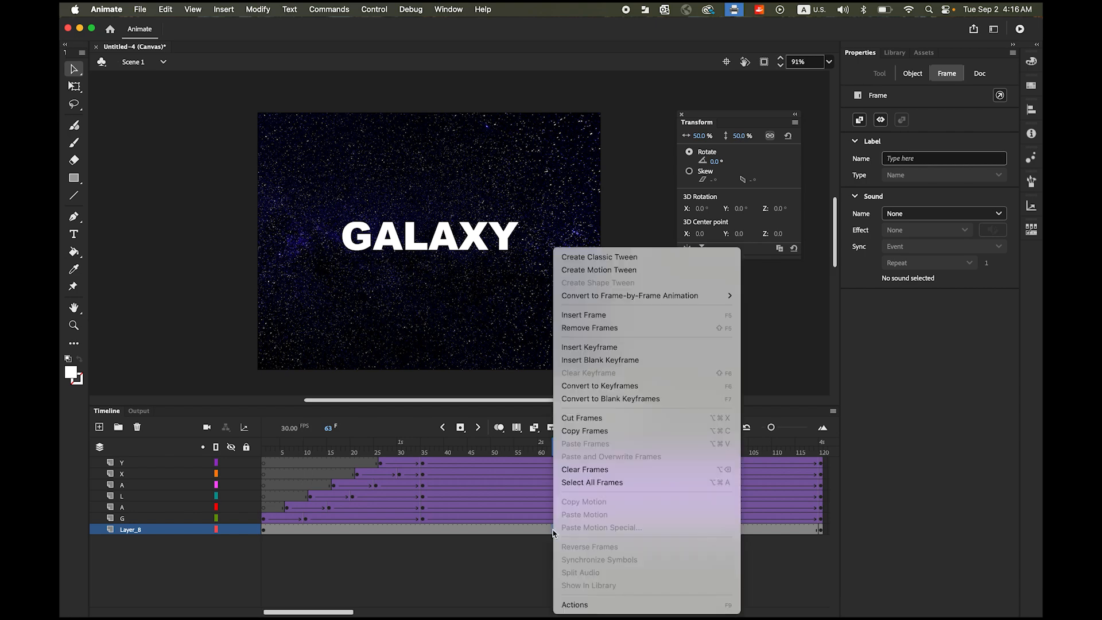
pyautogui.click(670, 265)
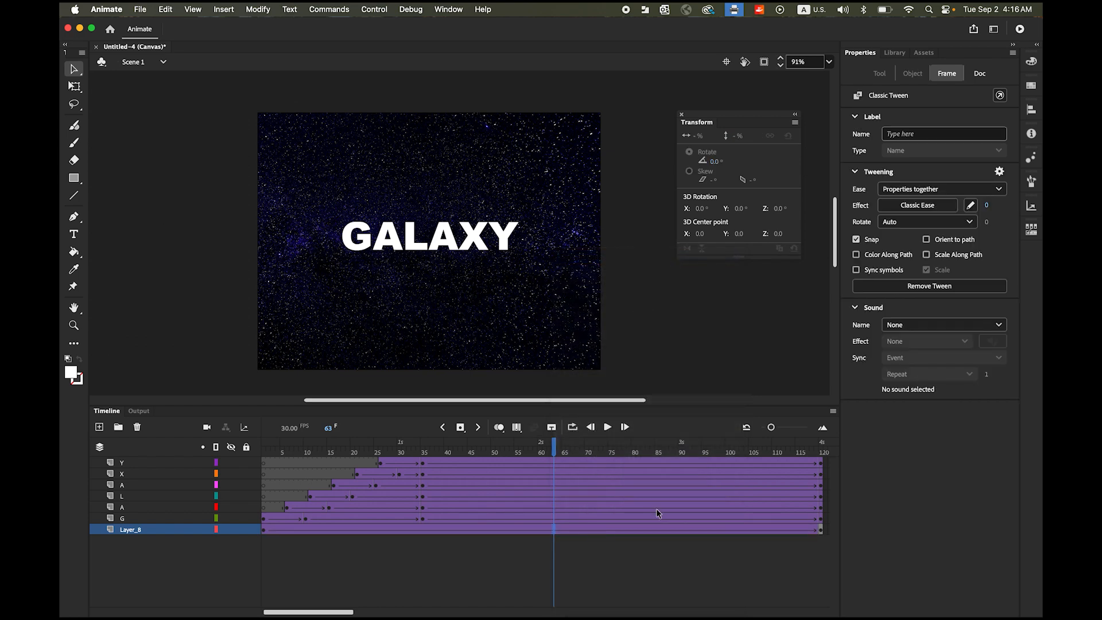
# Scale the galaxy background to 200% at its frame 120 keyframe with proportions linked.
pyautogui.moveTo(554, 450); pyautogui.dragTo(822, 534)
pyautogui.click(821, 530)
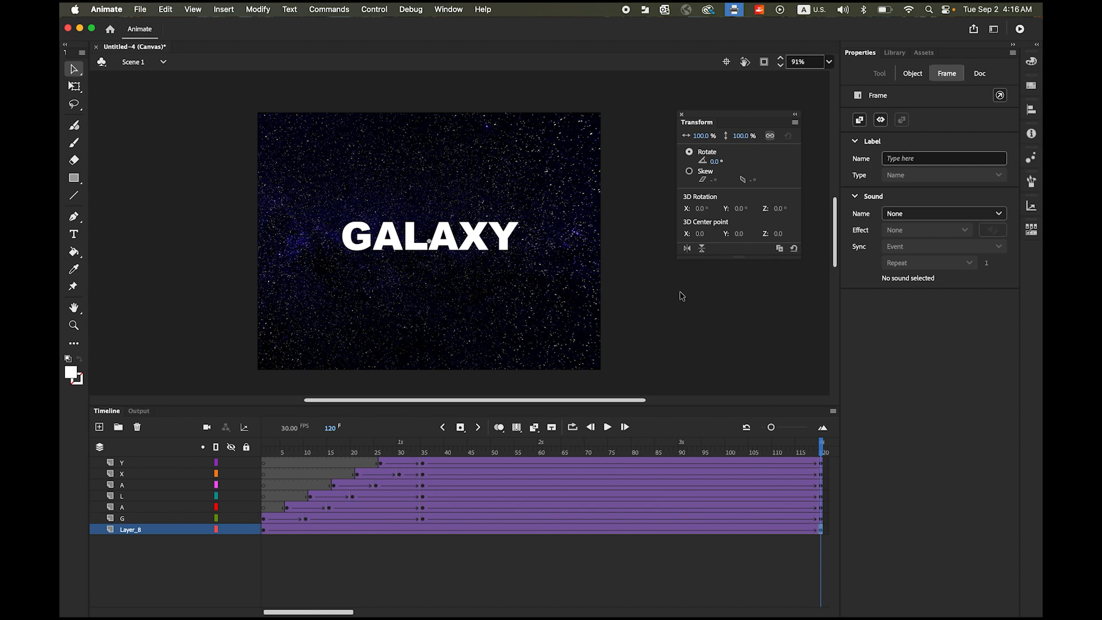
pyautogui.click(701, 137)
pyautogui.write('200')
pyautogui.press('Return')
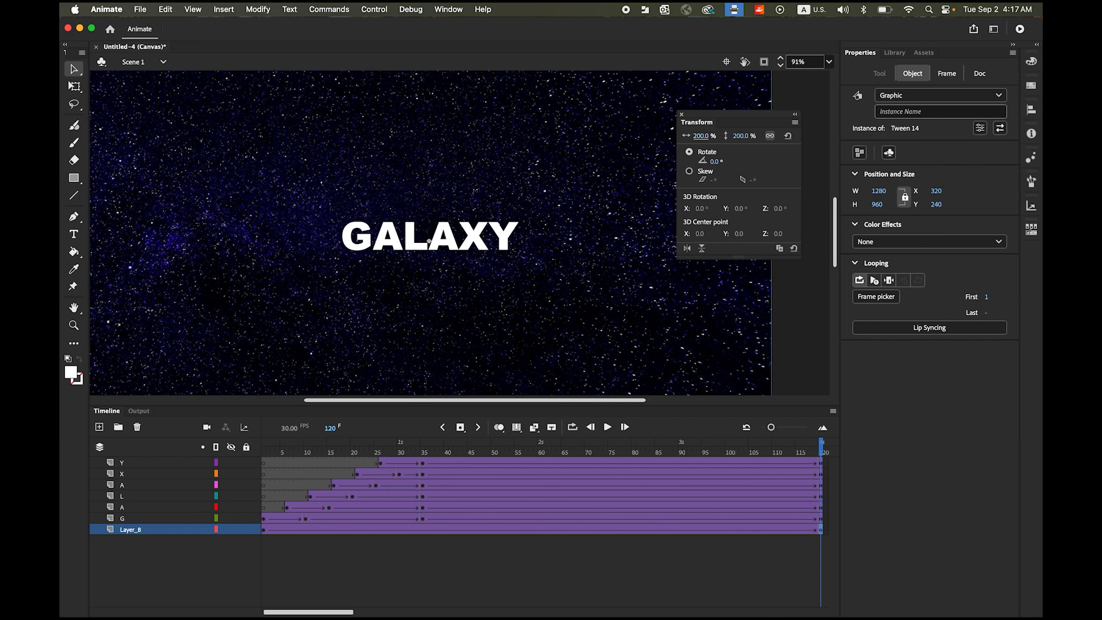
# Rewind to frame 1, test the movie in the browser to check the background zoom, and return to Animate.
pyautogui.moveTo(820, 449); pyautogui.dragTo(246, 430)
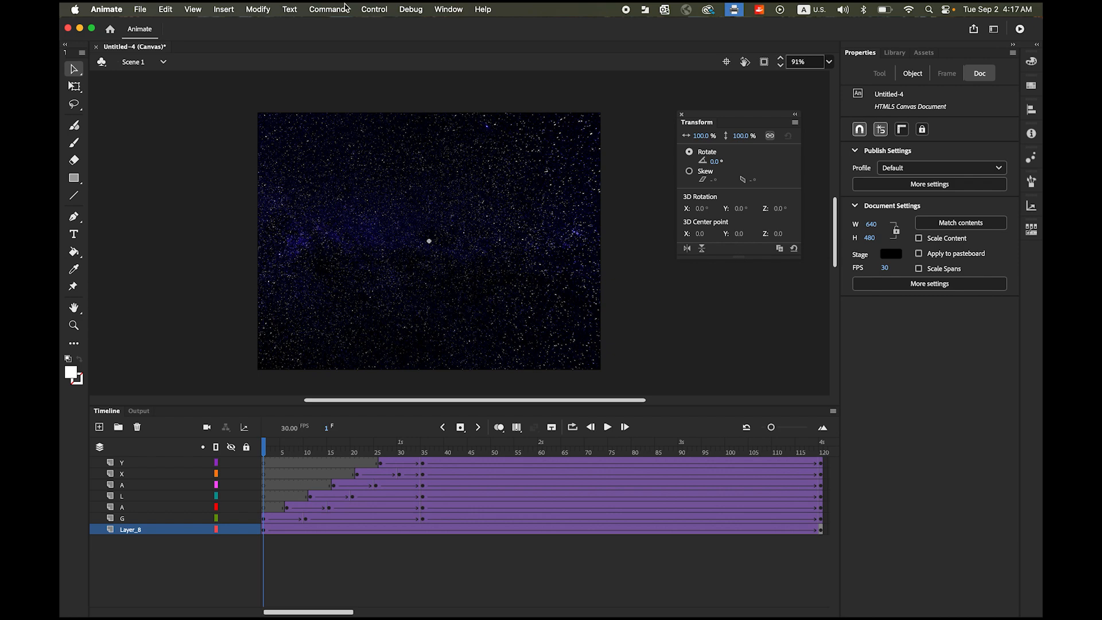
pyautogui.click(376, 9)
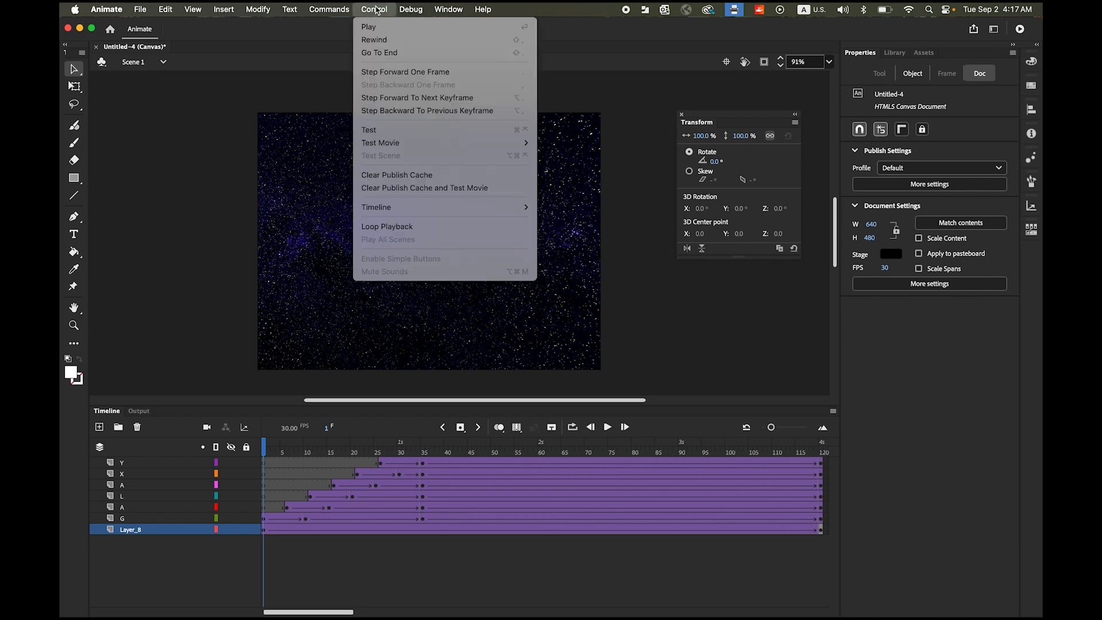
pyautogui.moveTo(446, 143)
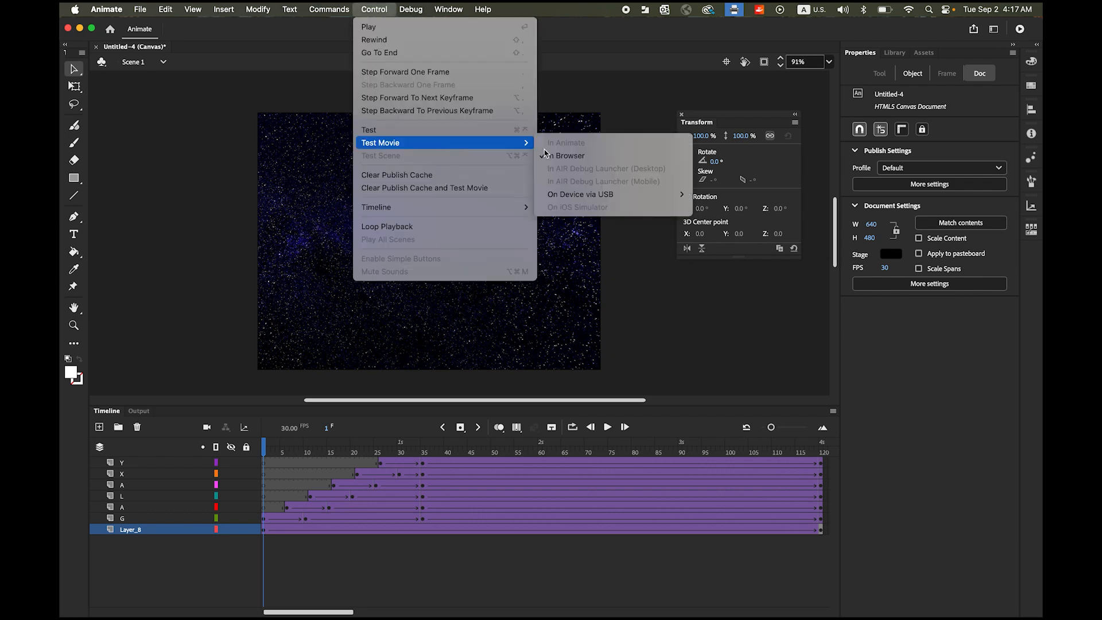
pyautogui.click(571, 155)
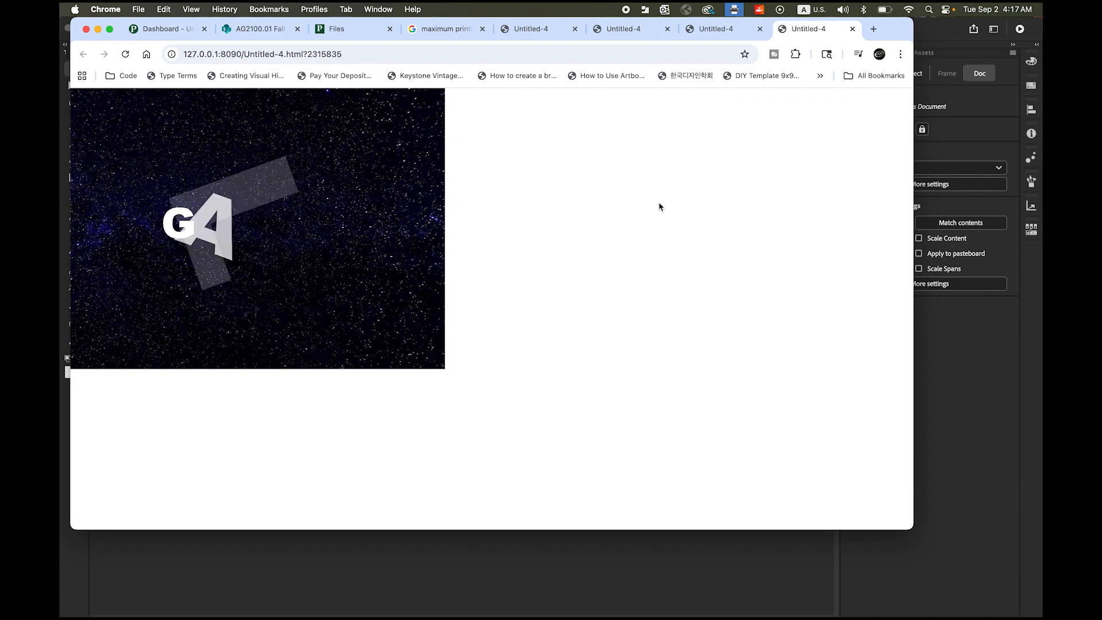
pyautogui.click(797, 588)
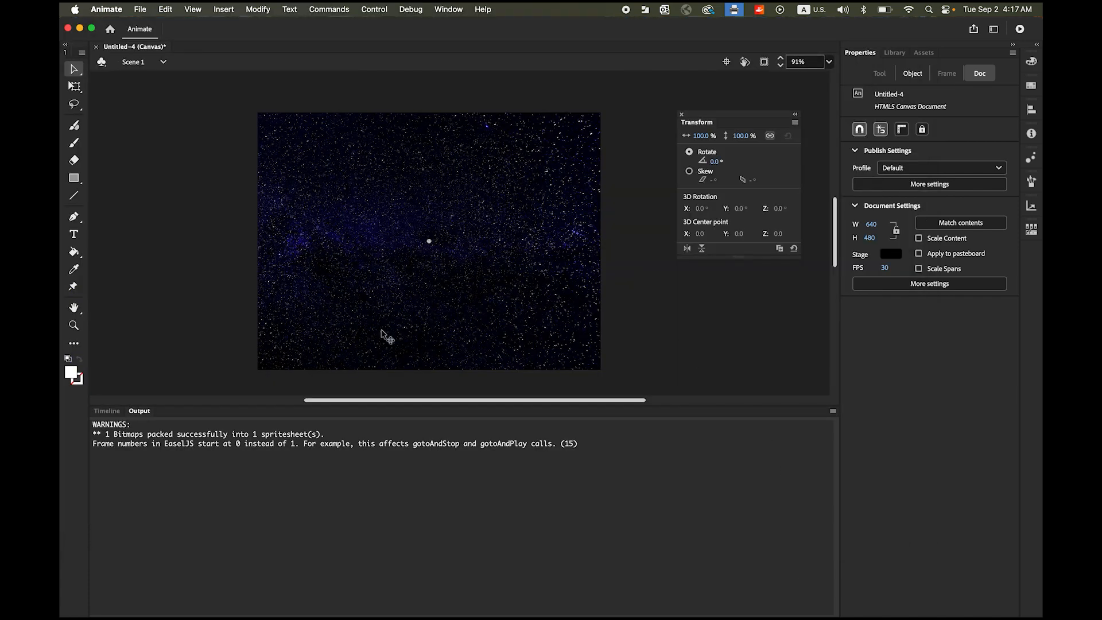
# Show the timeline again, deselect the background image, and run another movie test.
pyautogui.click(106, 410)
pyautogui.click(197, 248)
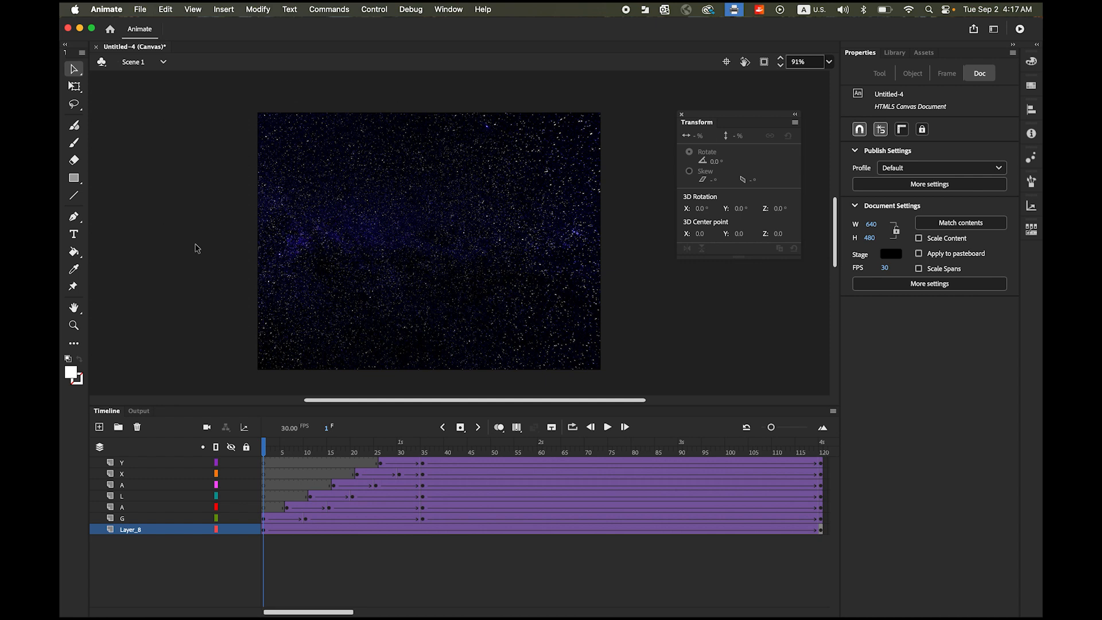
pyautogui.press('super+Return')
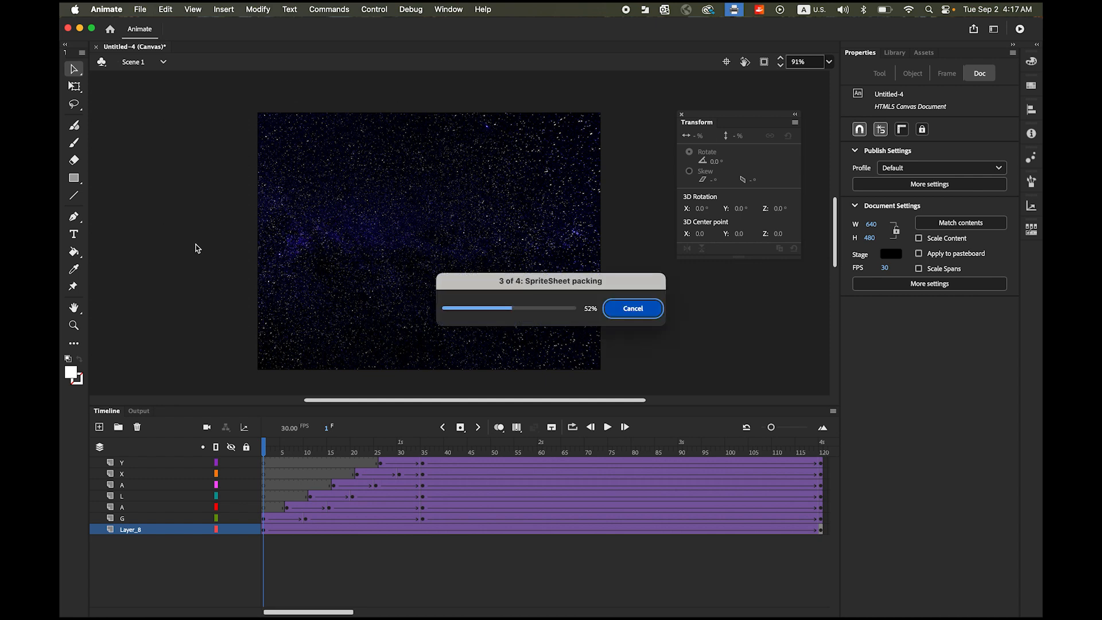